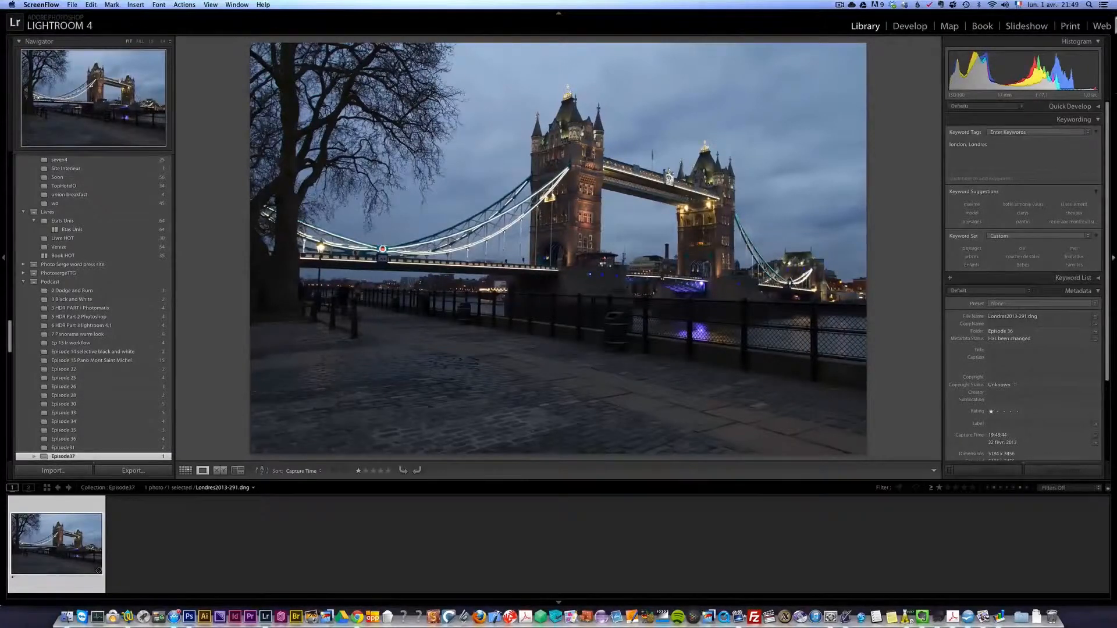
- Open the bridge photo for developing and set Shadows to +100 and Highlights to −100
{"action": "left_click", "coordinate": [911, 25]}
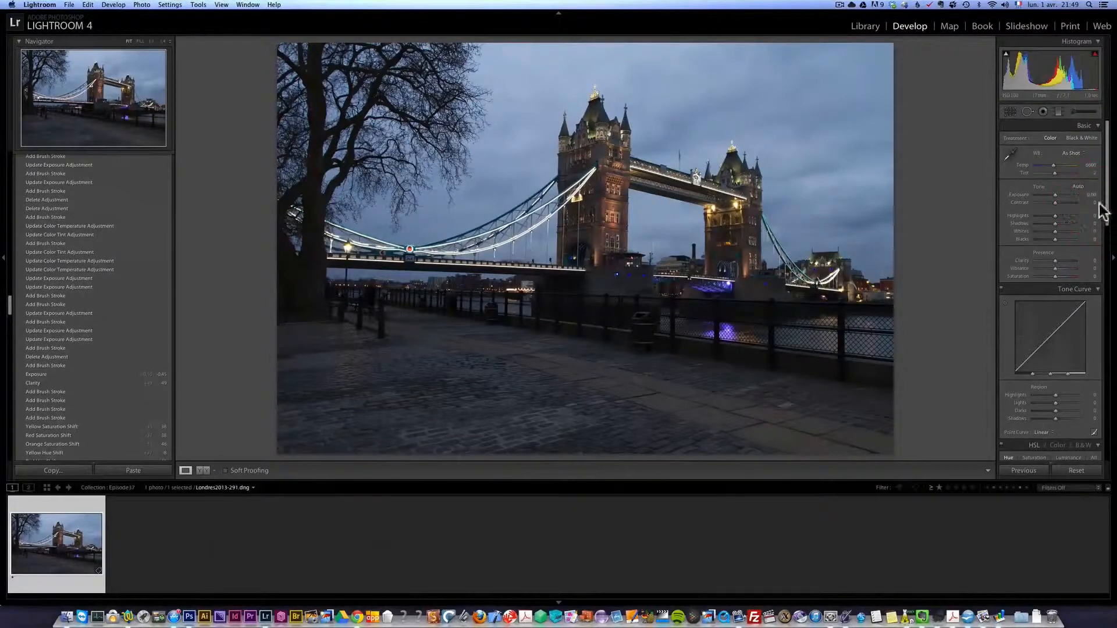
{"action": "left_click_drag", "start_coordinate": [1056, 224], "coordinate": [1081, 222]}
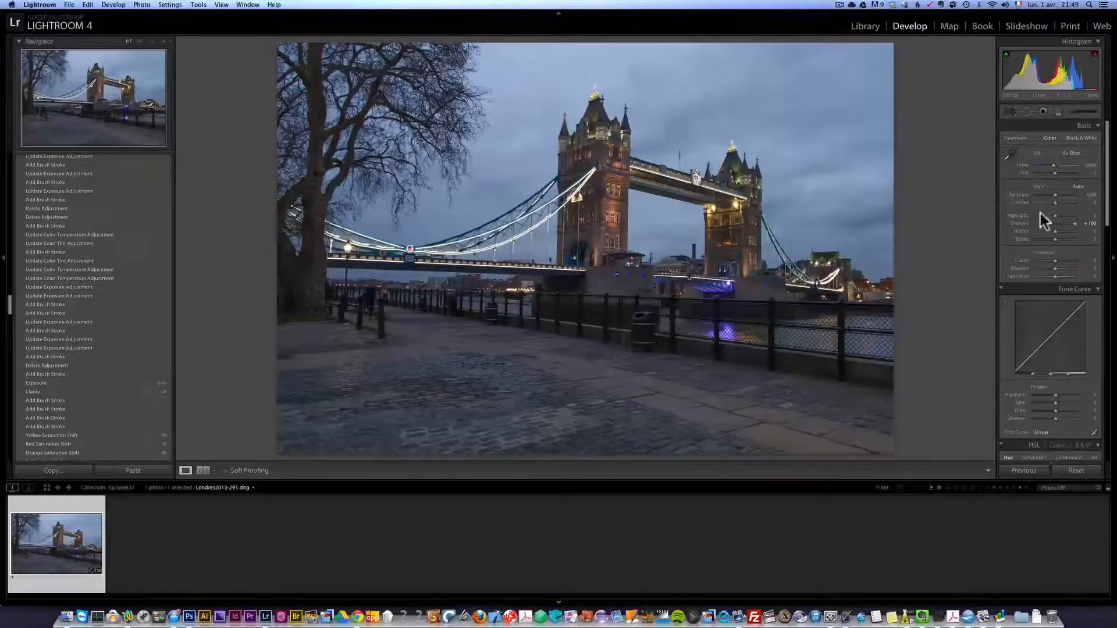
{"action": "left_click_drag", "start_coordinate": [1055, 215], "coordinate": [1022, 212]}
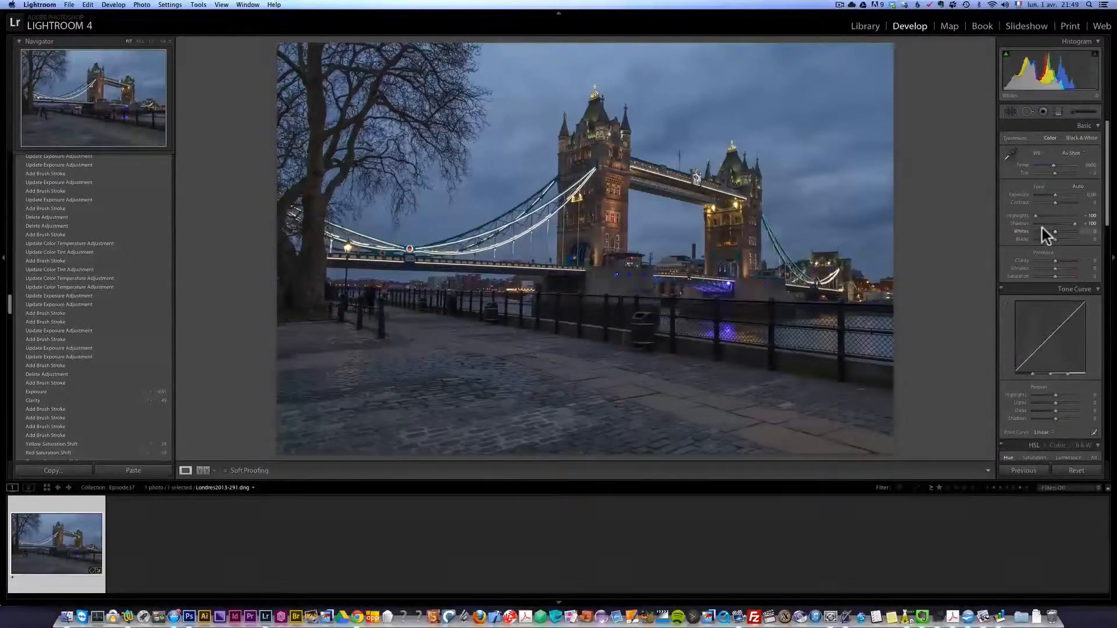
- Set Whites to +44 and Blacks to −27, checking the clipping preview for the black point
{"action": "key", "text": "alt"}
{"action": "left_click_drag", "start_coordinate": [1056, 232], "coordinate": [1064, 232]}
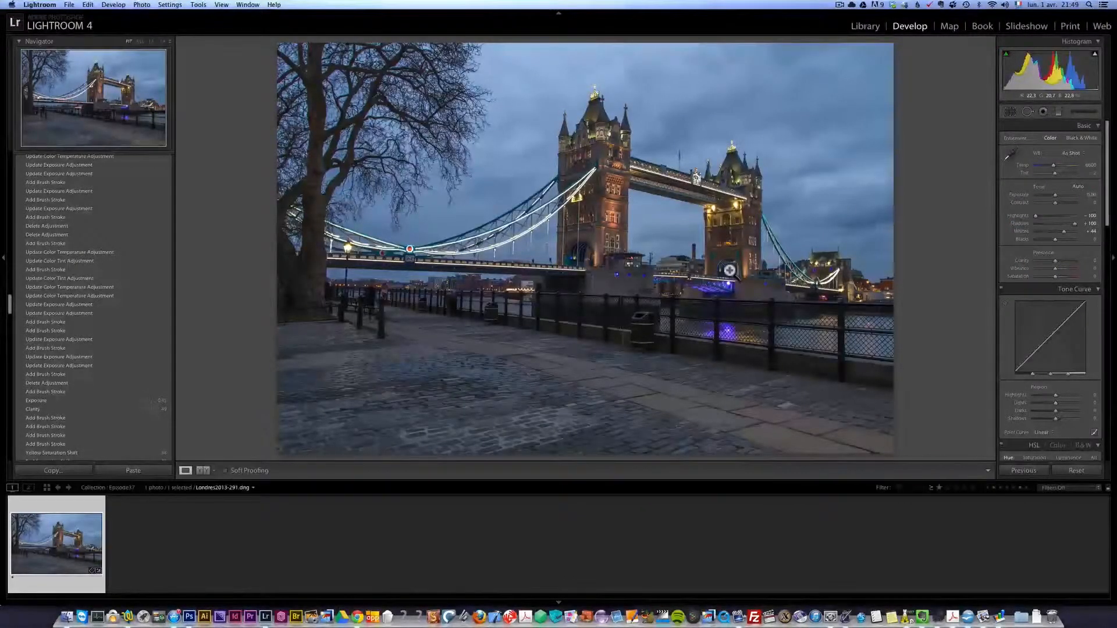
{"action": "left_click_drag", "start_coordinate": [1054, 239], "coordinate": [1048, 241]}
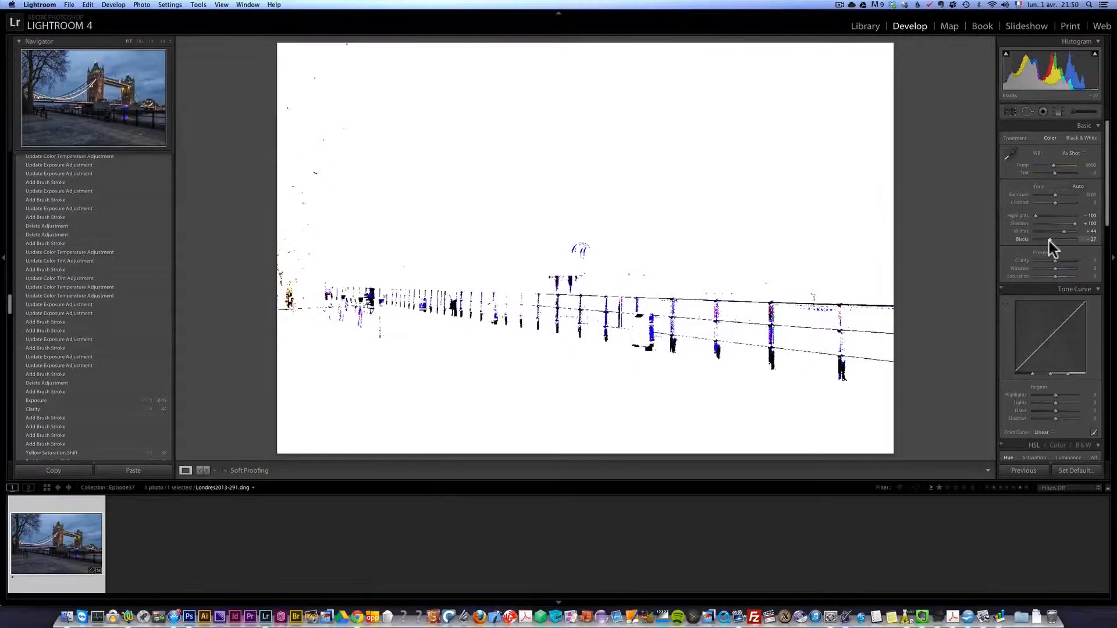
{"action": "left_click_drag", "start_coordinate": [1049, 240], "coordinate": [1049, 241]}
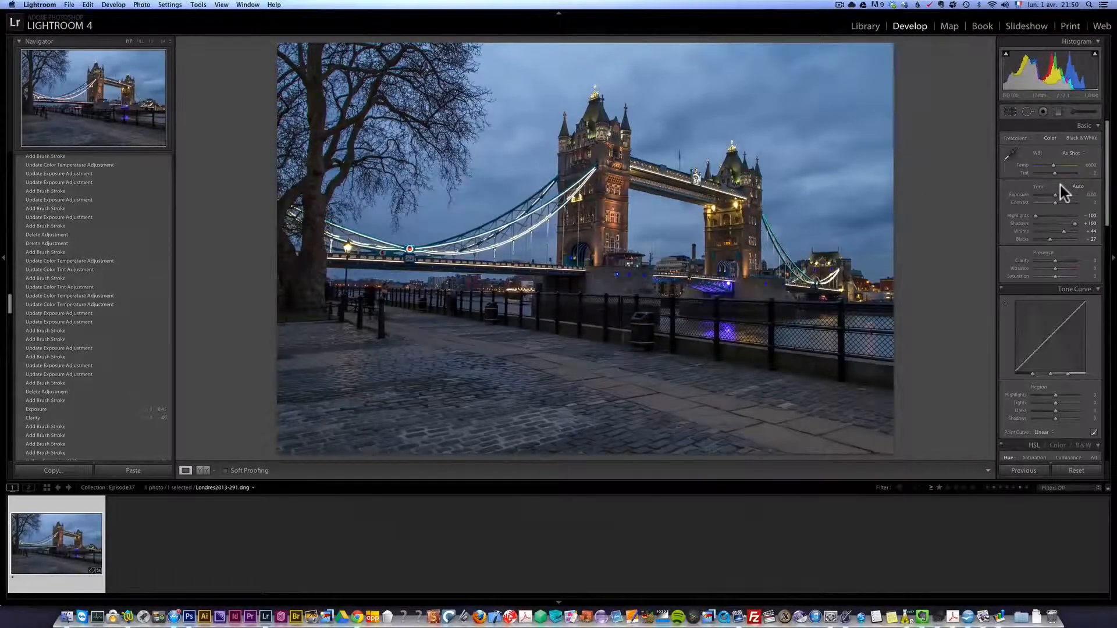
- Set the photo's Exposure to −0.35 and Clarity to +31
{"action": "left_click_drag", "start_coordinate": [1053, 198], "coordinate": [1054, 195]}
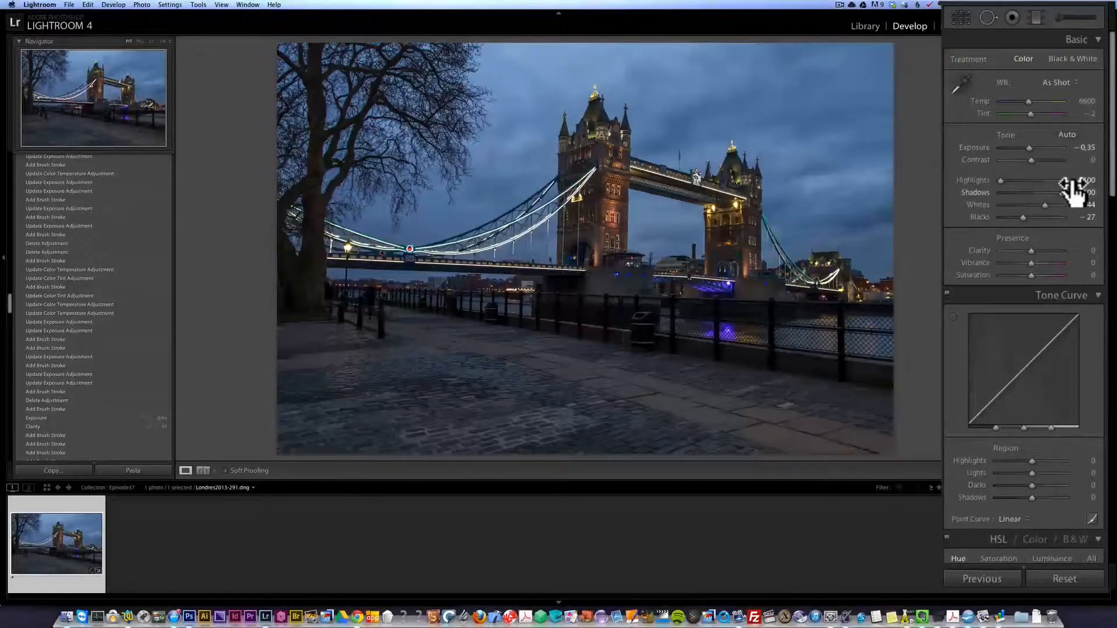
{"action": "left_click", "coordinate": [1042, 250]}
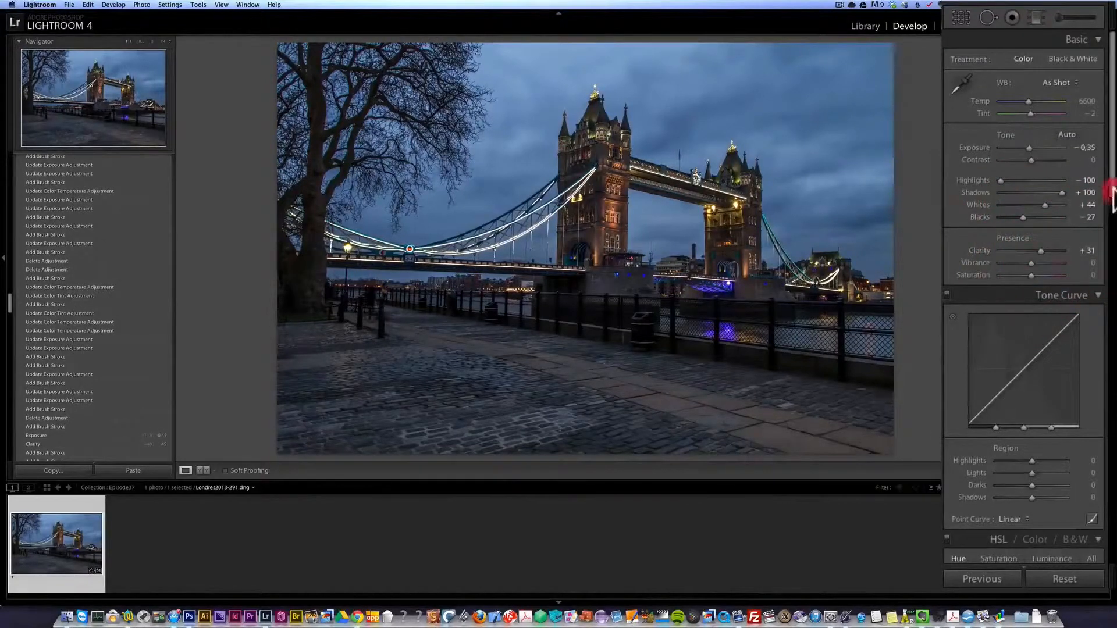
- Enable the lens profile corrections and the removal of chromatic aberration
{"action": "scroll", "coordinate": [1112, 198], "scroll_direction": "down", "scroll_amount": 15}
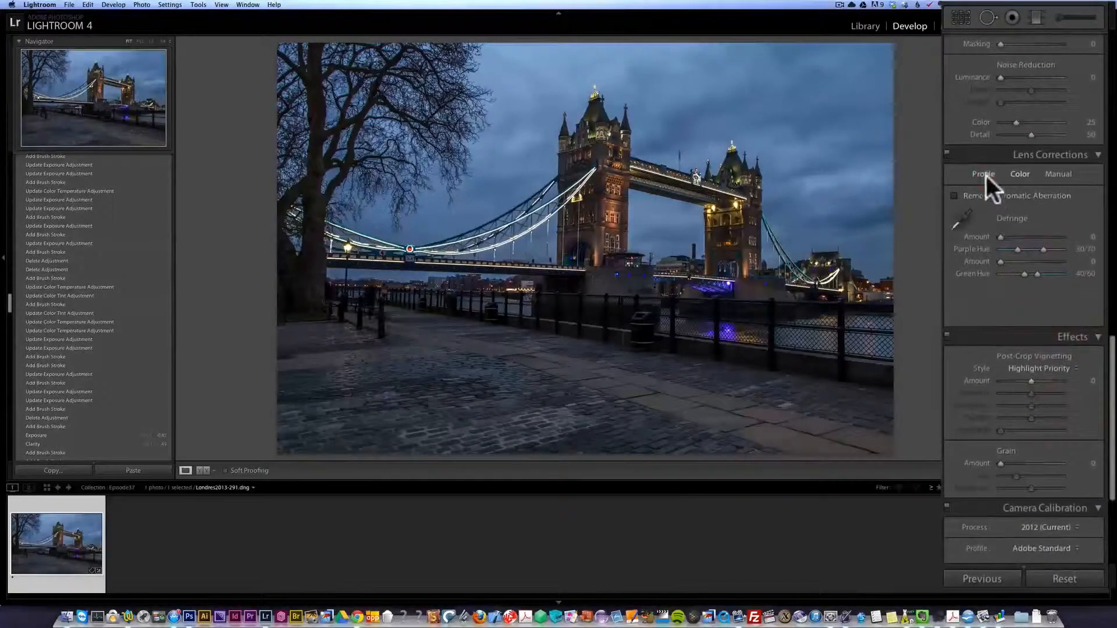
{"action": "left_click", "coordinate": [986, 174]}
{"action": "left_click", "coordinate": [988, 194]}
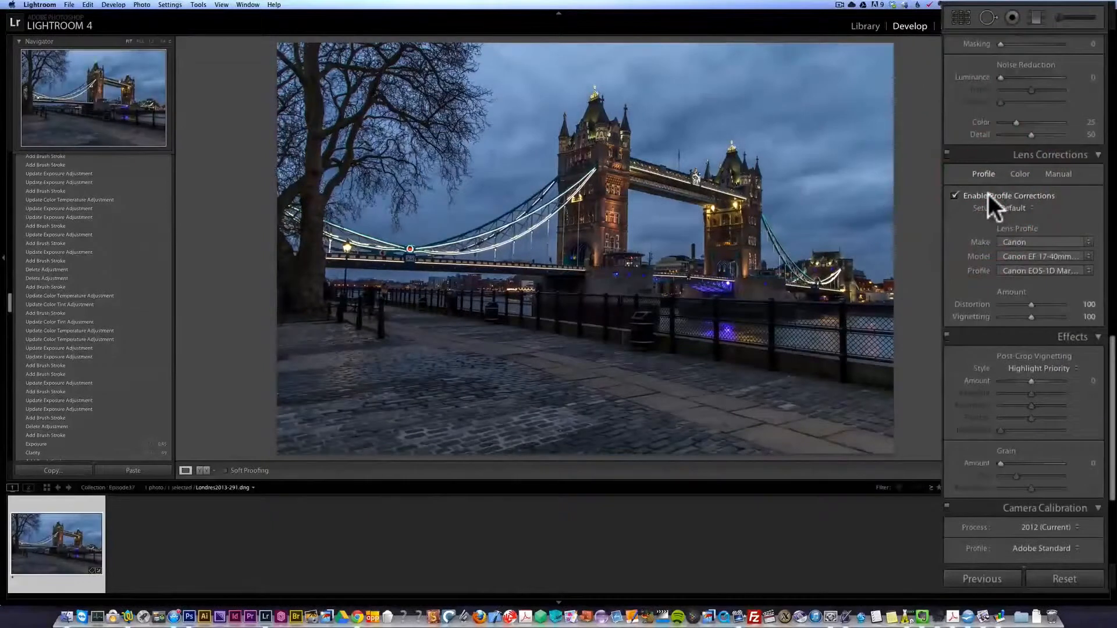
{"action": "left_click", "coordinate": [1018, 173]}
{"action": "left_click", "coordinate": [994, 200]}
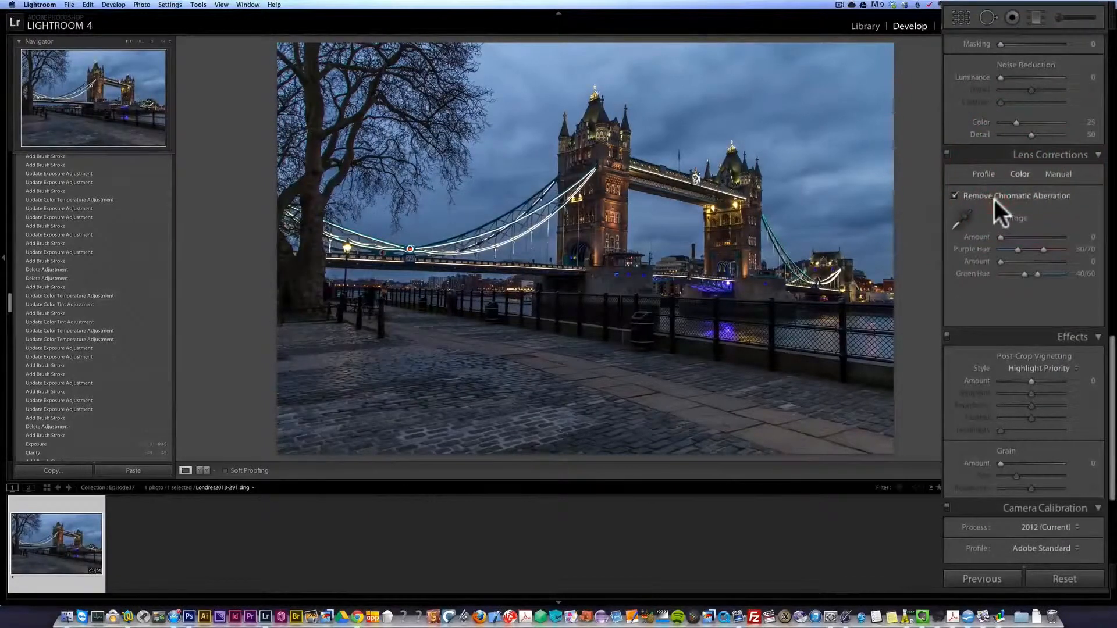
- Display the clipping warnings on the photo to check the shadow areas
{"action": "left_click_drag", "start_coordinate": [1113, 356], "coordinate": [1112, 49]}
{"action": "key", "text": "j"}
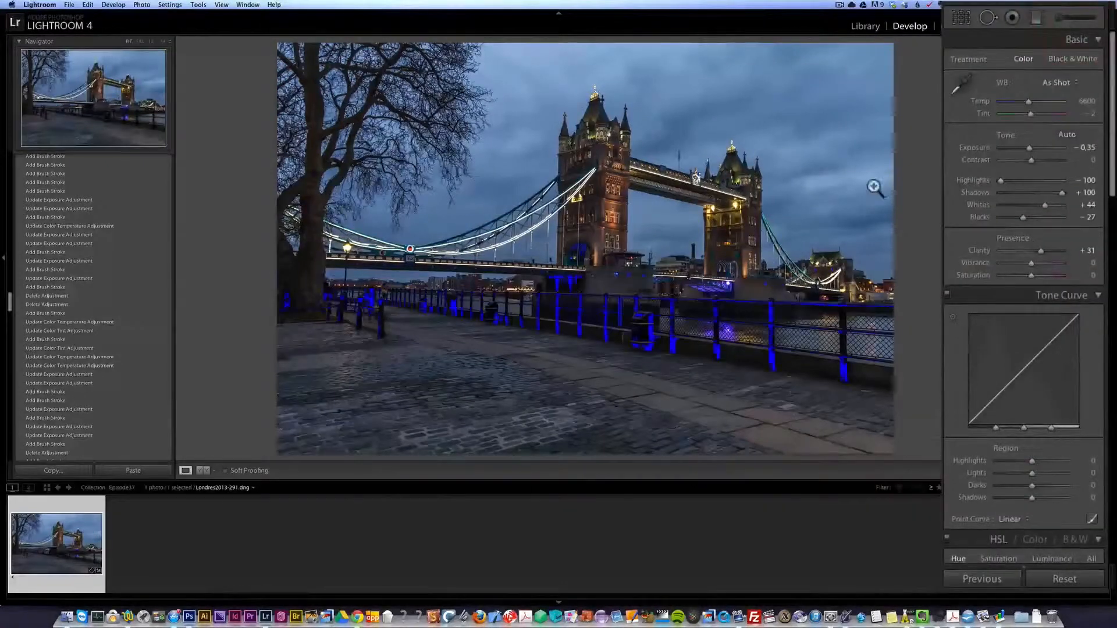
- Straighten the photo to an angle of −1.39 while cropping its upper and lower edges, and set Exposure to −0.45
{"action": "left_click", "coordinate": [962, 16]}
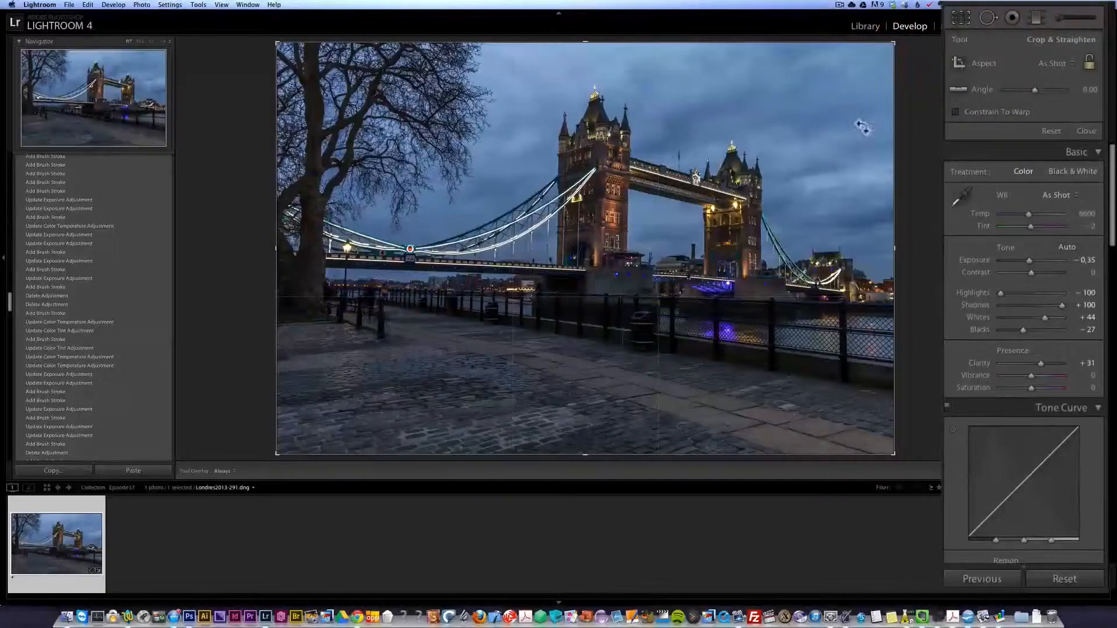
{"action": "left_click_drag", "start_coordinate": [913, 257], "coordinate": [920, 247]}
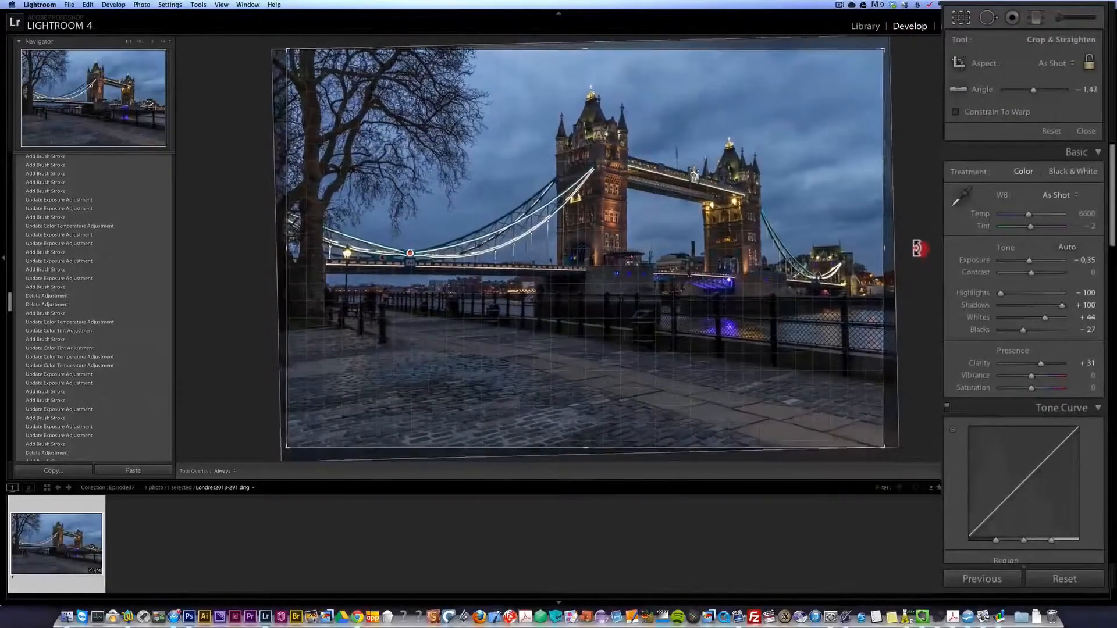
{"action": "left_click_drag", "start_coordinate": [582, 448], "coordinate": [586, 426]}
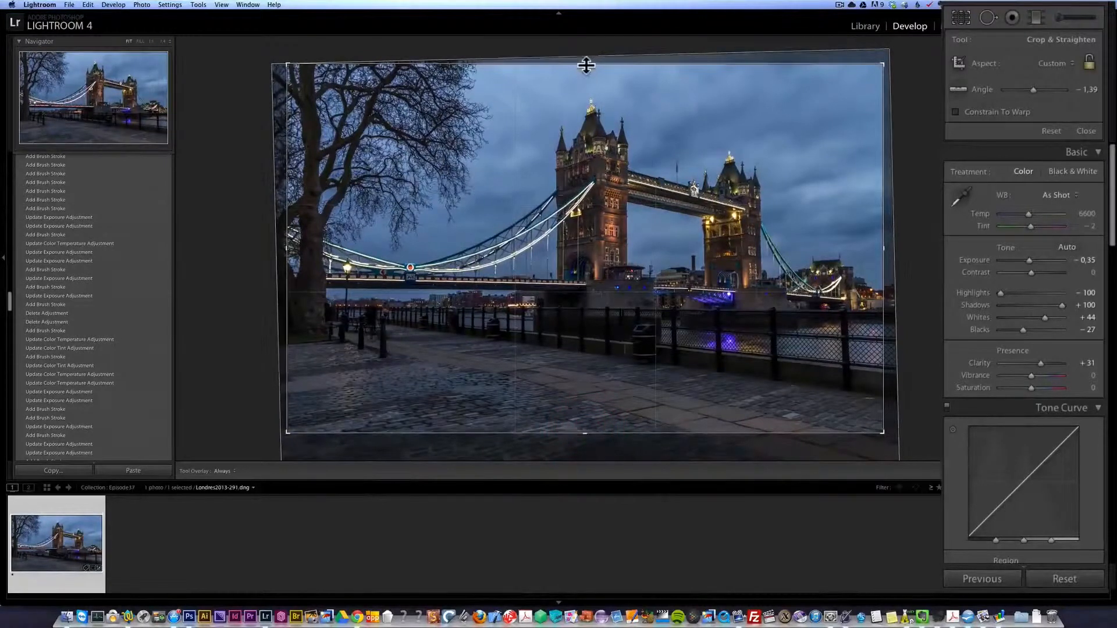
{"action": "left_click_drag", "start_coordinate": [586, 65], "coordinate": [586, 68]}
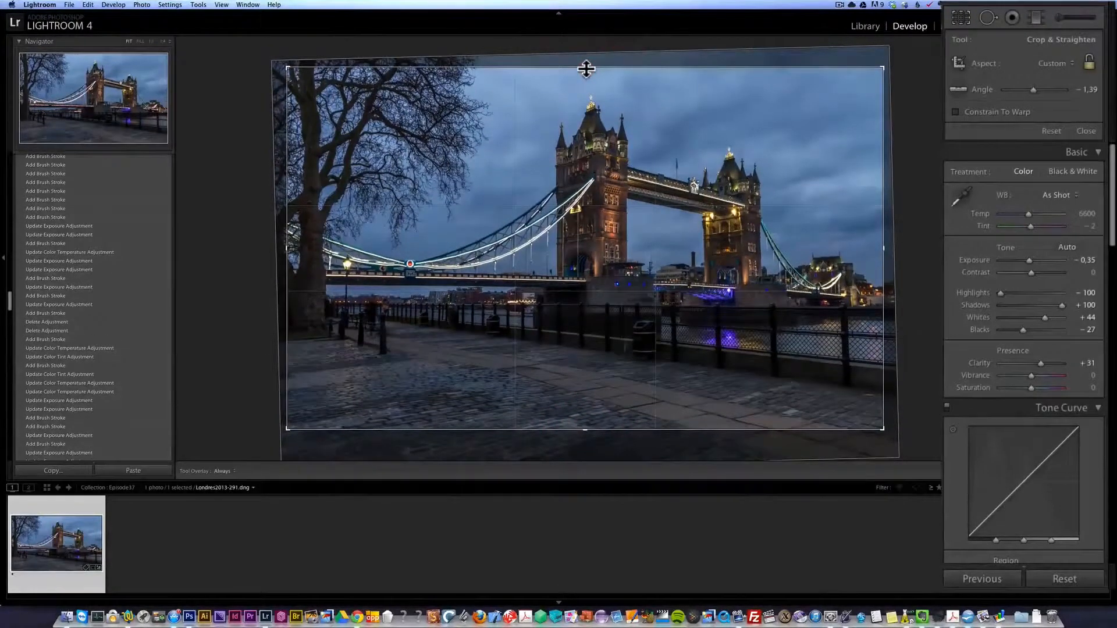
{"action": "key", "text": "Return"}
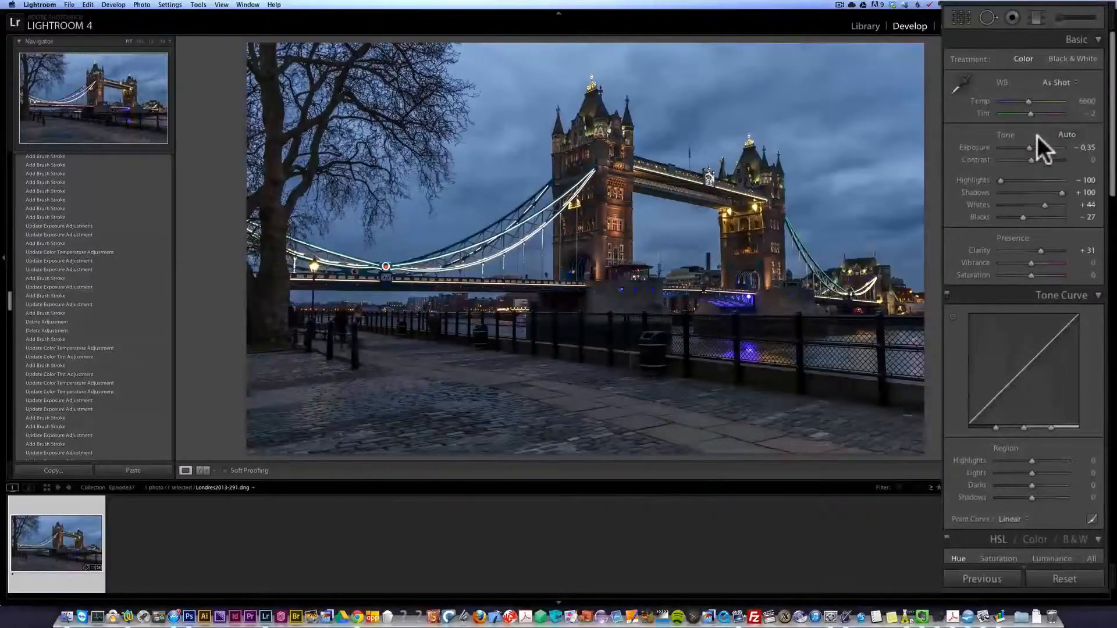
{"action": "left_click_drag", "start_coordinate": [1025, 148], "coordinate": [1027, 147]}
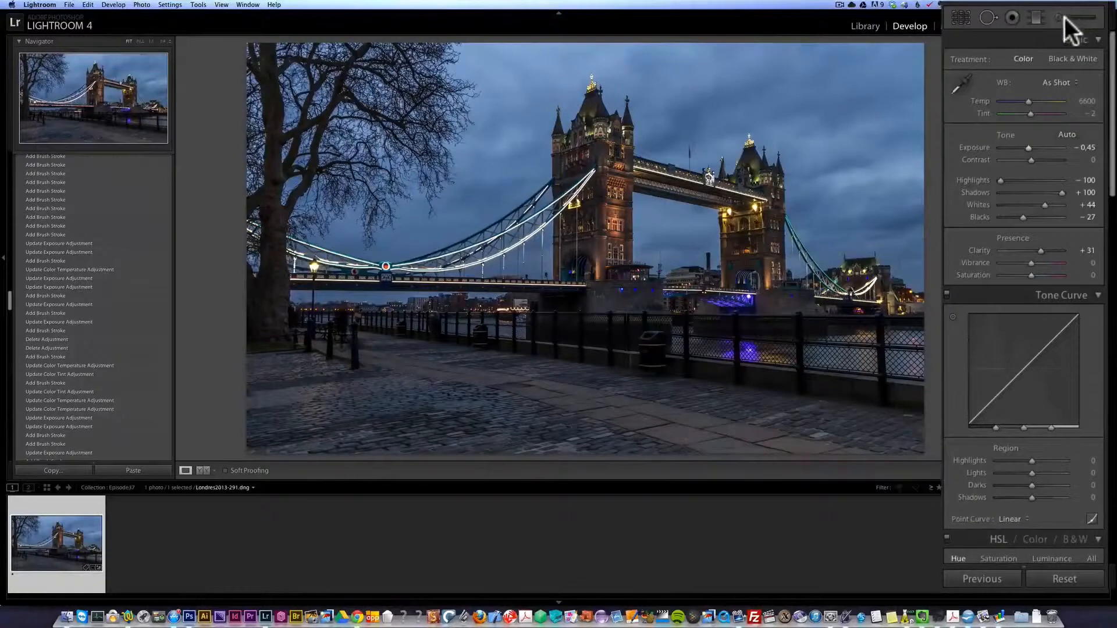
- Set up a reset adjustment brush with Temp 51, Tint 51, Exposure 0.24, size 8, Flow 100 and Density 100
{"action": "left_click", "coordinate": [1064, 17]}
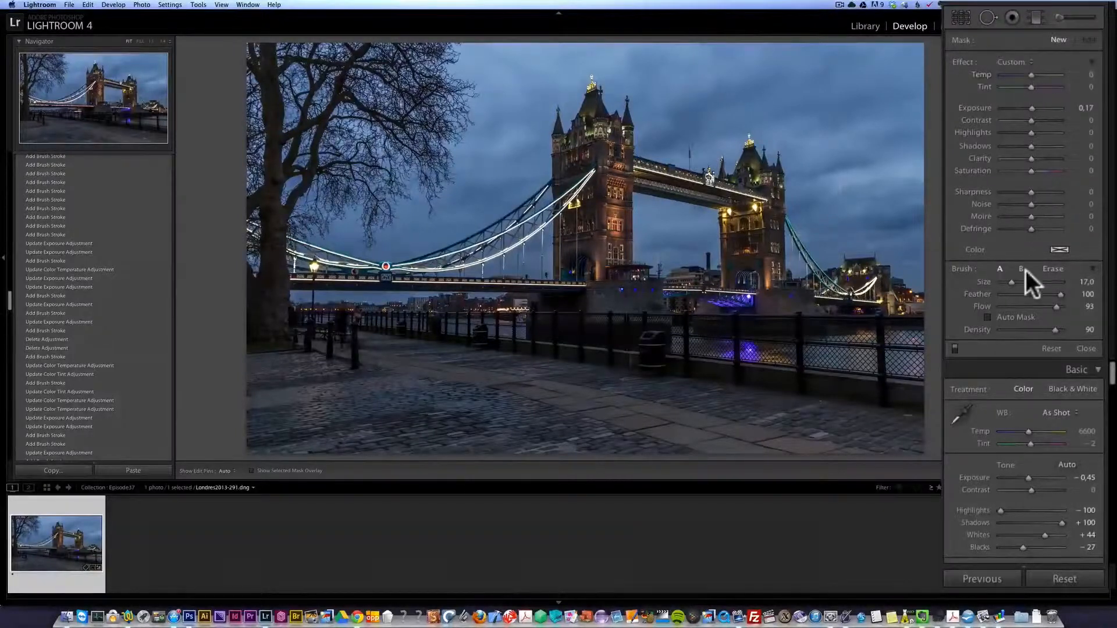
{"action": "key", "text": "alt"}
{"action": "left_click", "coordinate": [962, 63], "text": "alt"}
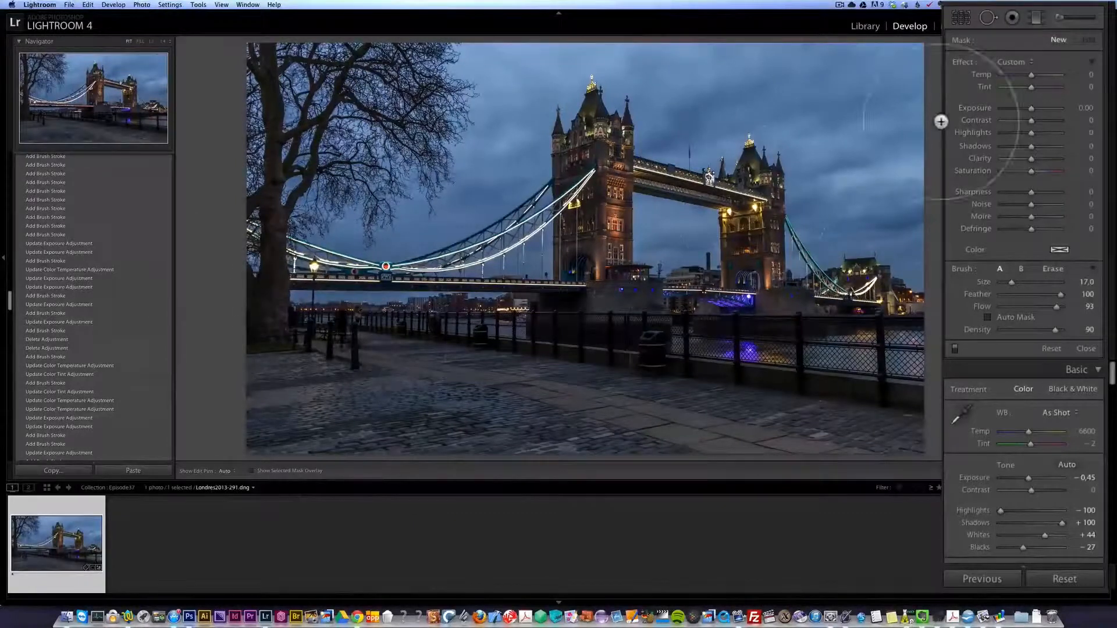
{"action": "left_click_drag", "start_coordinate": [1032, 109], "coordinate": [1034, 110]}
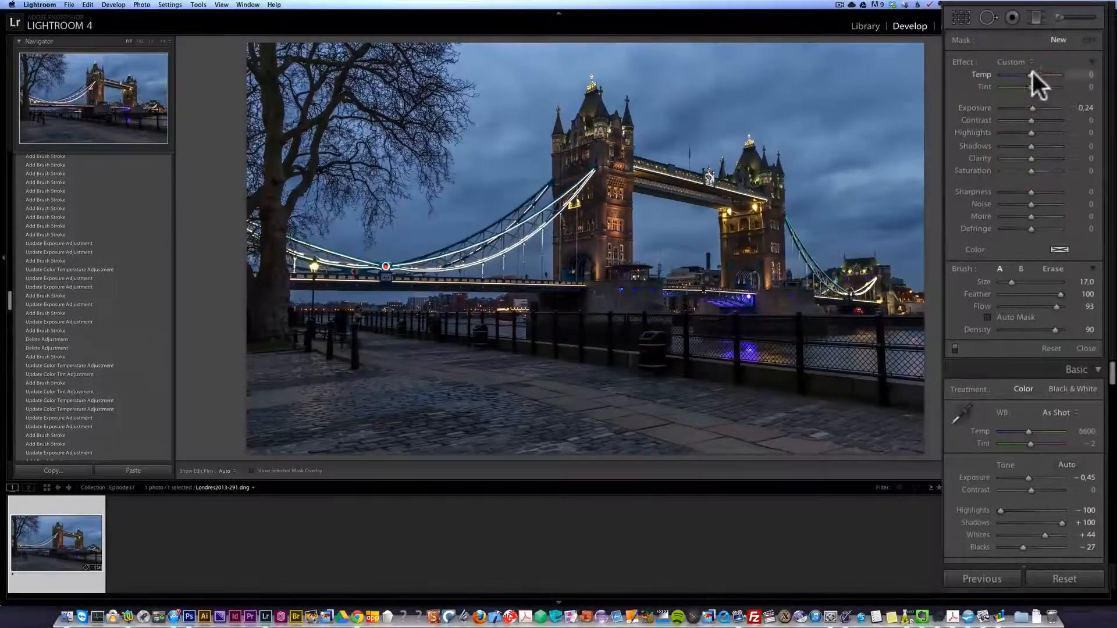
{"action": "left_click_drag", "start_coordinate": [1032, 86], "coordinate": [1046, 86]}
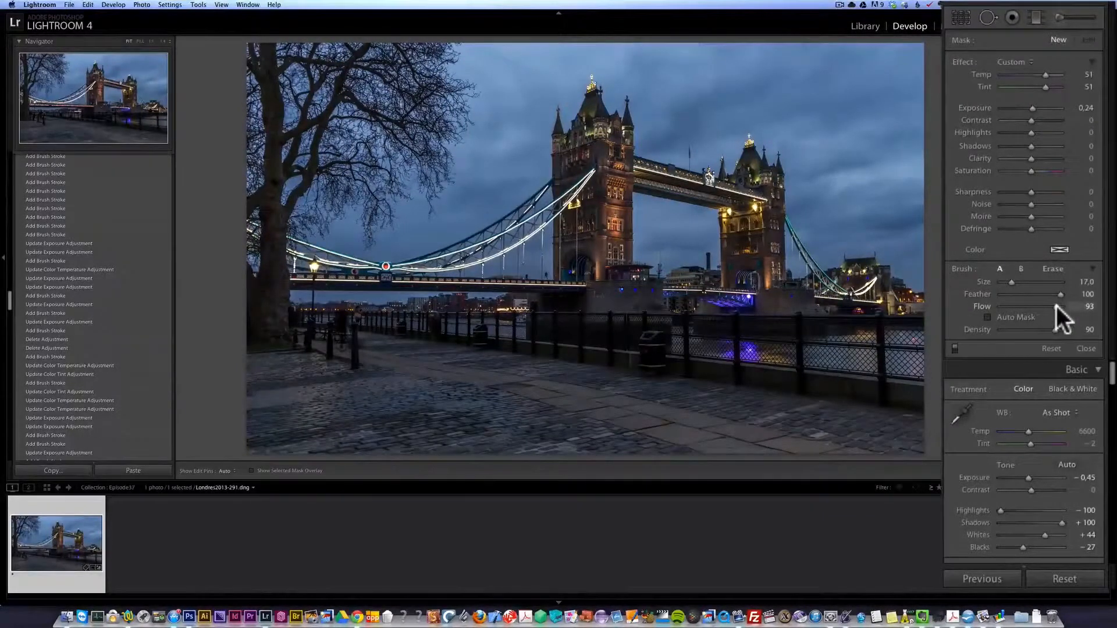
{"action": "left_click_drag", "start_coordinate": [1049, 309], "coordinate": [1063, 317]}
{"action": "scroll", "coordinate": [332, 326], "scroll_direction": "down", "scroll_amount": 6}
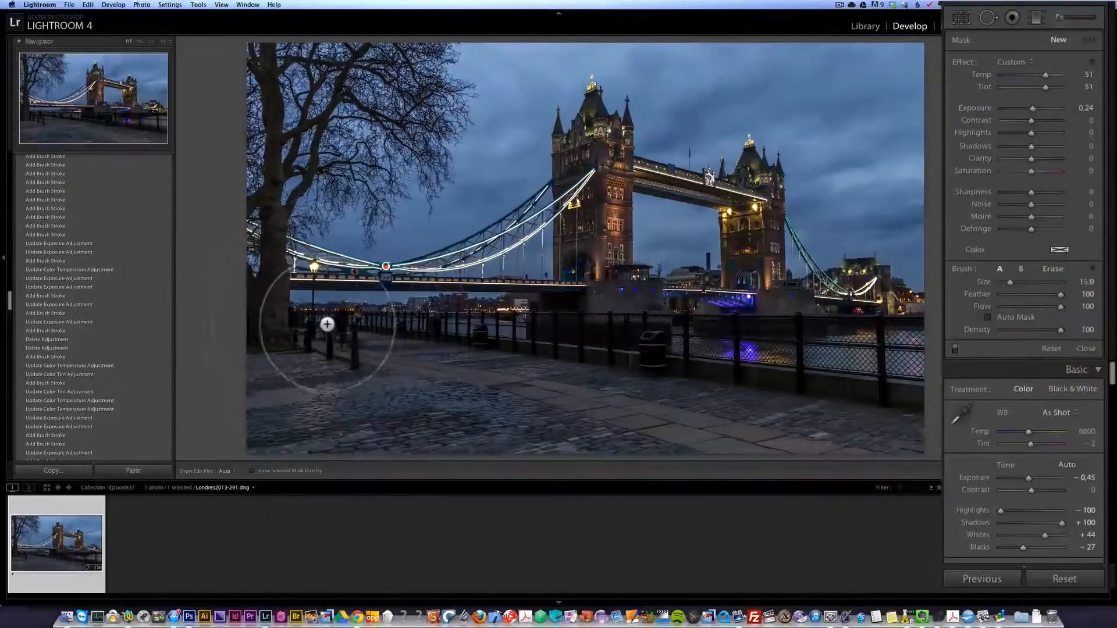
{"action": "scroll", "coordinate": [311, 330], "scroll_direction": "down", "scroll_amount": 3}
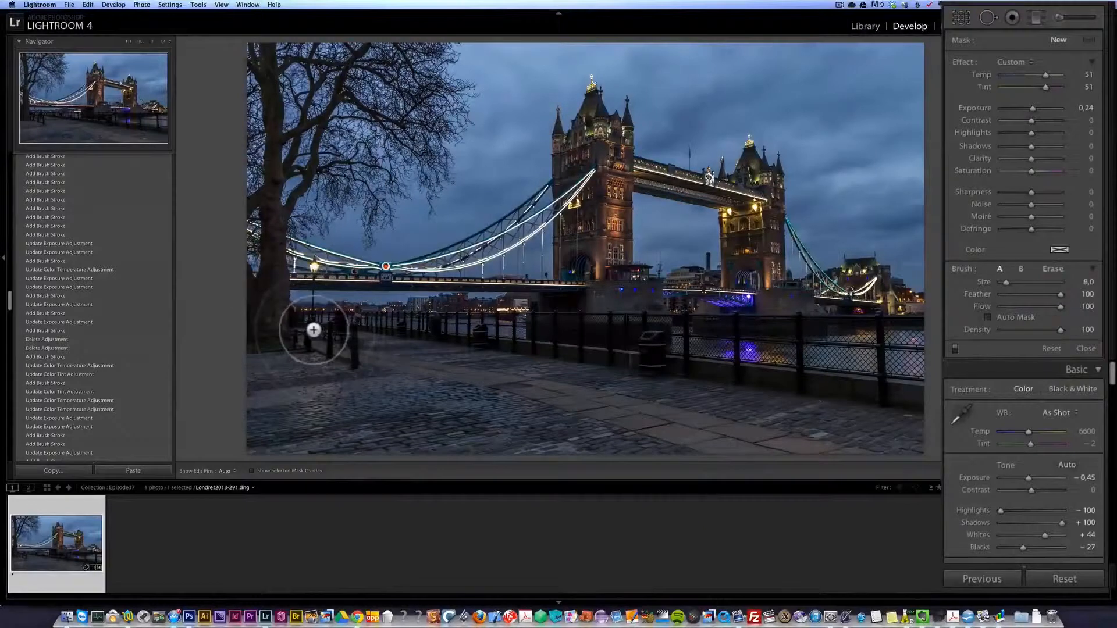
- Paint the ground by the bollards near the tree and set that mask to Exposure 0.80, Temp 41 and Tint 36
{"action": "mouse_move", "coordinate": [312, 332]}
{"action": "left_mouse_down"}
{"action": "mouse_move", "coordinate": [305, 342]}
{"action": "mouse_move", "coordinate": [305, 333]}
{"action": "left_mouse_up"}
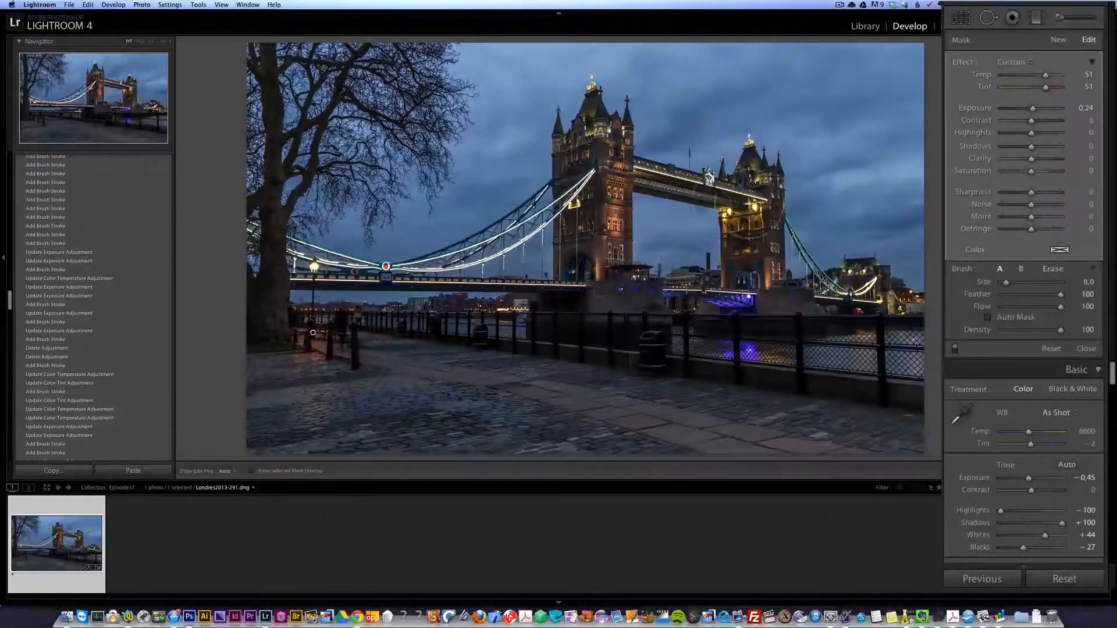
{"action": "left_click", "coordinate": [1033, 108]}
{"action": "mouse_move", "coordinate": [1034, 107]}
{"action": "left_mouse_down"}
{"action": "mouse_move", "coordinate": [1043, 75]}
{"action": "mouse_move", "coordinate": [1041, 86]}
{"action": "left_mouse_up"}
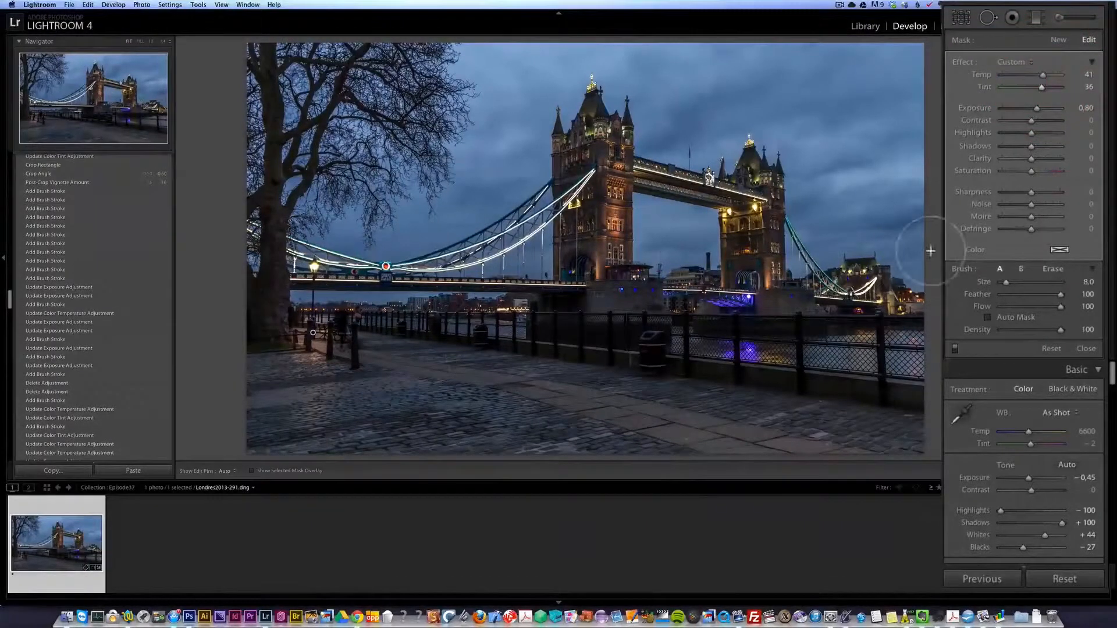
- Start a new brush mask with Flow 53, Density 53 and size 10, and paint the ground from the tree to the bollards
{"action": "left_click", "coordinate": [1061, 36]}
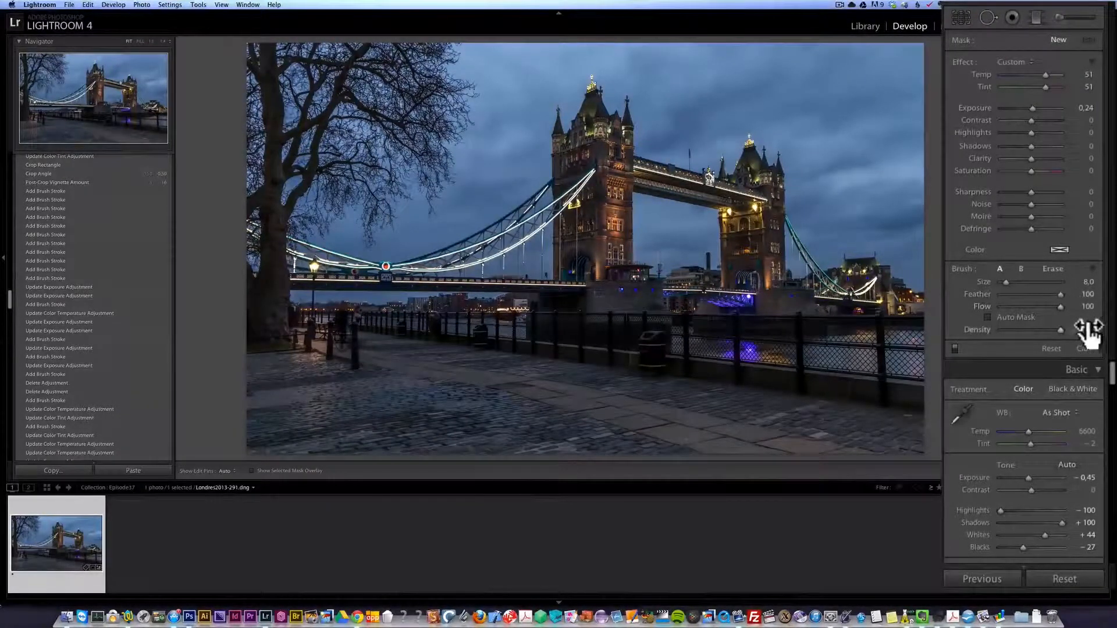
{"action": "left_click", "coordinate": [1031, 306]}
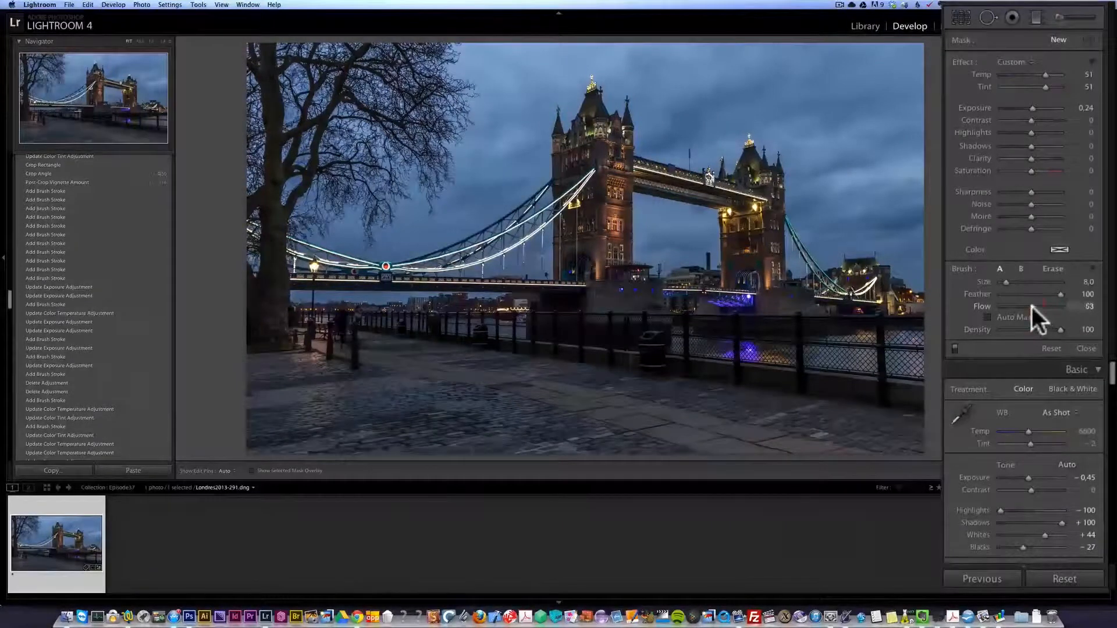
{"action": "left_click", "coordinate": [1032, 329]}
{"action": "scroll", "coordinate": [302, 333], "scroll_direction": "up", "scroll_amount": 4}
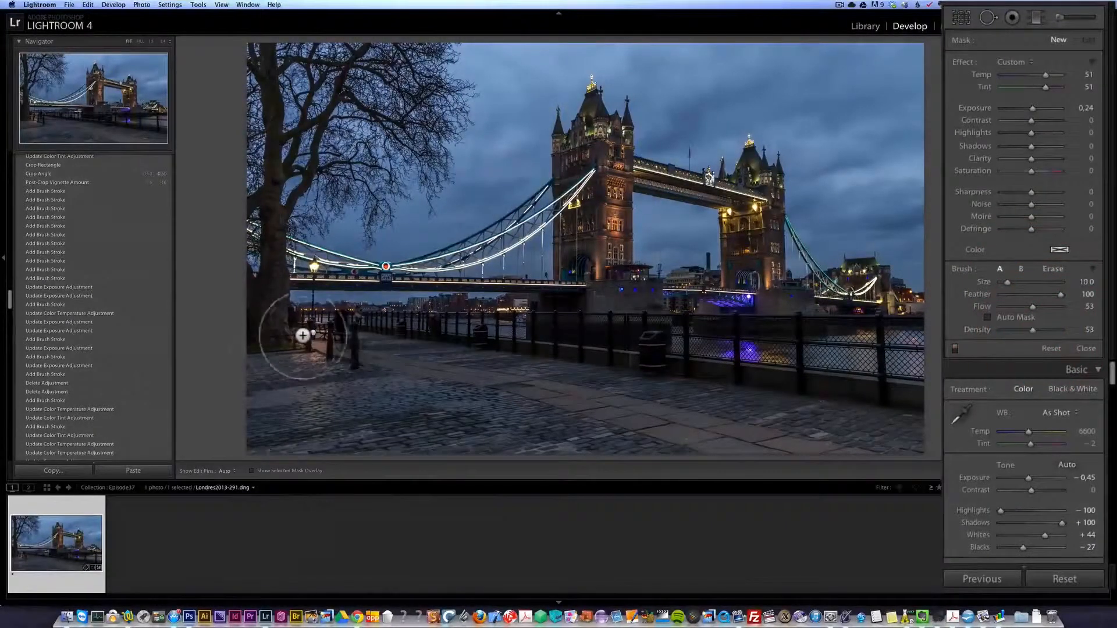
{"action": "mouse_move", "coordinate": [297, 335]}
{"action": "left_mouse_down"}
{"action": "mouse_move", "coordinate": [310, 369]}
{"action": "mouse_move", "coordinate": [357, 357]}
{"action": "mouse_move", "coordinate": [323, 325]}
{"action": "mouse_move", "coordinate": [284, 337]}
{"action": "mouse_move", "coordinate": [294, 359]}
{"action": "mouse_move", "coordinate": [335, 356]}
{"action": "mouse_move", "coordinate": [349, 336]}
{"action": "mouse_move", "coordinate": [286, 326]}
{"action": "mouse_move", "coordinate": [276, 346]}
{"action": "mouse_move", "coordinate": [309, 369]}
{"action": "mouse_move", "coordinate": [340, 346]}
{"action": "mouse_move", "coordinate": [319, 325]}
{"action": "mouse_move", "coordinate": [276, 352]}
{"action": "mouse_move", "coordinate": [321, 377]}
{"action": "mouse_move", "coordinate": [302, 407]}
{"action": "mouse_move", "coordinate": [302, 381]}
{"action": "mouse_move", "coordinate": [316, 391]}
{"action": "mouse_move", "coordinate": [294, 342]}
{"action": "mouse_move", "coordinate": [329, 361]}
{"action": "mouse_move", "coordinate": [342, 335]}
{"action": "mouse_move", "coordinate": [313, 326]}
{"action": "mouse_move", "coordinate": [294, 348]}
{"action": "mouse_move", "coordinate": [324, 367]}
{"action": "mouse_move", "coordinate": [359, 348]}
{"action": "left_mouse_up"}
- Extend the mask around the bollards with a size 12 brush and set it to Exposure 1.27, Temp 39 and Tint 36
{"action": "left_click_drag", "start_coordinate": [1031, 110], "coordinate": [1038, 109]}
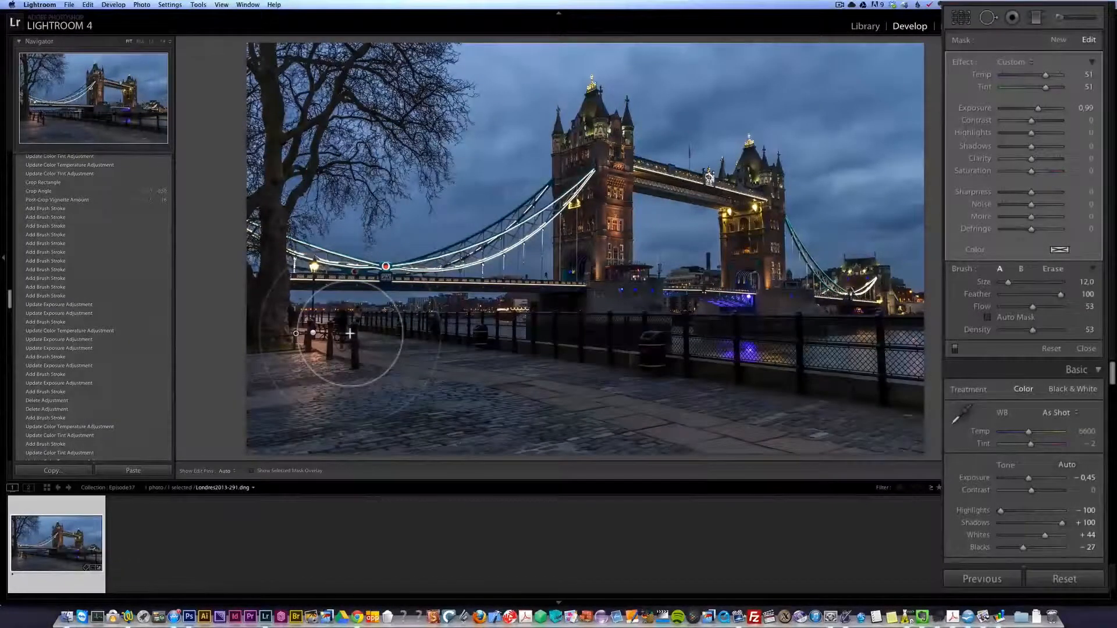
{"action": "left_click_drag", "start_coordinate": [337, 342], "coordinate": [299, 344]}
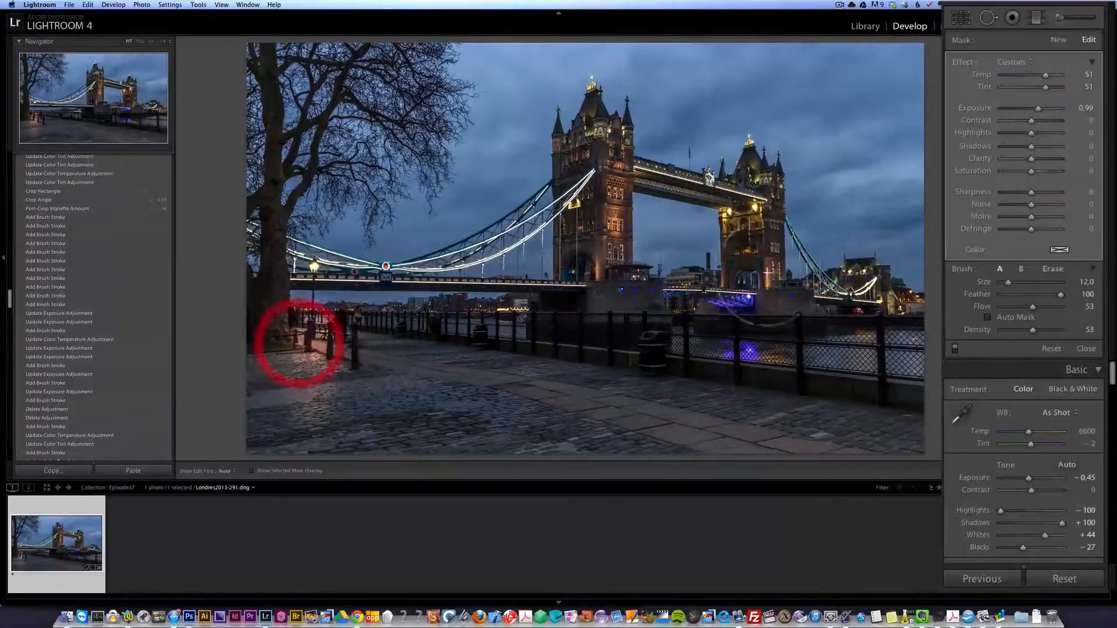
{"action": "left_click_drag", "start_coordinate": [1039, 107], "coordinate": [1042, 72]}
{"action": "left_click_drag", "start_coordinate": [1042, 85], "coordinate": [1042, 81]}
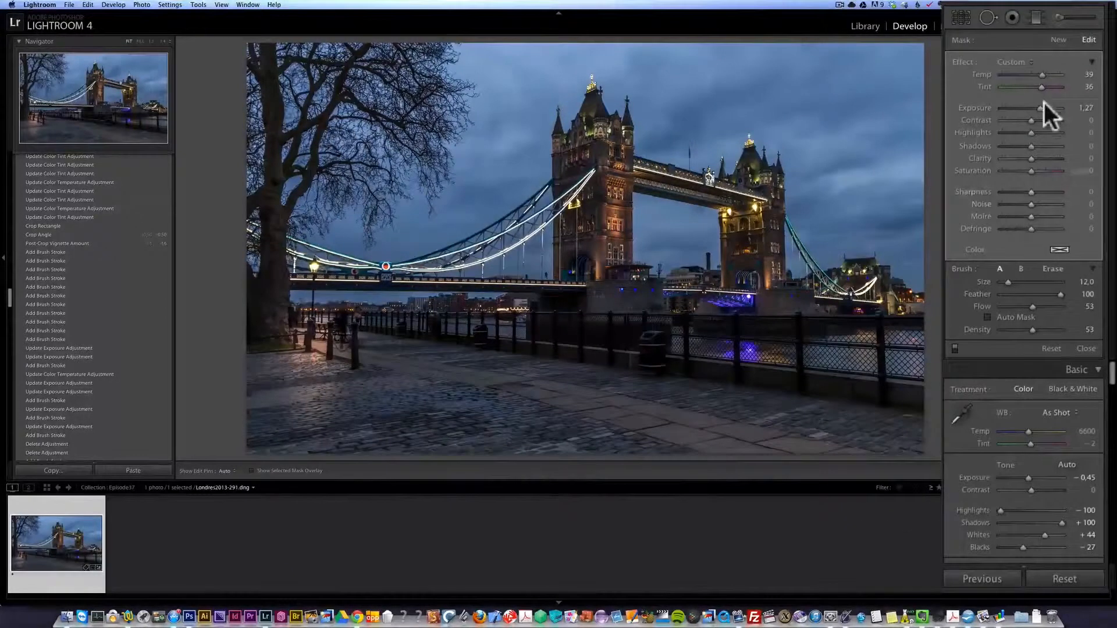
- Start a new brush mask with Temp and Tint at 0 and size 14, and paint across the middle of the cobblestones
{"action": "left_click", "coordinate": [1059, 40]}
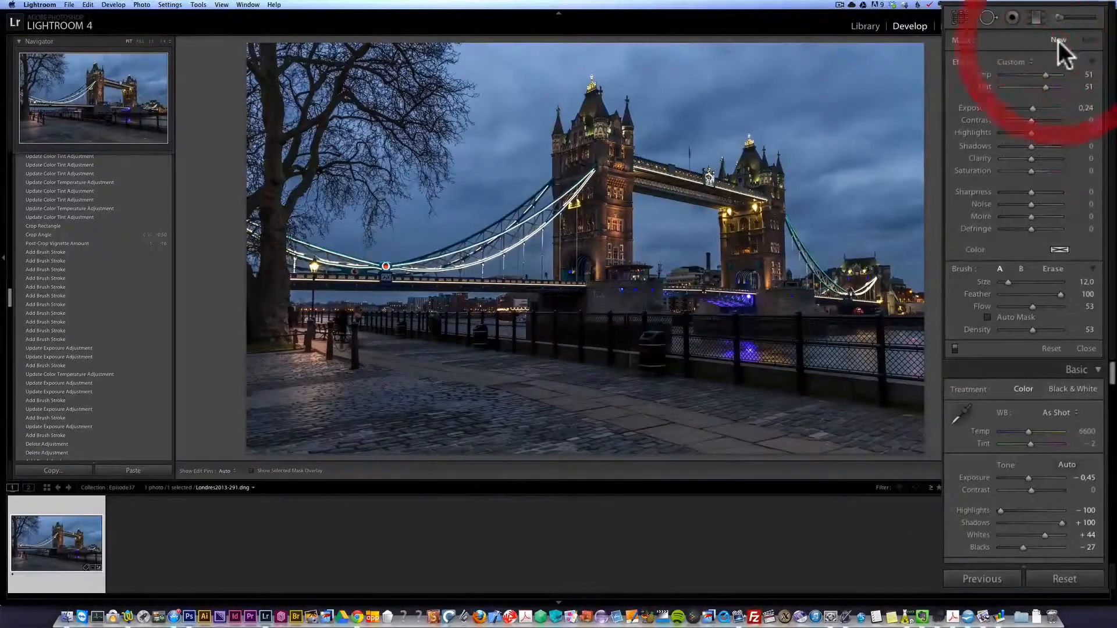
{"action": "double_click", "coordinate": [1046, 76]}
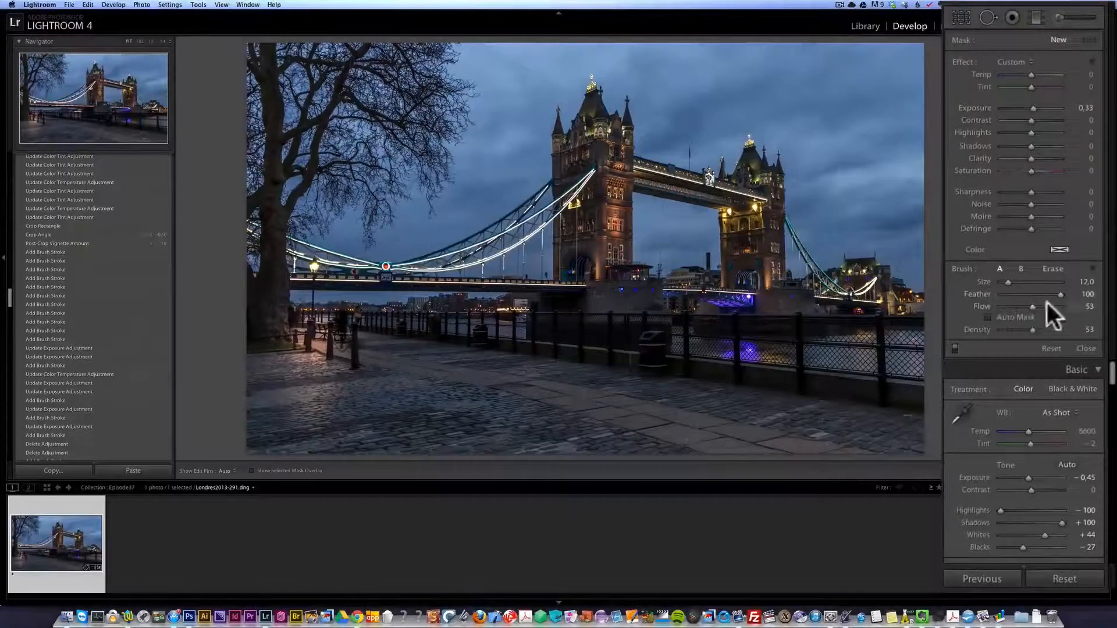
{"action": "scroll", "coordinate": [560, 392], "scroll_direction": "up", "scroll_amount": 2}
{"action": "key", "text": "h"}
{"action": "mouse_move", "coordinate": [428, 366]}
{"action": "left_mouse_down"}
{"action": "mouse_move", "coordinate": [454, 386]}
{"action": "mouse_move", "coordinate": [514, 386]}
{"action": "mouse_move", "coordinate": [446, 371]}
{"action": "mouse_move", "coordinate": [526, 382]}
{"action": "left_mouse_up"}
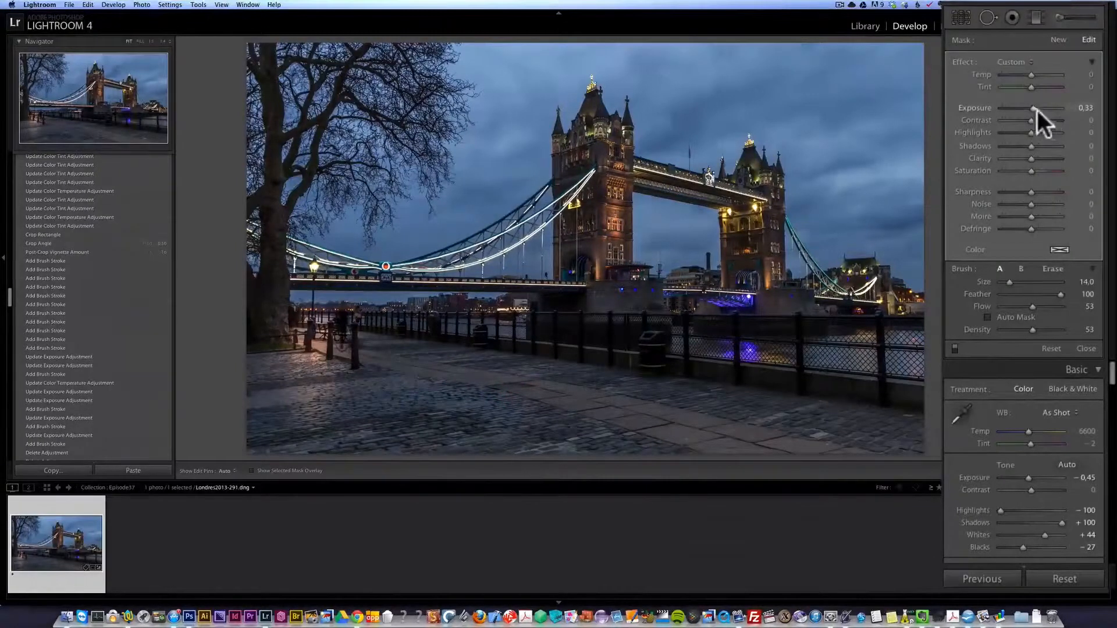
- Set the cobblestone mask's Exposure to 1.36 and paint more patches of the foreground paving with a size 12 brush
{"action": "left_click_drag", "start_coordinate": [1038, 110], "coordinate": [1041, 109]}
{"action": "key", "text": "bracketleft"}
{"action": "mouse_move", "coordinate": [698, 421]}
{"action": "left_mouse_down"}
{"action": "mouse_move", "coordinate": [737, 416]}
{"action": "mouse_move", "coordinate": [705, 438]}
{"action": "mouse_move", "coordinate": [760, 435]}
{"action": "mouse_move", "coordinate": [744, 415]}
{"action": "mouse_move", "coordinate": [698, 406]}
{"action": "mouse_move", "coordinate": [700, 425]}
{"action": "mouse_move", "coordinate": [748, 411]}
{"action": "left_mouse_up"}
{"action": "left_click", "coordinate": [315, 429]}
{"action": "left_click", "coordinate": [447, 402]}
{"action": "left_click", "coordinate": [456, 412]}
{"action": "left_click", "coordinate": [452, 425]}
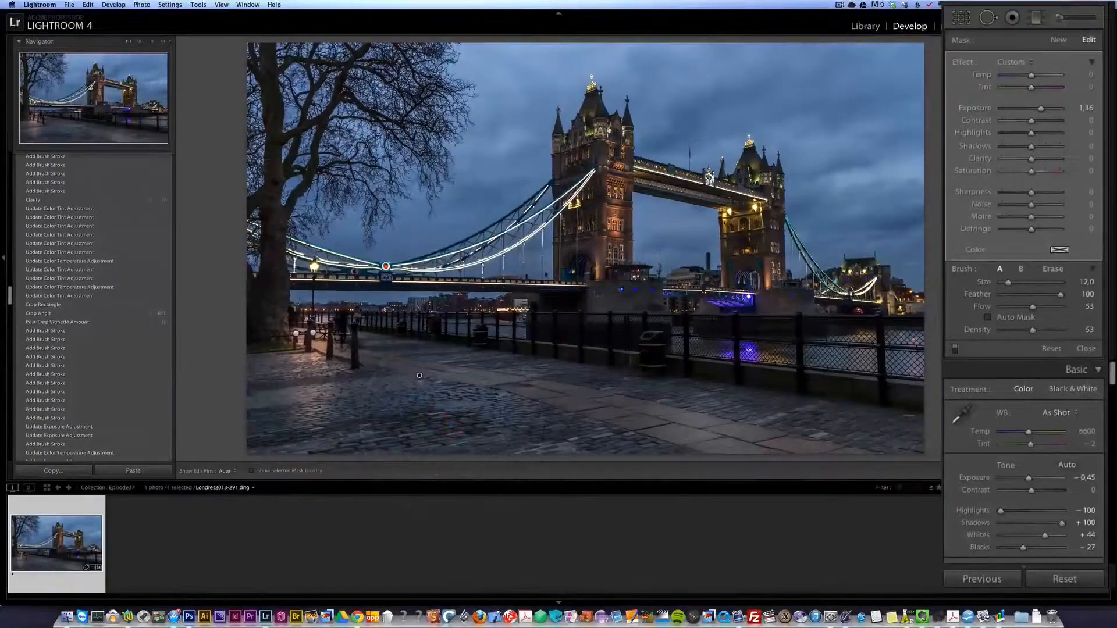
- Set the cobblestone mask's Exposure to 1.74
{"action": "left_click_drag", "start_coordinate": [1041, 110], "coordinate": [1043, 109]}
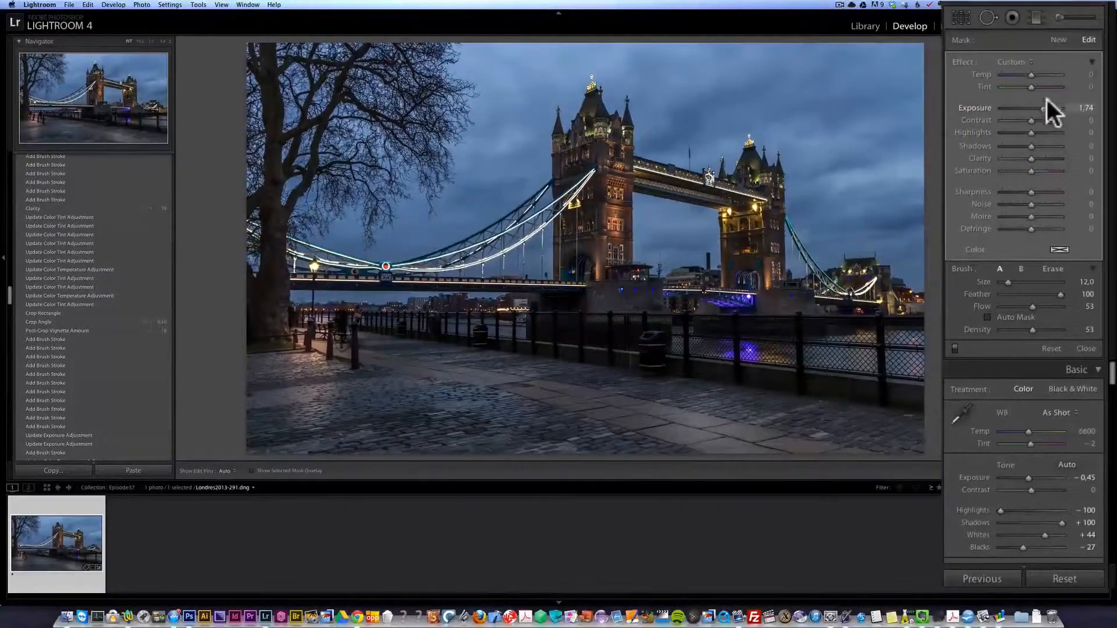
- Start a new brush mask with Exposure 0.52, Flow 84 and Density 85, and paint the foreground cobblestones and paving, enlarging the brush to 14
{"action": "left_click", "coordinate": [1057, 39]}
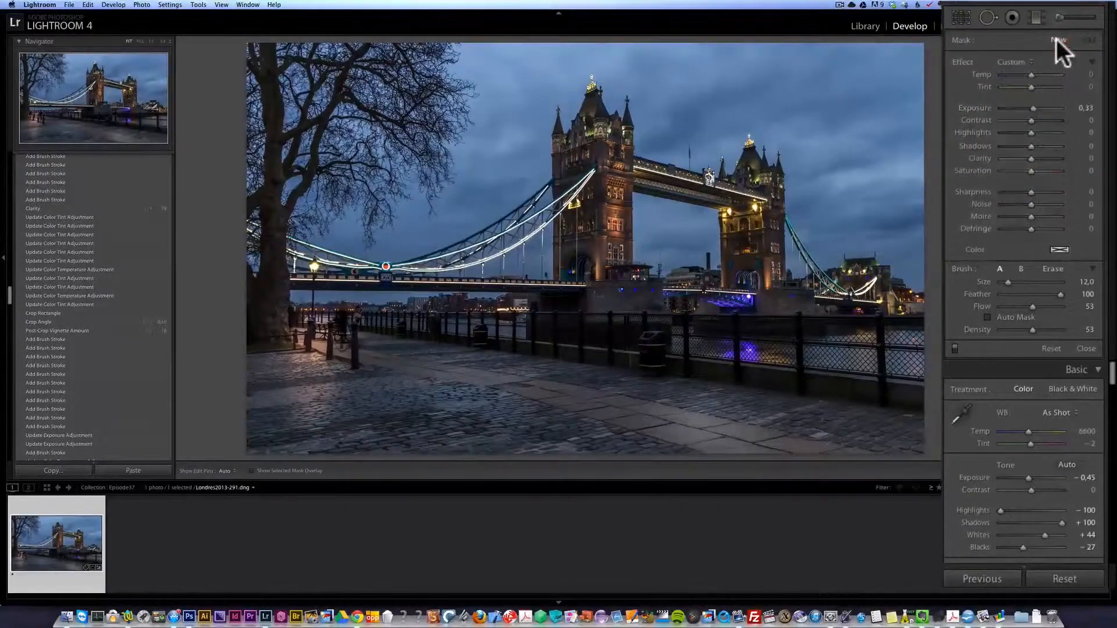
{"action": "left_click", "coordinate": [1049, 306]}
{"action": "left_click", "coordinate": [1050, 329]}
{"action": "left_click_drag", "start_coordinate": [1039, 110], "coordinate": [1039, 108]}
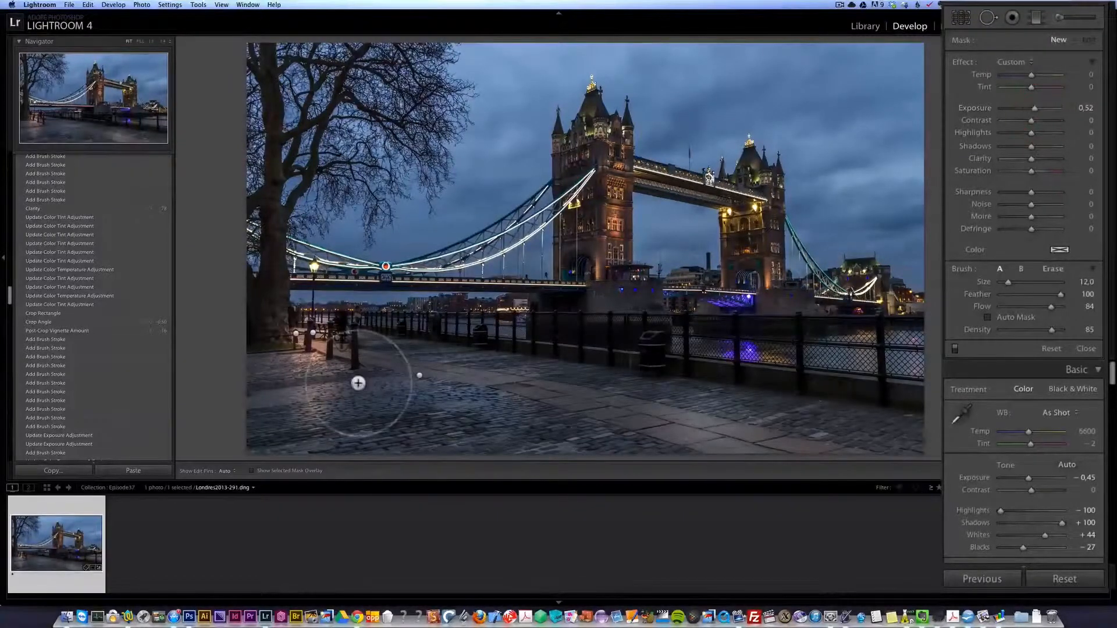
{"action": "left_click_drag", "start_coordinate": [382, 389], "coordinate": [427, 384]}
{"action": "scroll", "coordinate": [663, 429], "scroll_direction": "up", "scroll_amount": 2}
{"action": "mouse_move", "coordinate": [665, 403]}
{"action": "left_mouse_down"}
{"action": "mouse_move", "coordinate": [673, 415]}
{"action": "mouse_move", "coordinate": [688, 407]}
{"action": "mouse_move", "coordinate": [669, 402]}
{"action": "left_mouse_up"}
{"action": "mouse_move", "coordinate": [531, 376]}
{"action": "left_mouse_down"}
{"action": "mouse_move", "coordinate": [570, 383]}
{"action": "mouse_move", "coordinate": [560, 377]}
{"action": "left_mouse_up"}
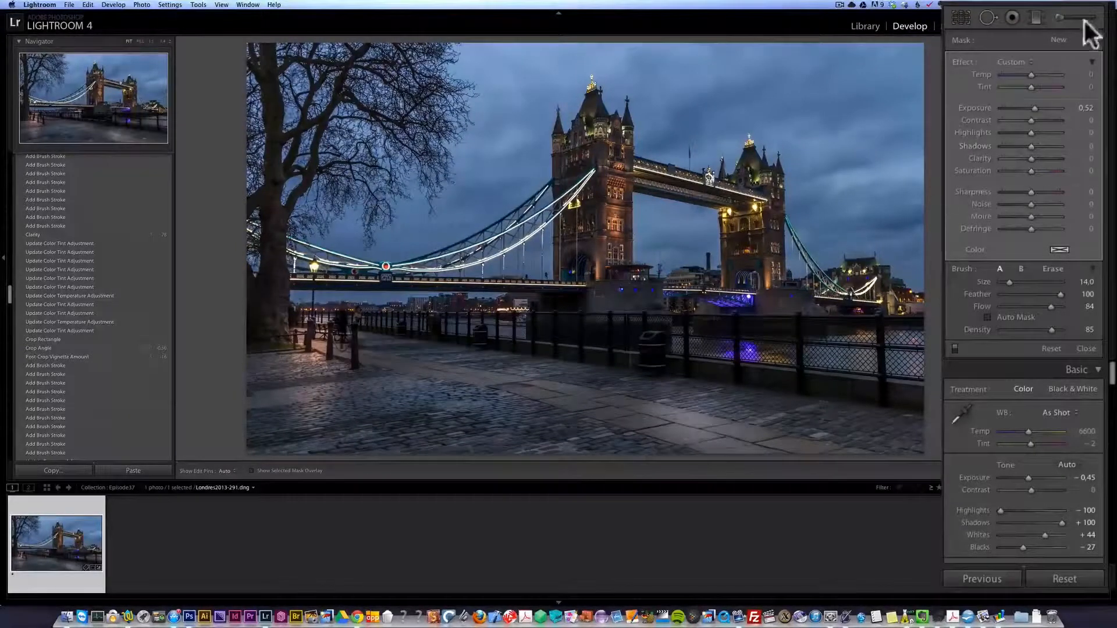
- Start a new brush mask with Exposure 0, Temp 53, Tint 48, Flow 40 and Density 43, and paint the right-hand horizon with a size 26 brush
{"action": "left_click", "coordinate": [1056, 39]}
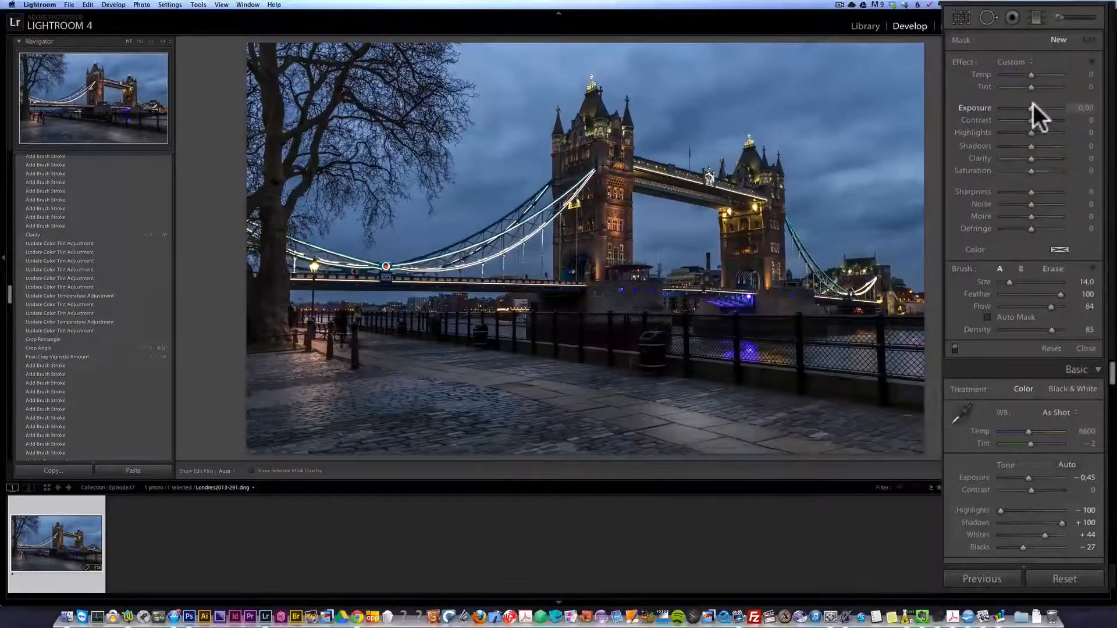
{"action": "left_click", "coordinate": [1045, 75]}
{"action": "left_click", "coordinate": [1045, 86]}
{"action": "left_click", "coordinate": [1024, 307]}
{"action": "left_click", "coordinate": [1025, 329]}
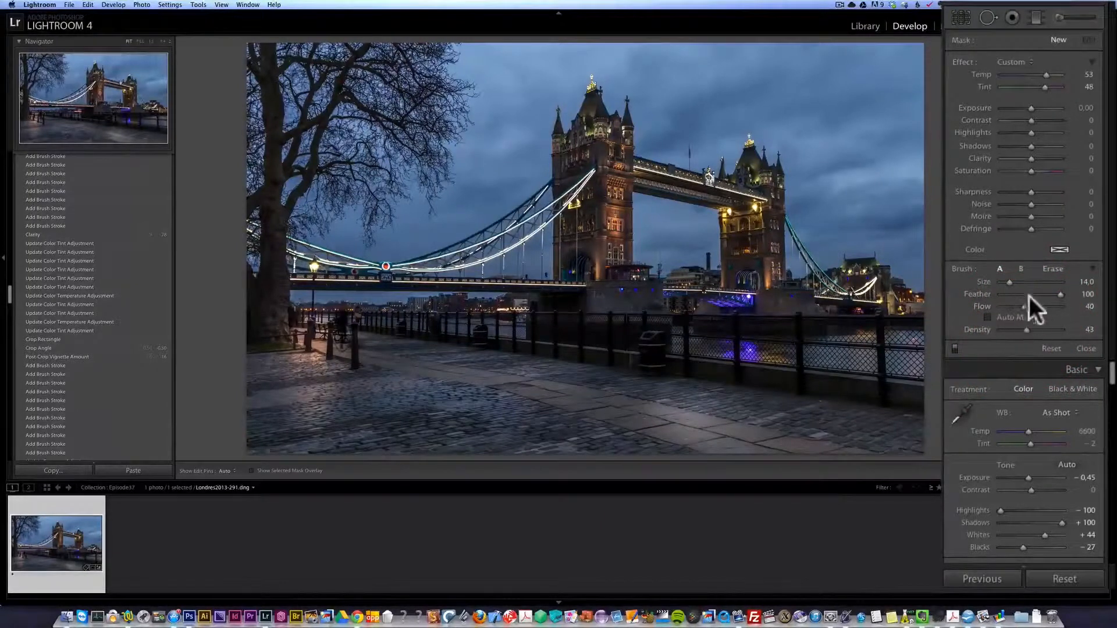
{"action": "scroll", "coordinate": [591, 254], "scroll_direction": "up", "scroll_amount": 5}
{"action": "scroll", "coordinate": [626, 233], "scroll_direction": "up", "scroll_amount": 1}
{"action": "scroll", "coordinate": [884, 247], "scroll_direction": "down", "scroll_amount": 1}
{"action": "key", "text": "h"}
{"action": "left_click_drag", "start_coordinate": [892, 252], "coordinate": [913, 340]}
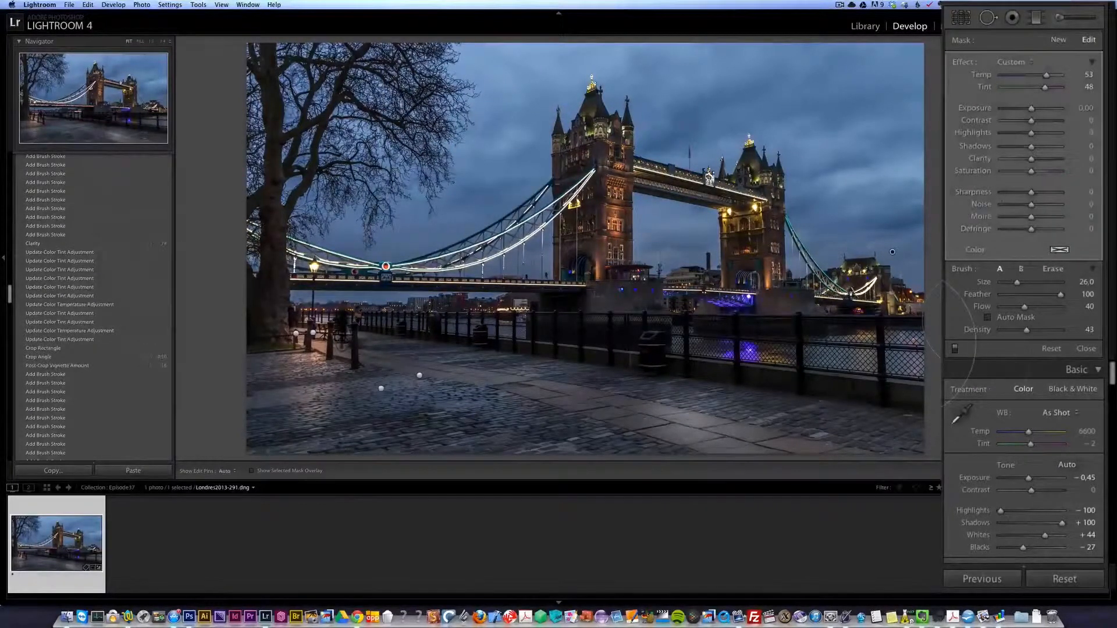
- Extend the warm mask along the lower sky with Flow and Density at 69, and raise them to Flow 84 and Density 87
{"action": "left_click", "coordinate": [1041, 306]}
{"action": "left_click", "coordinate": [1042, 329]}
{"action": "key", "text": "h"}
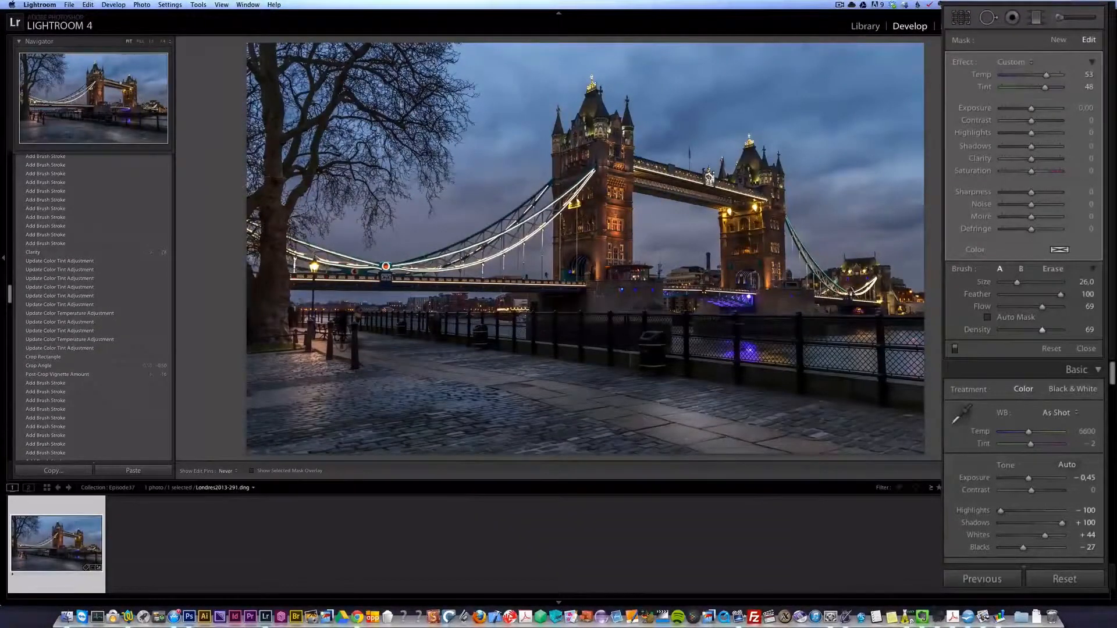
{"action": "left_click_drag", "start_coordinate": [236, 306], "coordinate": [238, 308]}
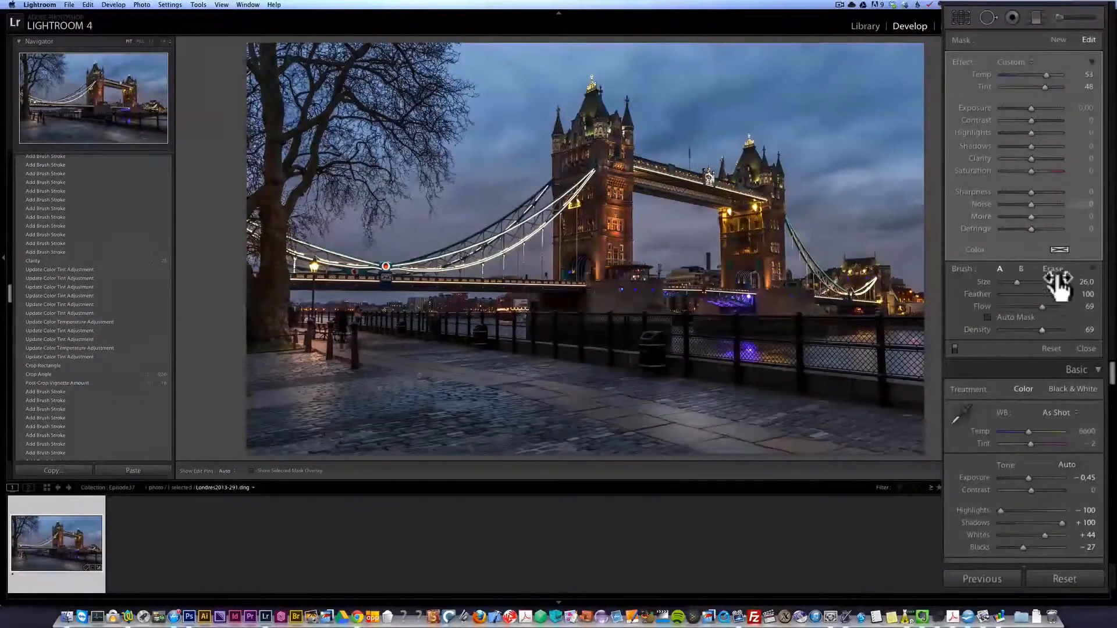
{"action": "left_click", "coordinate": [1049, 306]}
{"action": "left_click", "coordinate": [1052, 328]}
{"action": "key", "text": "h"}
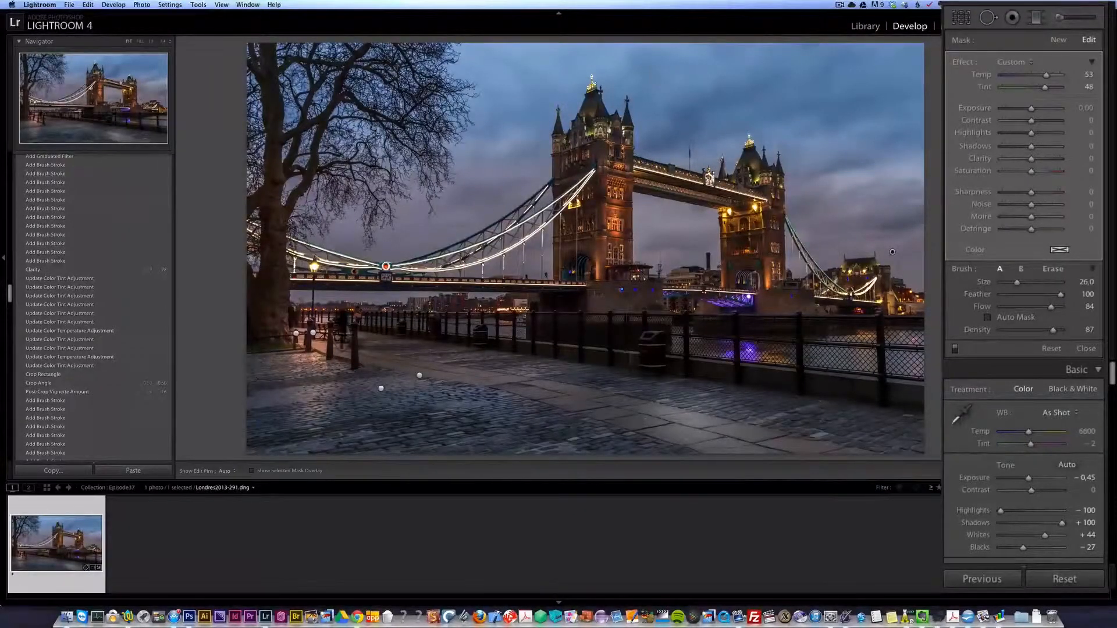
- Start another warm brush mask with Flow 95, Density 98 and size 16, and paint along the horizon from the right edge to the tree
{"action": "left_click", "coordinate": [1058, 37]}
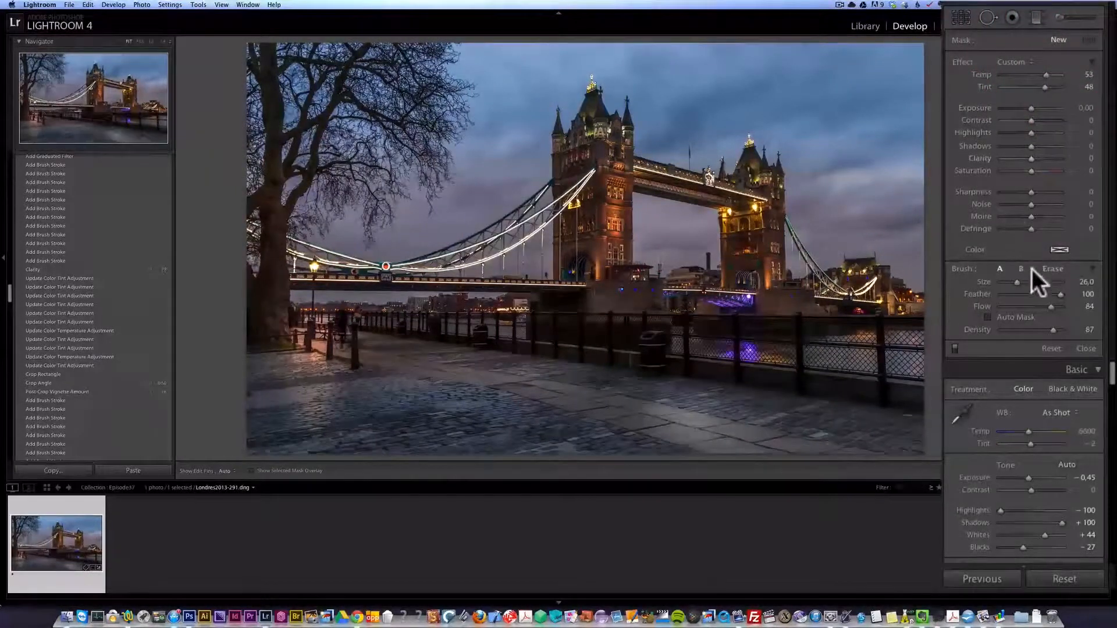
{"action": "left_click", "coordinate": [1056, 306]}
{"action": "left_click", "coordinate": [1058, 330]}
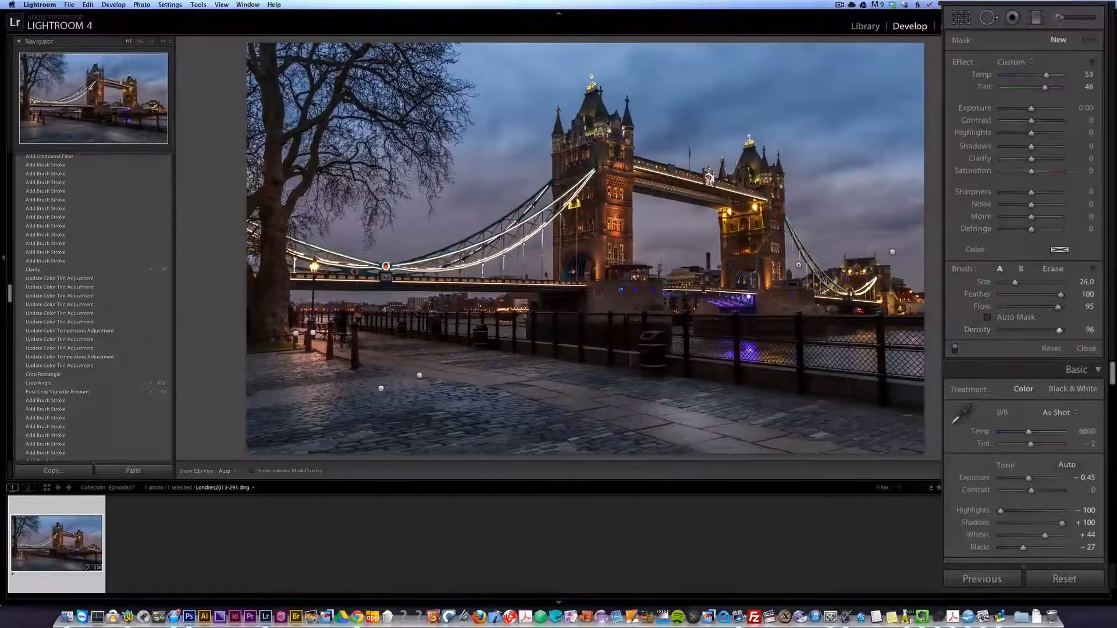
{"action": "scroll", "coordinate": [798, 262], "scroll_direction": "down", "scroll_amount": 5}
{"action": "mouse_move", "coordinate": [917, 286]}
{"action": "left_mouse_down"}
{"action": "mouse_move", "coordinate": [661, 258]}
{"action": "mouse_move", "coordinate": [944, 288]}
{"action": "mouse_move", "coordinate": [474, 272]}
{"action": "mouse_move", "coordinate": [293, 240]}
{"action": "mouse_move", "coordinate": [332, 281]}
{"action": "mouse_move", "coordinate": [280, 275]}
{"action": "mouse_move", "coordinate": [438, 336]}
{"action": "mouse_move", "coordinate": [392, 295]}
{"action": "mouse_move", "coordinate": [355, 295]}
{"action": "left_mouse_up"}
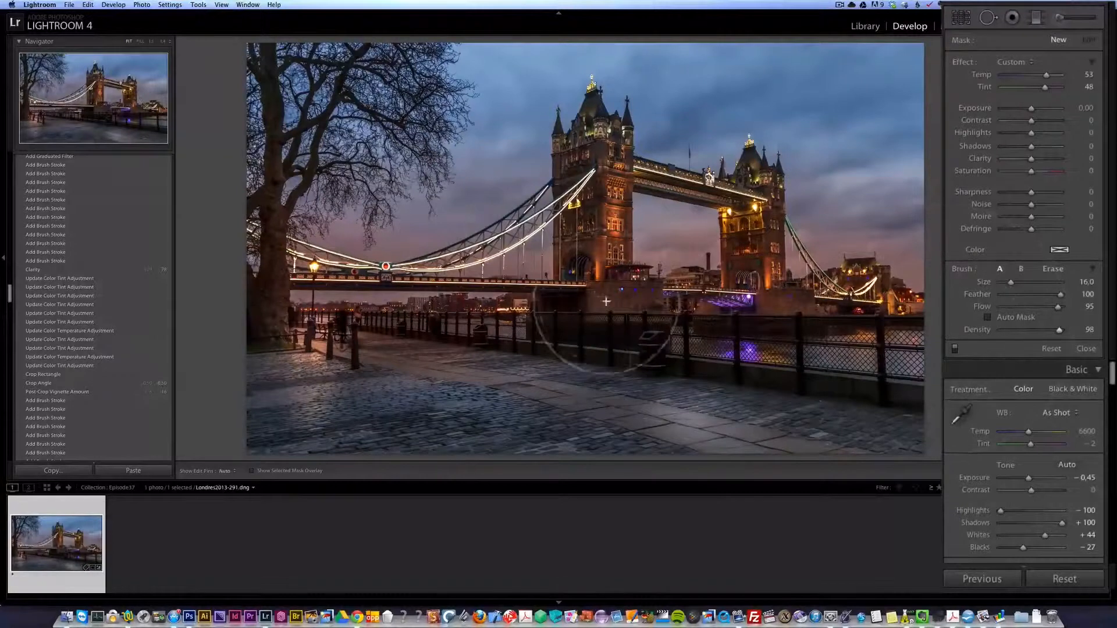
- Extend the warm mask over the bridge towers and the buildings at the right edge, and finish the brush adjustments
{"action": "left_click_drag", "start_coordinate": [585, 187], "coordinate": [710, 216]}
{"action": "left_click", "coordinate": [754, 187]}
{"action": "left_click", "coordinate": [882, 283]}
{"action": "left_click_drag", "start_coordinate": [882, 283], "coordinate": [943, 304]}
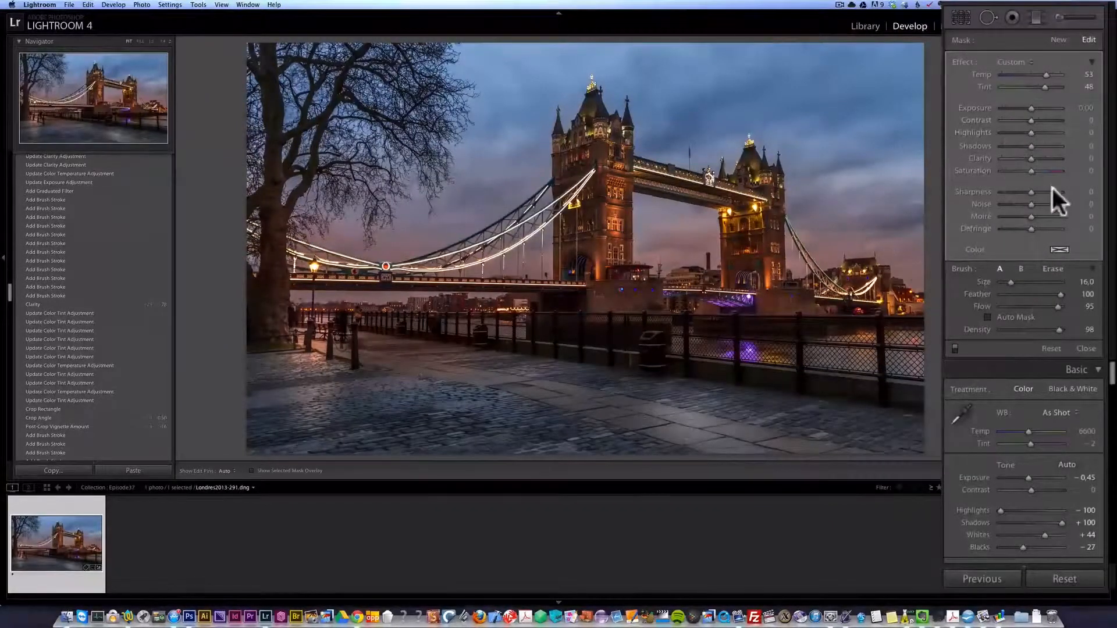
{"action": "left_click", "coordinate": [1082, 349]}
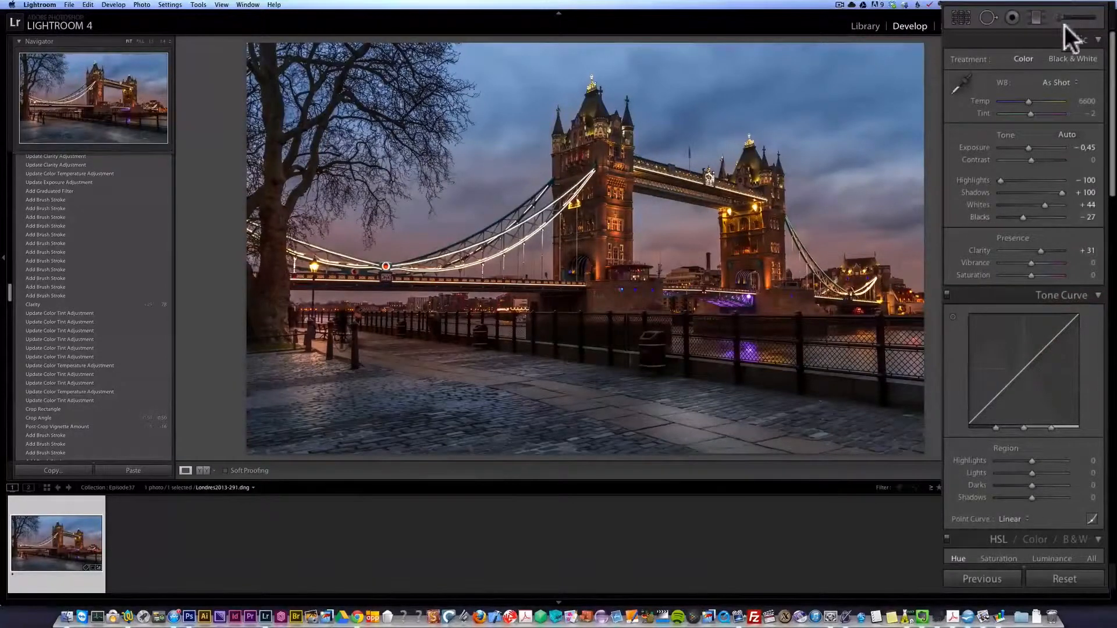
- Add a graduated filter over the upper-left sky with all other effects reset, Clarity 100 and Exposure -0.14
{"action": "left_click", "coordinate": [1036, 20]}
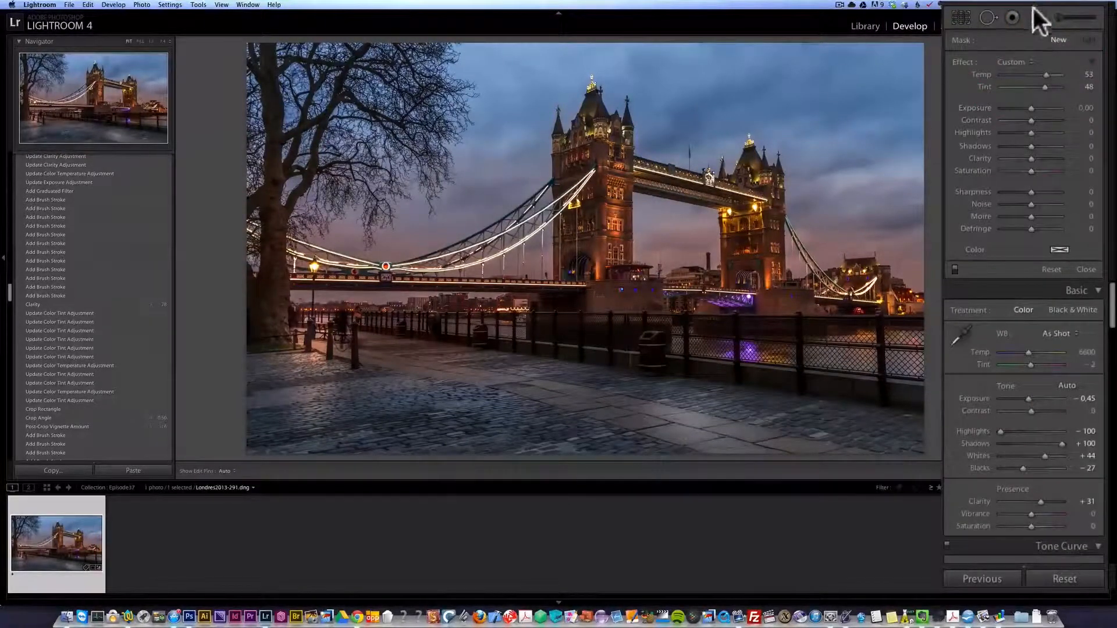
{"action": "key", "text": "alt"}
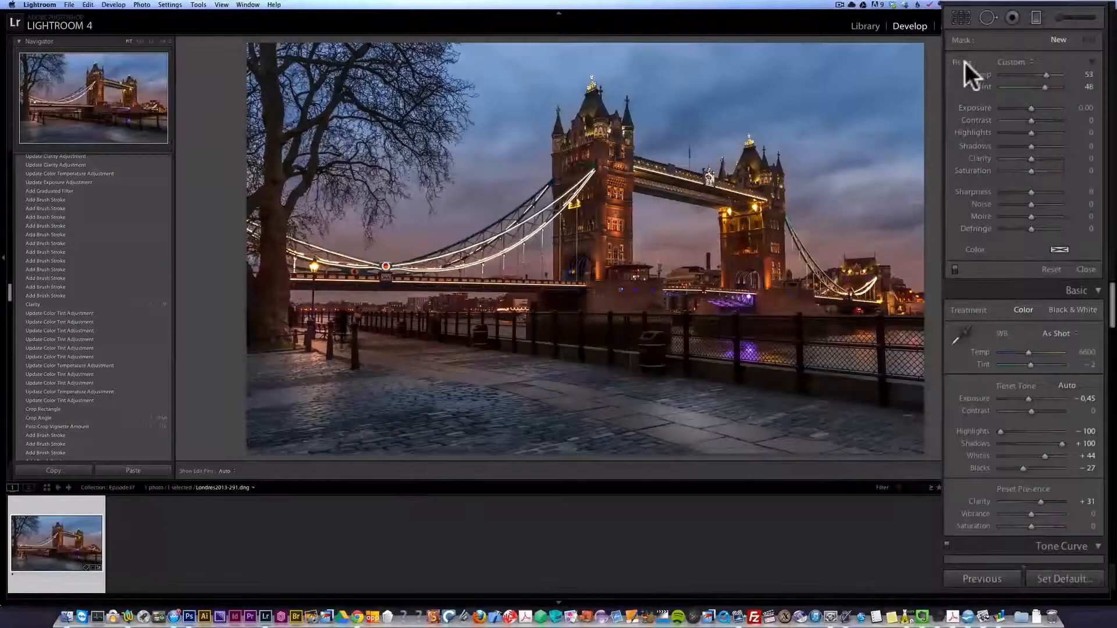
{"action": "left_click", "coordinate": [965, 61], "text": "alt"}
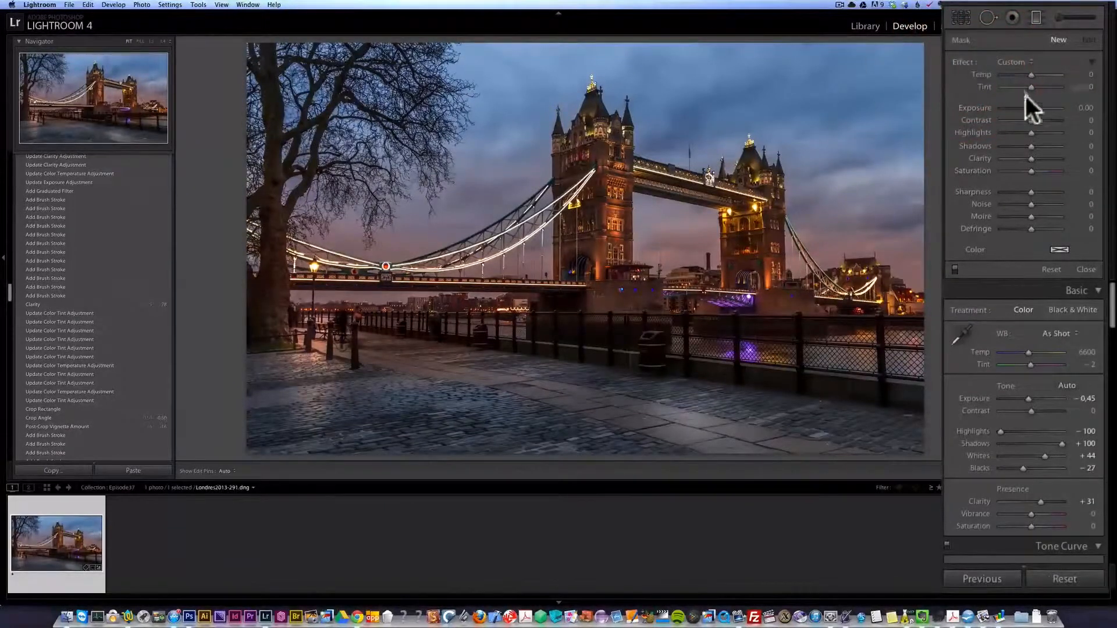
{"action": "left_click_drag", "start_coordinate": [1031, 158], "coordinate": [1066, 158]}
{"action": "left_click_drag", "start_coordinate": [448, 150], "coordinate": [482, 242]}
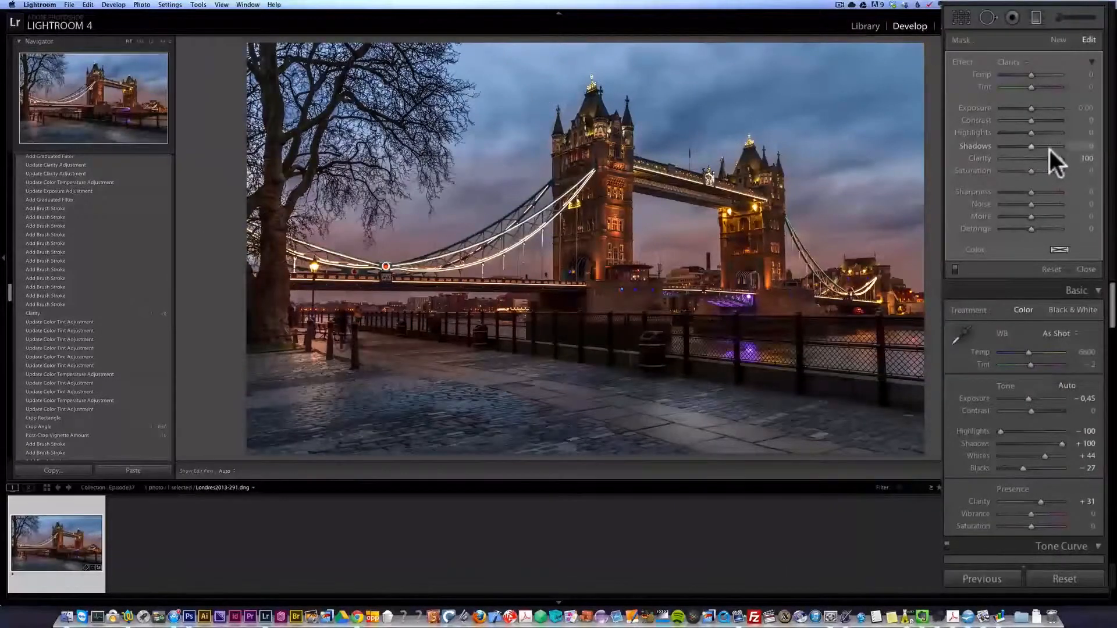
{"action": "left_click_drag", "start_coordinate": [1033, 107], "coordinate": [1032, 107]}
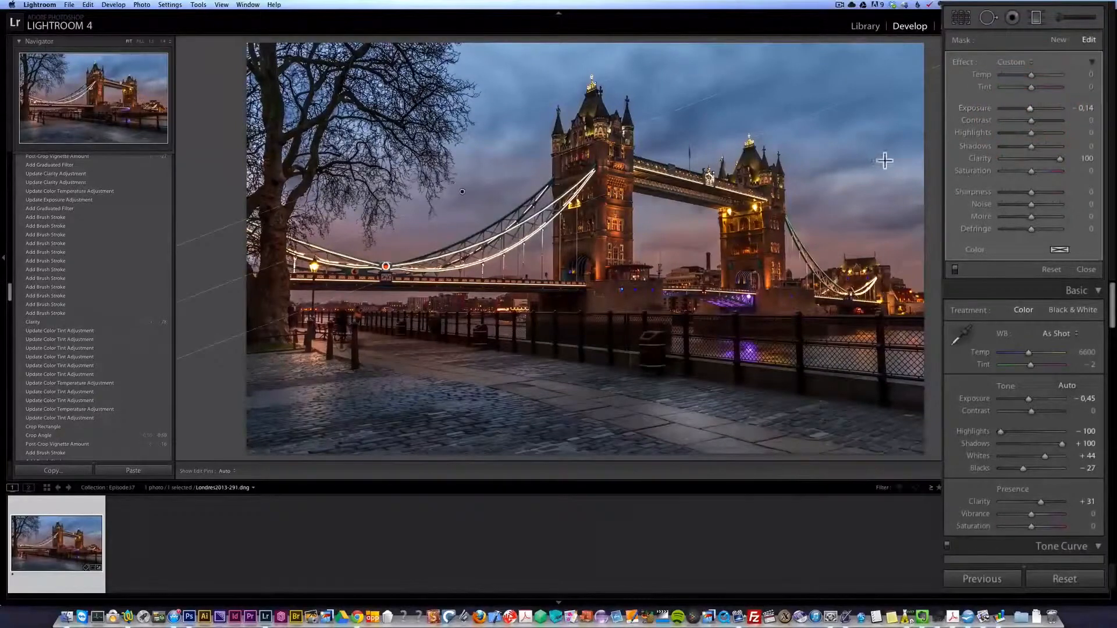
- Add a second graduated filter over the upper-right sky with Clarity 100 and set its Exposure to -0.05
{"action": "left_click_drag", "start_coordinate": [881, 151], "coordinate": [811, 254]}
{"action": "left_click", "coordinate": [1032, 107]}
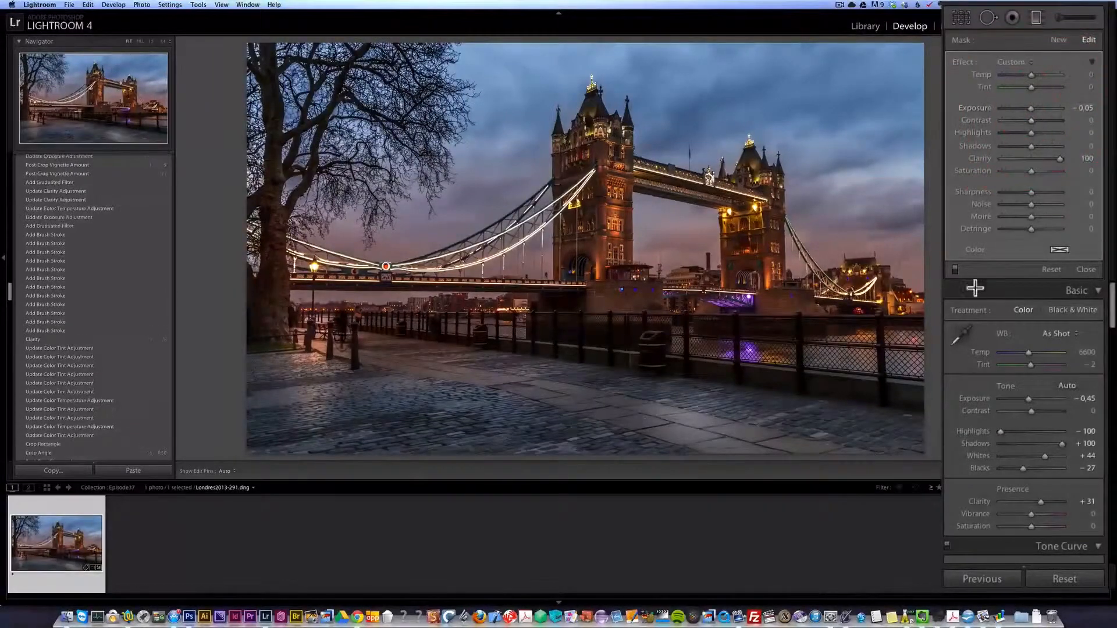
- Compare the photo with and without the graduated filters, and close the filter settings
{"action": "left_click", "coordinate": [957, 269]}
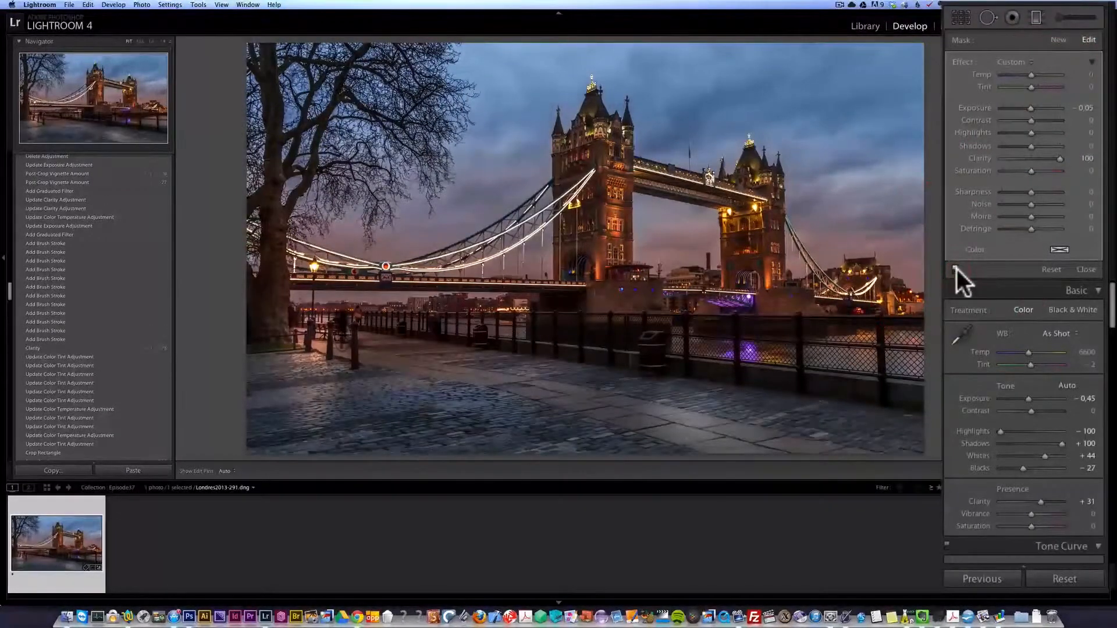
{"action": "left_click", "coordinate": [957, 269]}
{"action": "left_click", "coordinate": [956, 269]}
{"action": "left_click", "coordinate": [957, 268]}
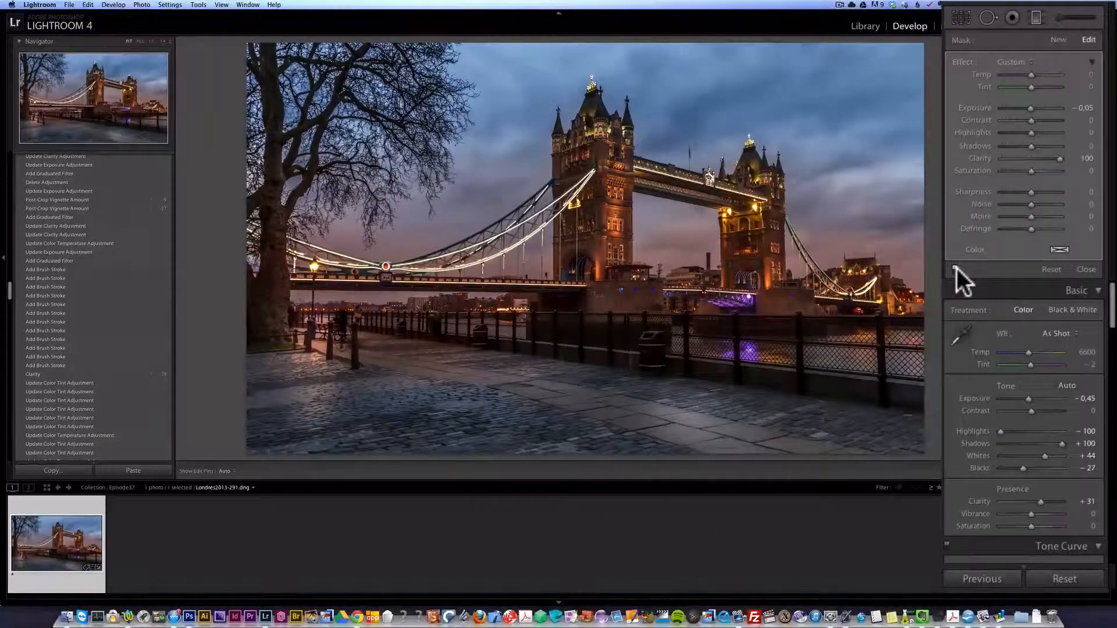
{"action": "left_click", "coordinate": [956, 269]}
{"action": "left_click", "coordinate": [1082, 270]}
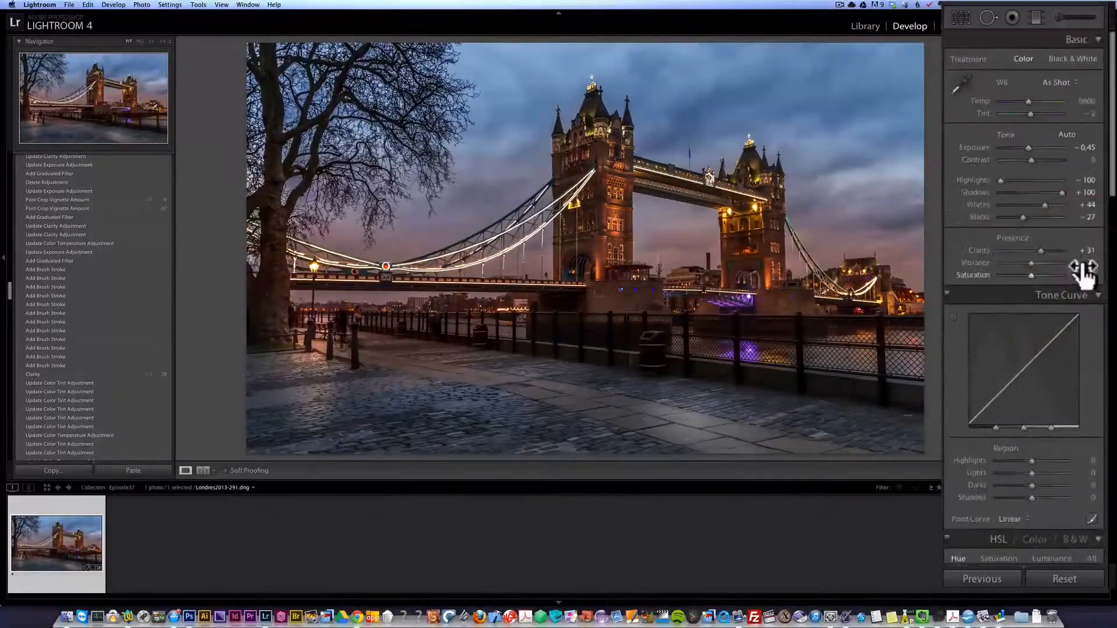
- Apply a Highlight Priority post-crop vignette with an Amount of -18
{"action": "left_click_drag", "start_coordinate": [1027, 147], "coordinate": [1028, 145]}
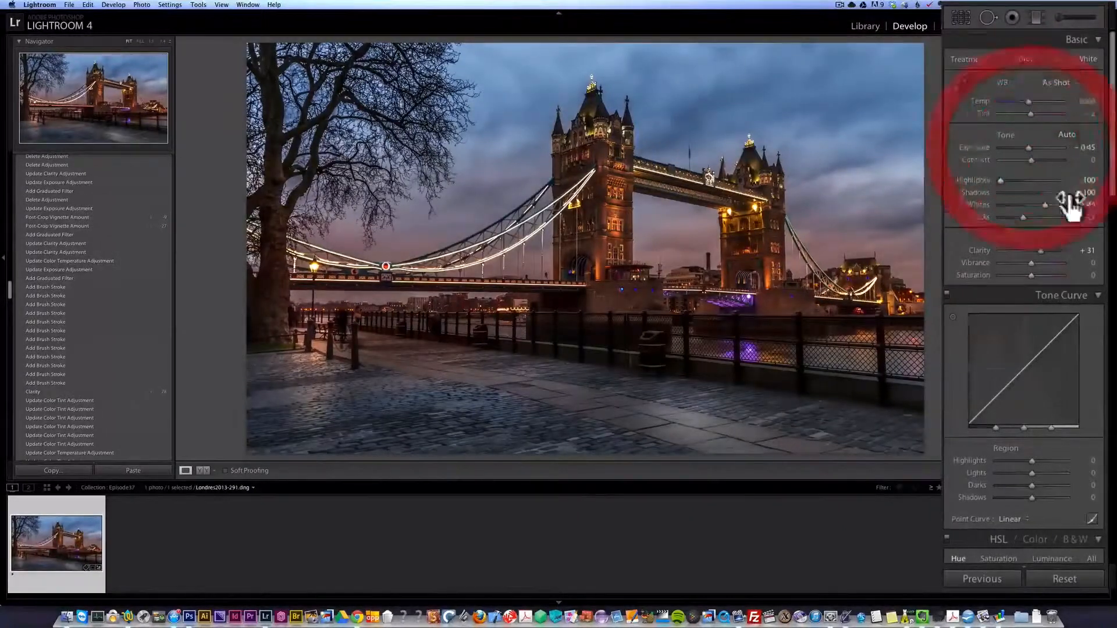
{"action": "scroll", "coordinate": [1067, 208], "scroll_direction": "down", "scroll_amount": 15}
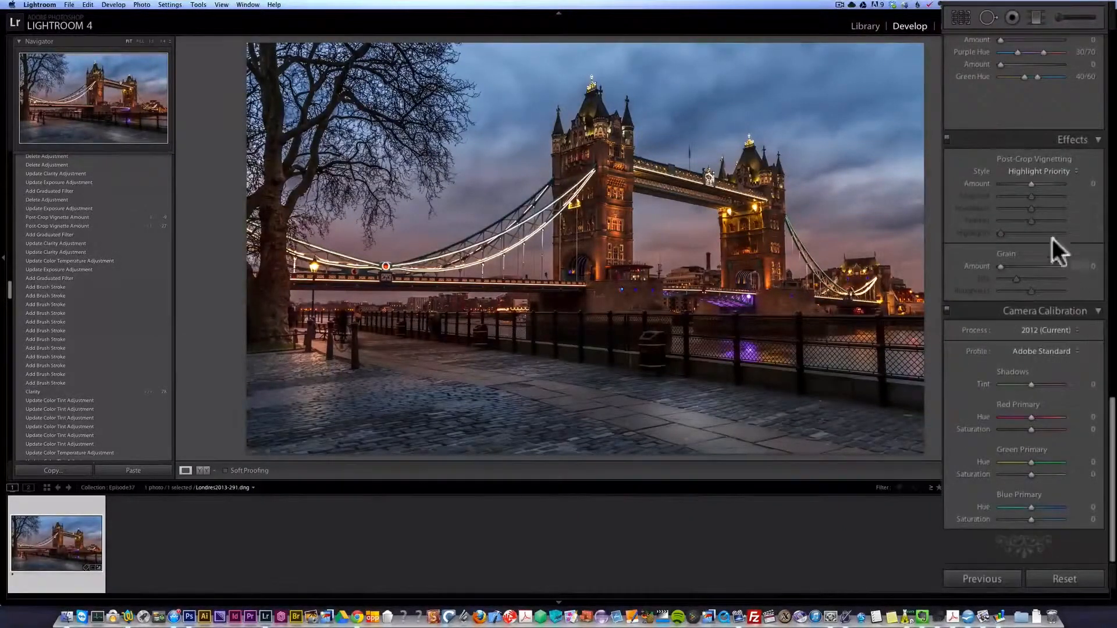
{"action": "left_click_drag", "start_coordinate": [1032, 181], "coordinate": [1026, 182]}
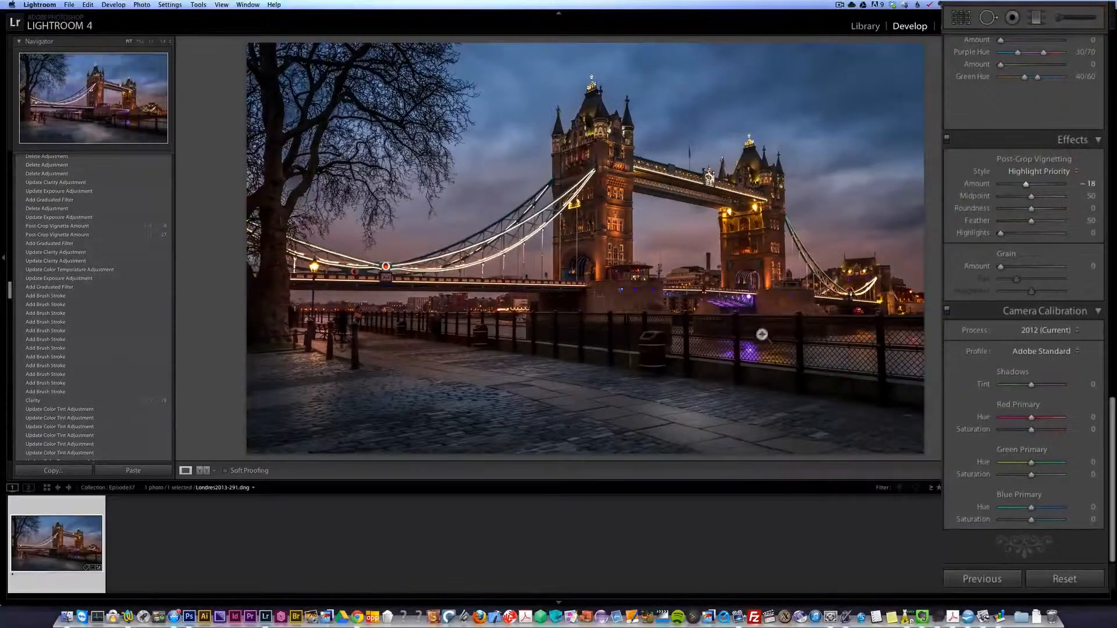
- Set the photo's Vibrance to +20
{"action": "scroll", "coordinate": [1067, 246], "scroll_direction": "up", "scroll_amount": 15}
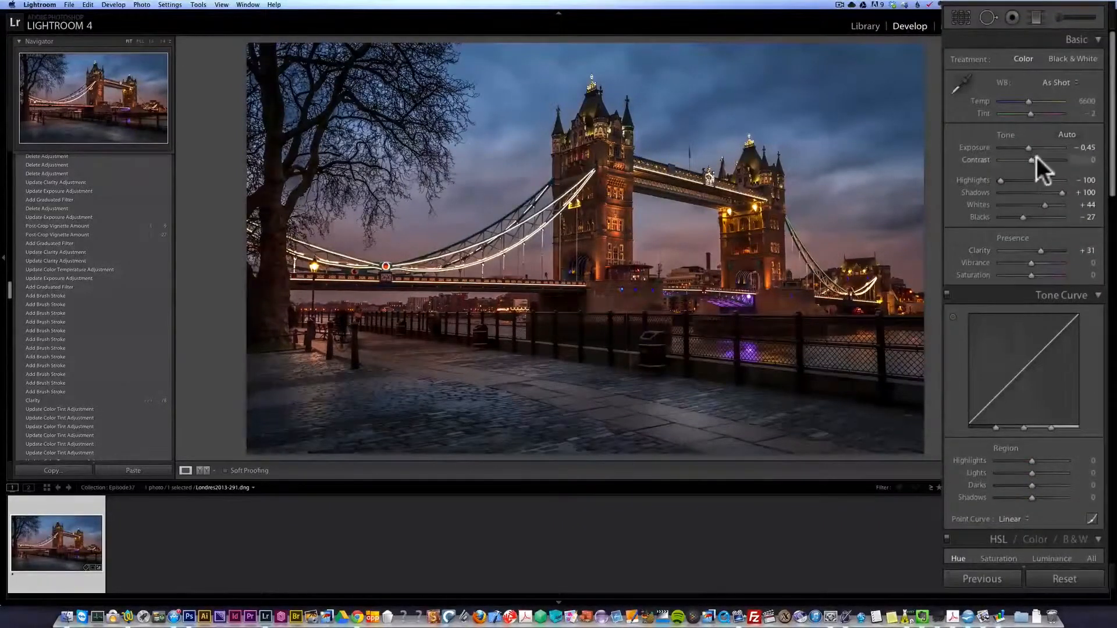
{"action": "left_click_drag", "start_coordinate": [1038, 263], "coordinate": [1038, 262]}
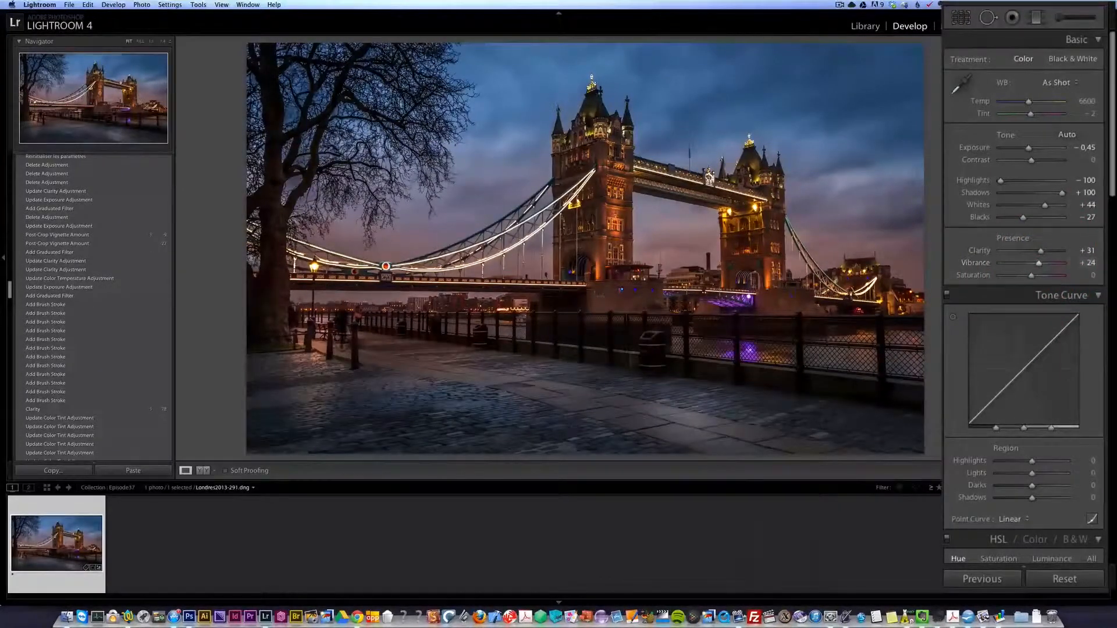
{"action": "scroll", "coordinate": [1023, 291], "scroll_direction": "down", "scroll_amount": 15}
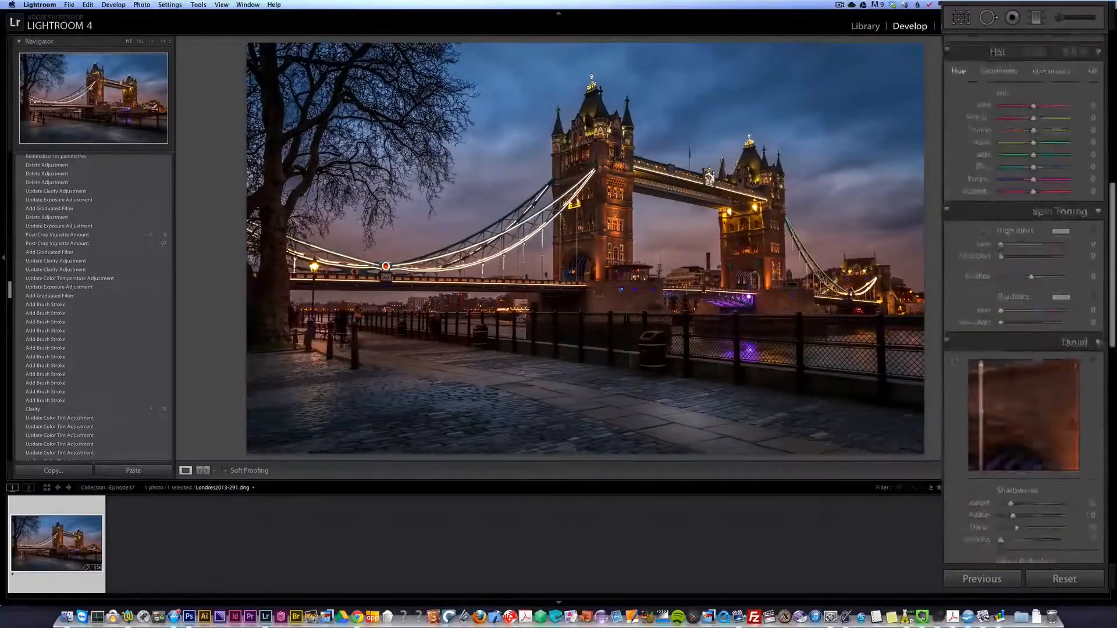
{"action": "scroll", "coordinate": [1056, 200], "scroll_direction": "up", "scroll_amount": 15}
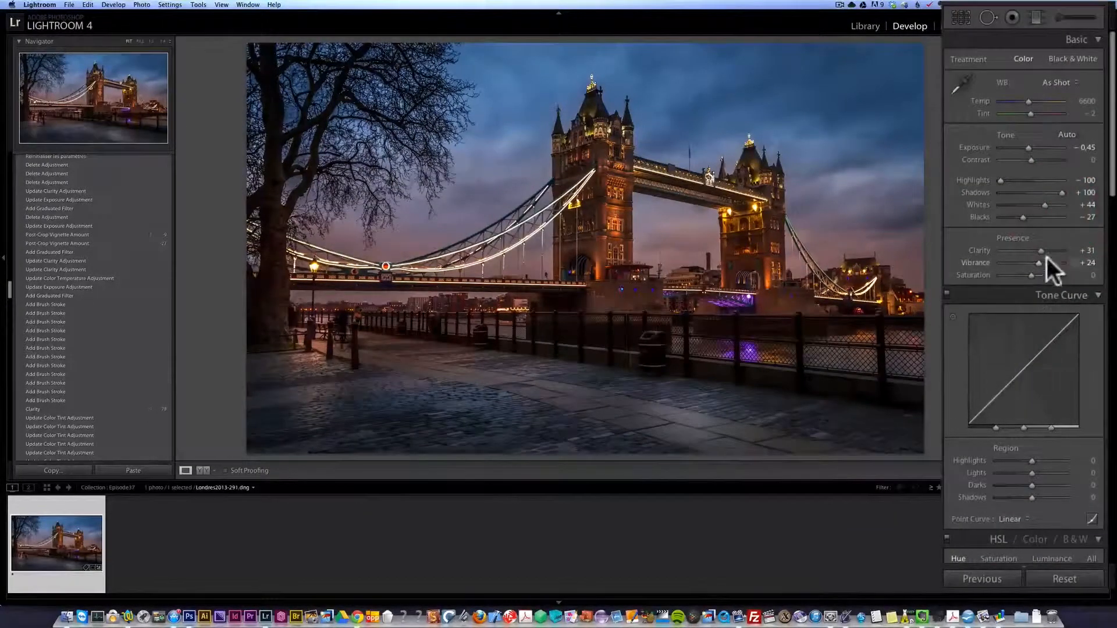
{"action": "mouse_move", "coordinate": [1038, 265]}
{"action": "left_mouse_down"}
{"action": "mouse_move", "coordinate": [1021, 263]}
{"action": "mouse_move", "coordinate": [1037, 262]}
{"action": "left_mouse_up"}
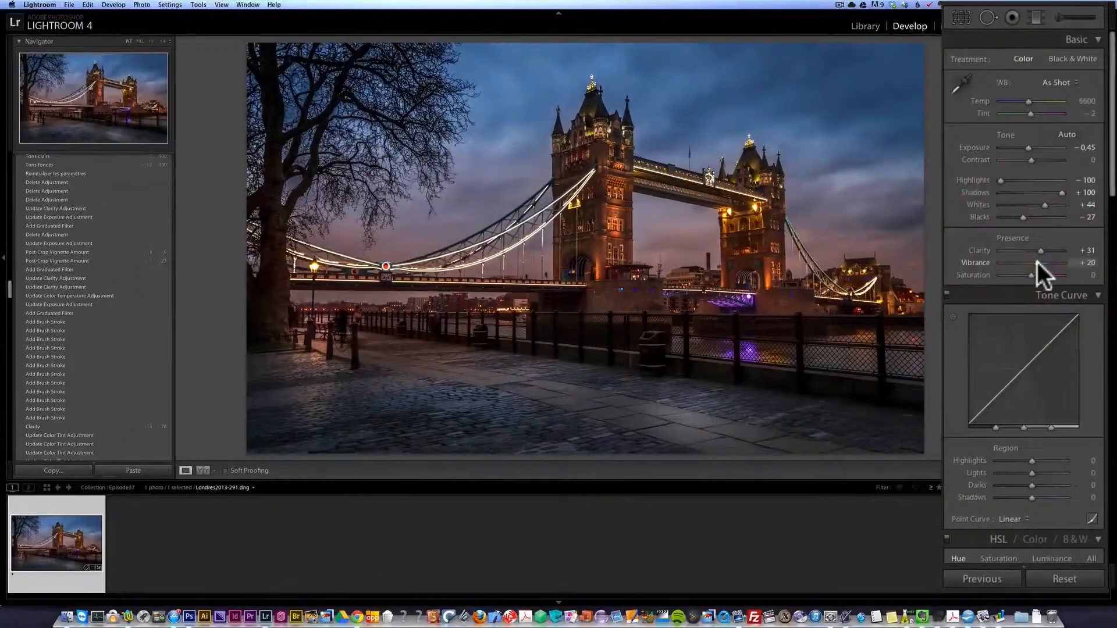
- Set the photo's overall Contrast to +18
{"action": "mouse_move", "coordinate": [1112, 183]}
{"action": "left_mouse_down"}
{"action": "mouse_move", "coordinate": [1113, 291]}
{"action": "mouse_move", "coordinate": [1112, 192]}
{"action": "left_mouse_up"}
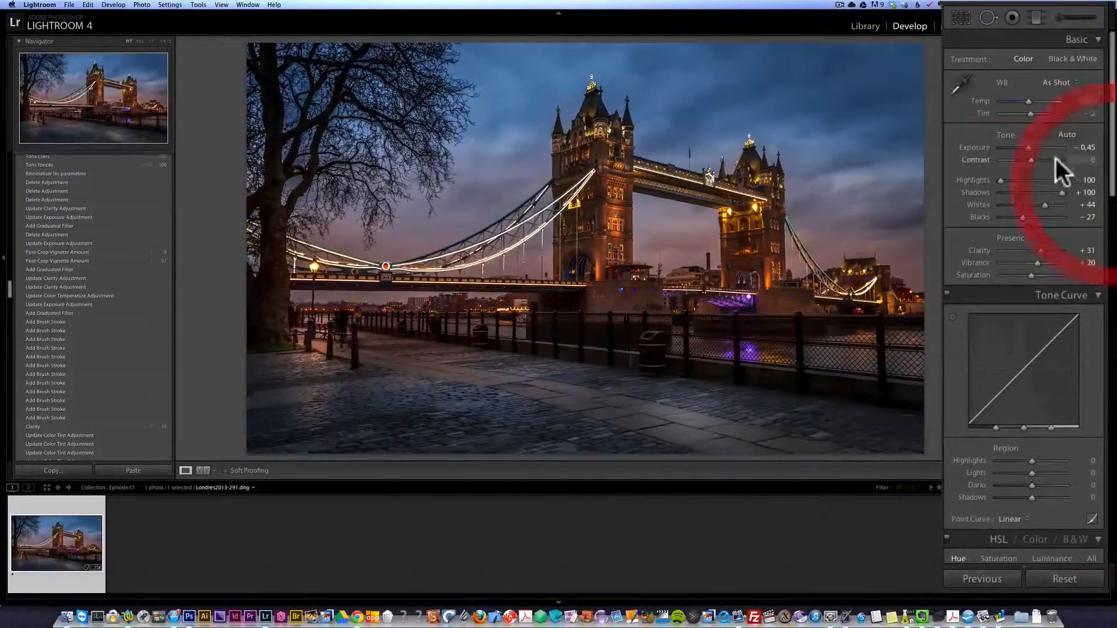
{"action": "left_click_drag", "start_coordinate": [1031, 159], "coordinate": [1037, 159]}
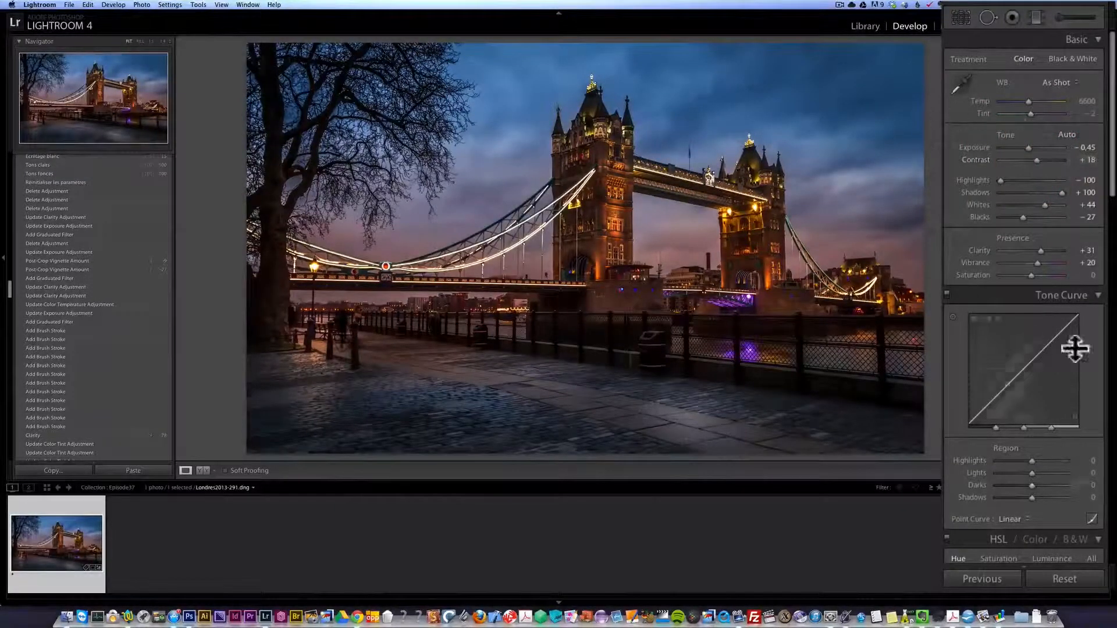
{"action": "left_click_drag", "start_coordinate": [1112, 192], "coordinate": [1102, 295]}
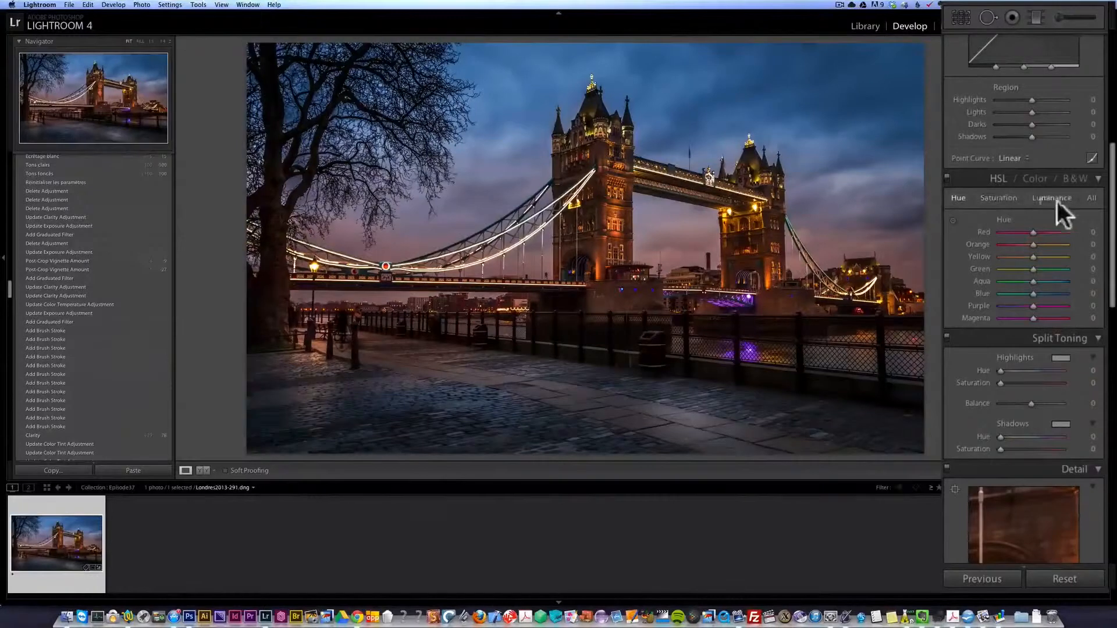
- Show all HSL sliders and set the Hue of Red to +23, Orange to -4 and Yellow to -15
{"action": "left_click", "coordinate": [955, 198]}
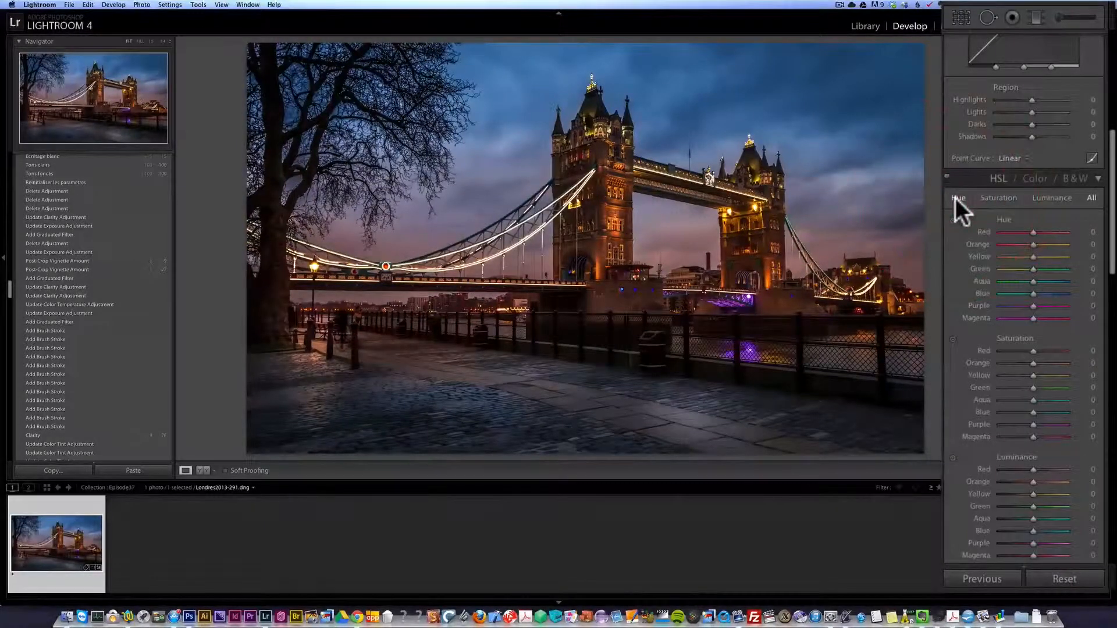
{"action": "left_click_drag", "start_coordinate": [1113, 230], "coordinate": [1112, 235]}
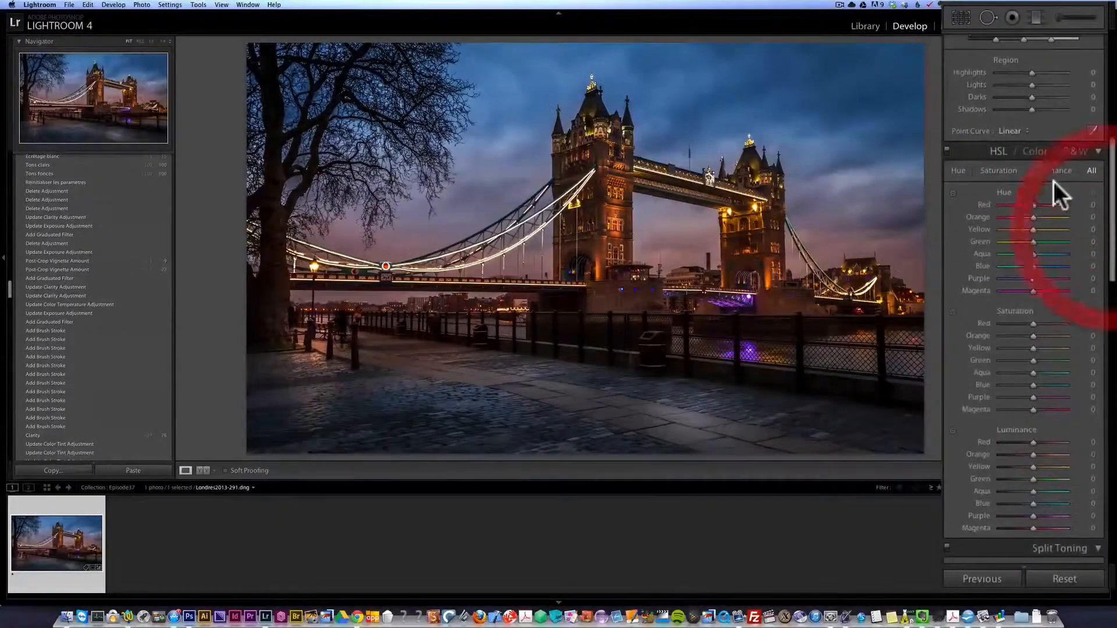
{"action": "left_click_drag", "start_coordinate": [1033, 205], "coordinate": [1042, 228]}
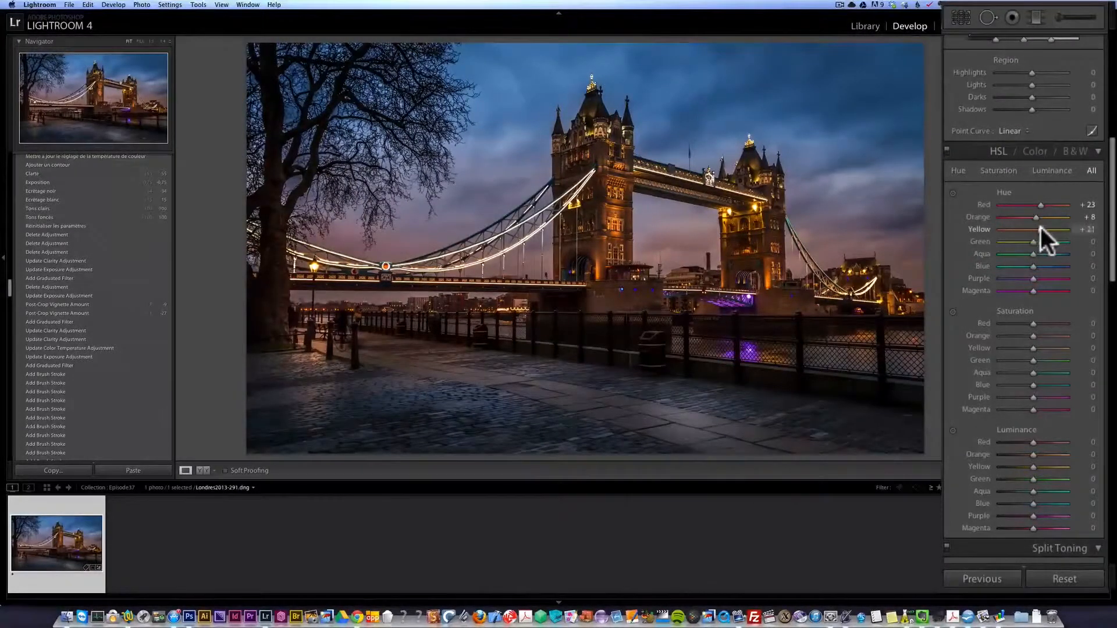
{"action": "left_click_drag", "start_coordinate": [1036, 217], "coordinate": [1031, 216]}
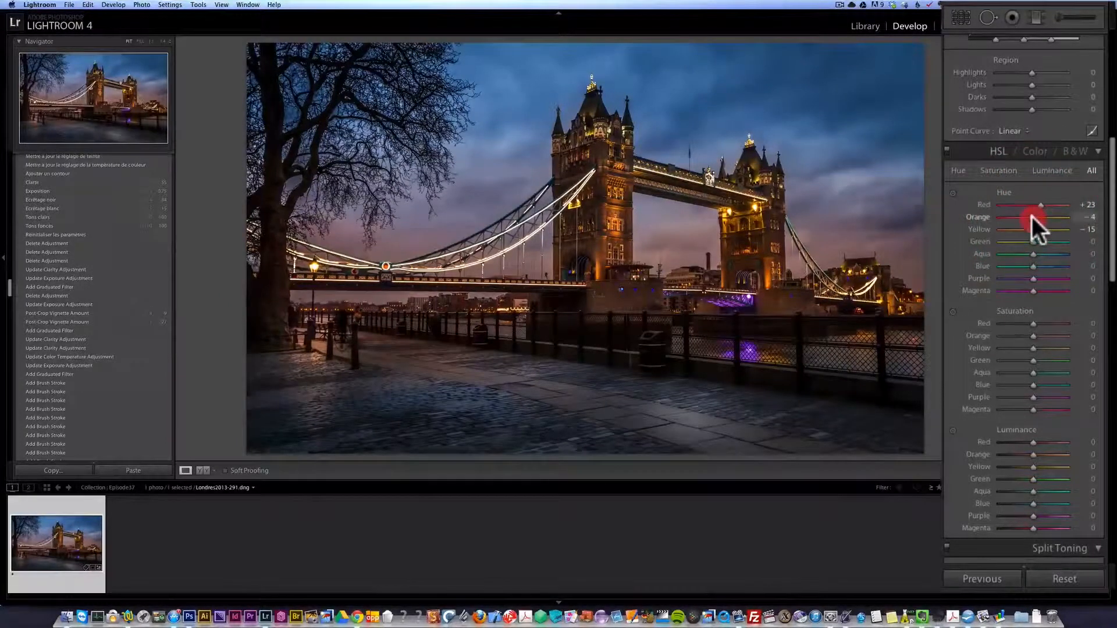
- Toggle the Split Toning and HSL adjustments off and on to compare their effect on the photo
{"action": "left_click", "coordinate": [948, 547]}
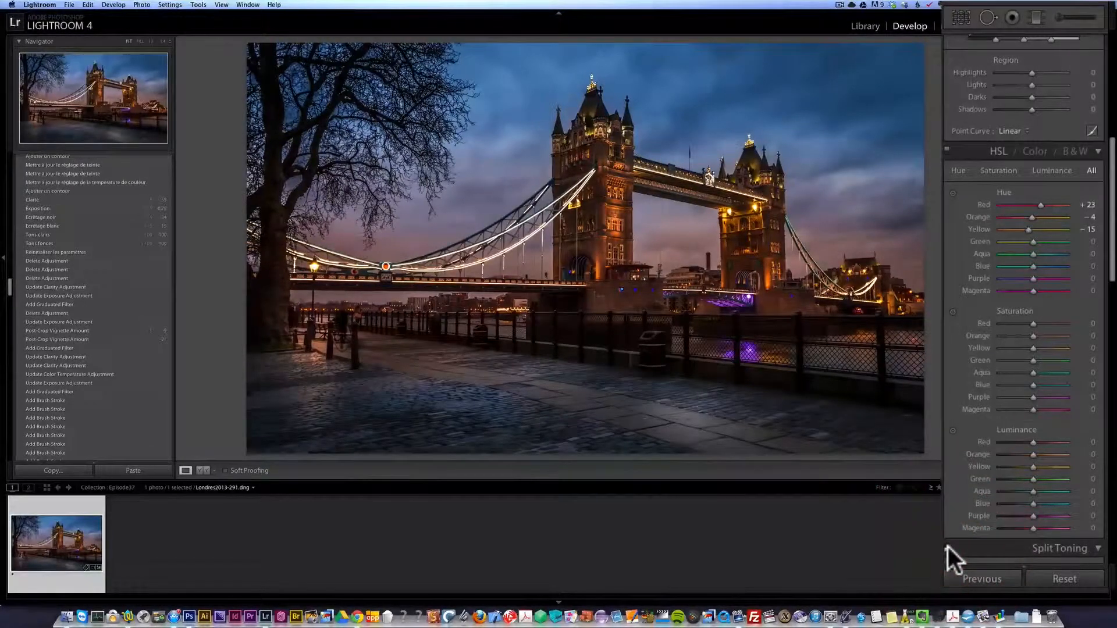
{"action": "left_click", "coordinate": [947, 546]}
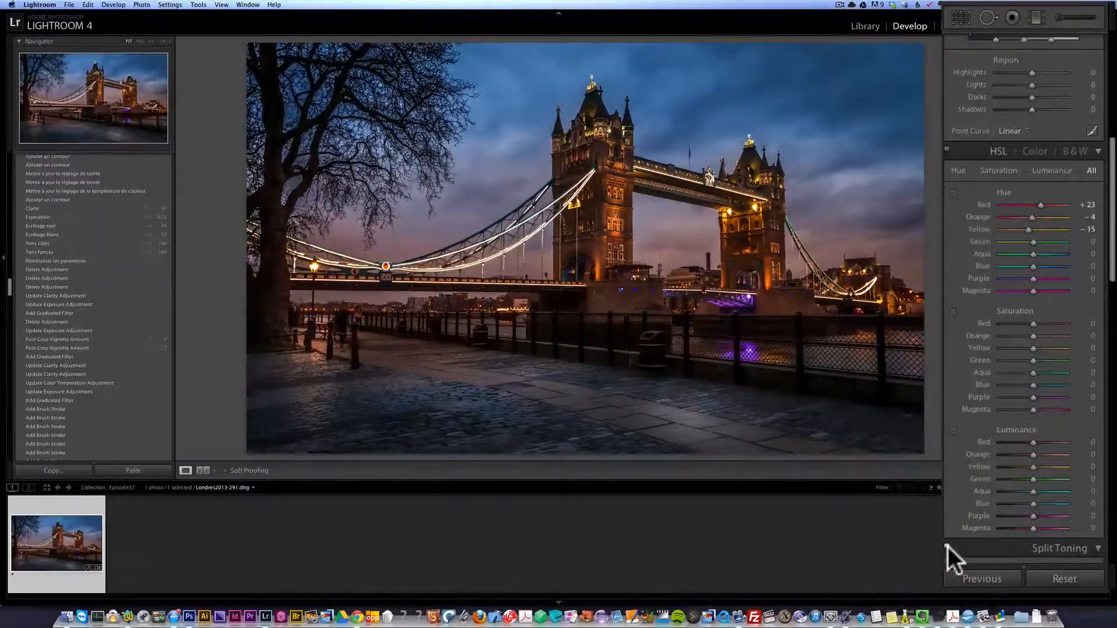
{"action": "left_click", "coordinate": [1041, 204]}
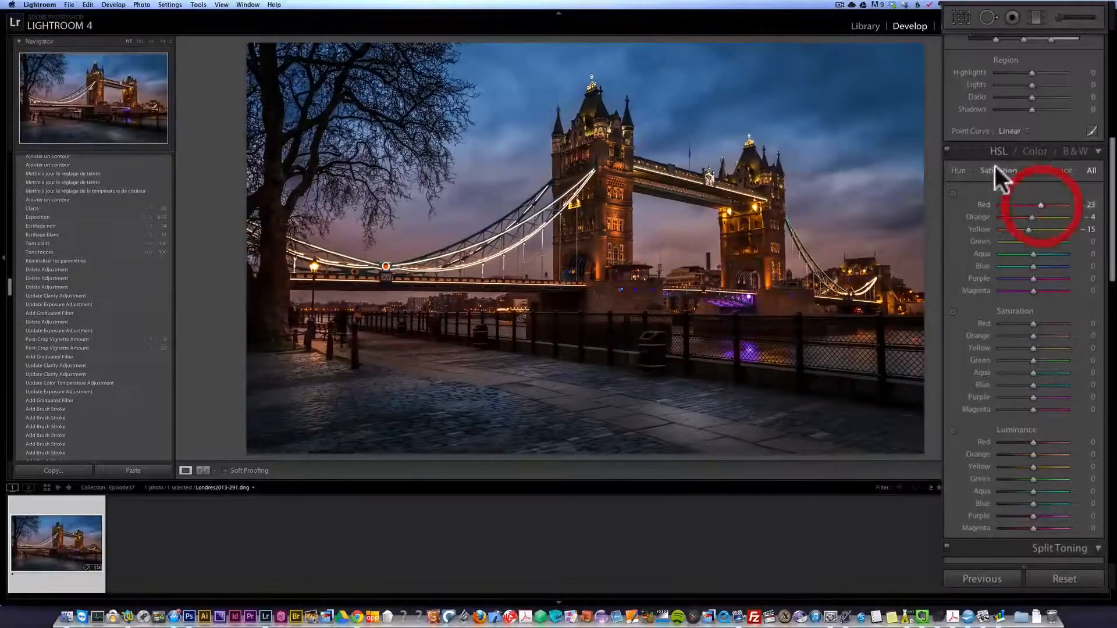
{"action": "left_click", "coordinate": [947, 149]}
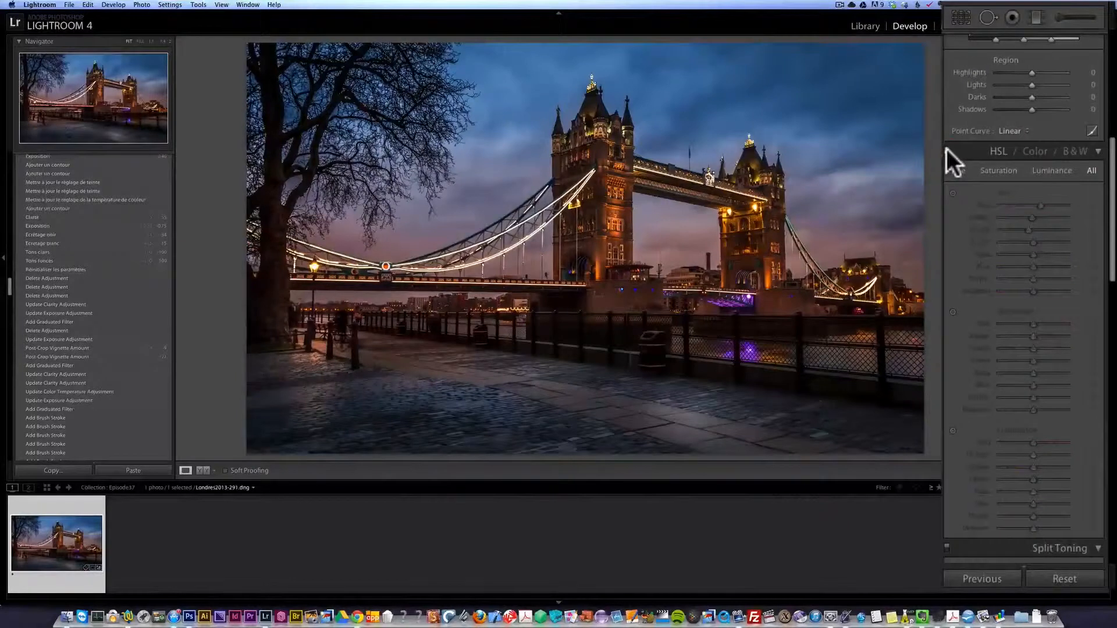
{"action": "left_click", "coordinate": [947, 150]}
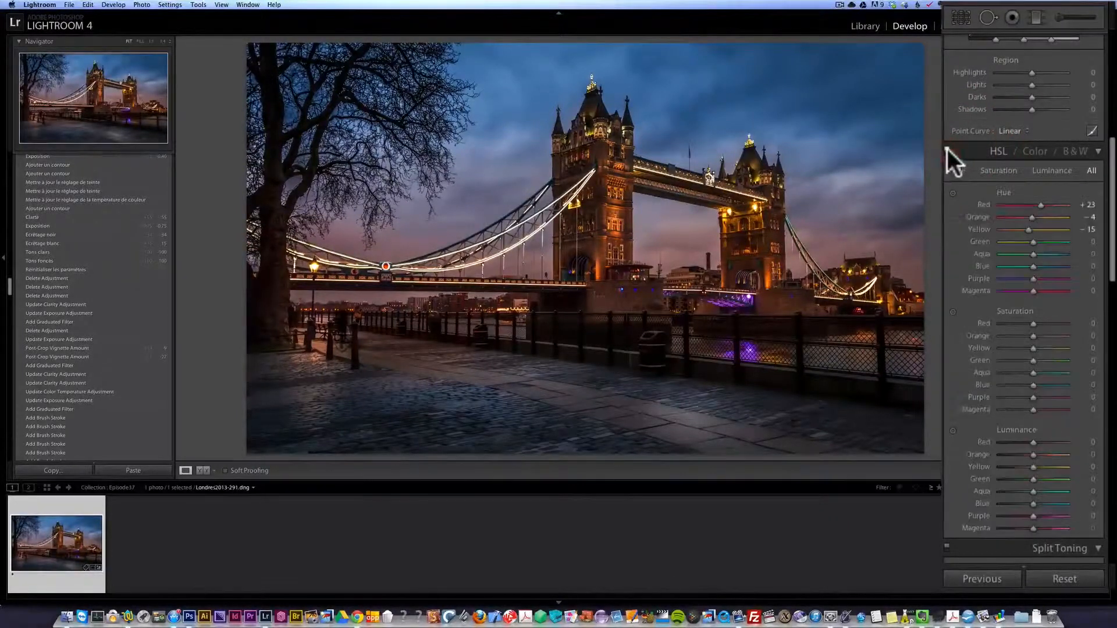
{"action": "left_click", "coordinate": [947, 149]}
{"action": "left_click", "coordinate": [947, 149]}
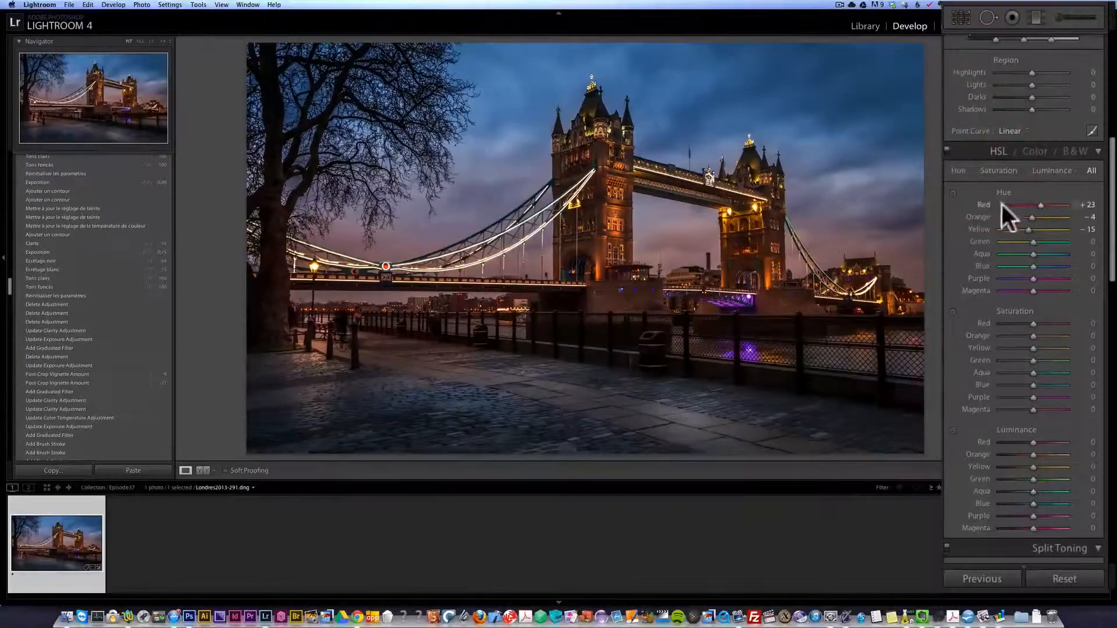
- Refine the HSL Hue, setting Red to -29 and Orange to -6, comparing with and without the HSL adjustments
{"action": "left_click_drag", "start_coordinate": [1042, 204], "coordinate": [1030, 204]}
{"action": "left_click", "coordinate": [1029, 203]}
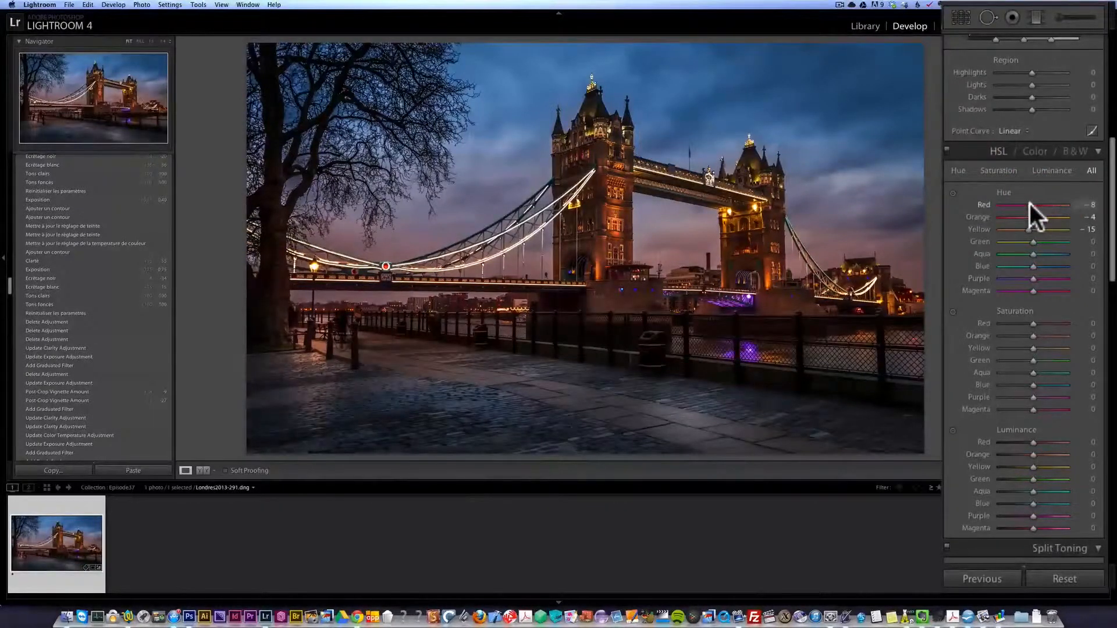
{"action": "left_click_drag", "start_coordinate": [1031, 204], "coordinate": [1031, 218]}
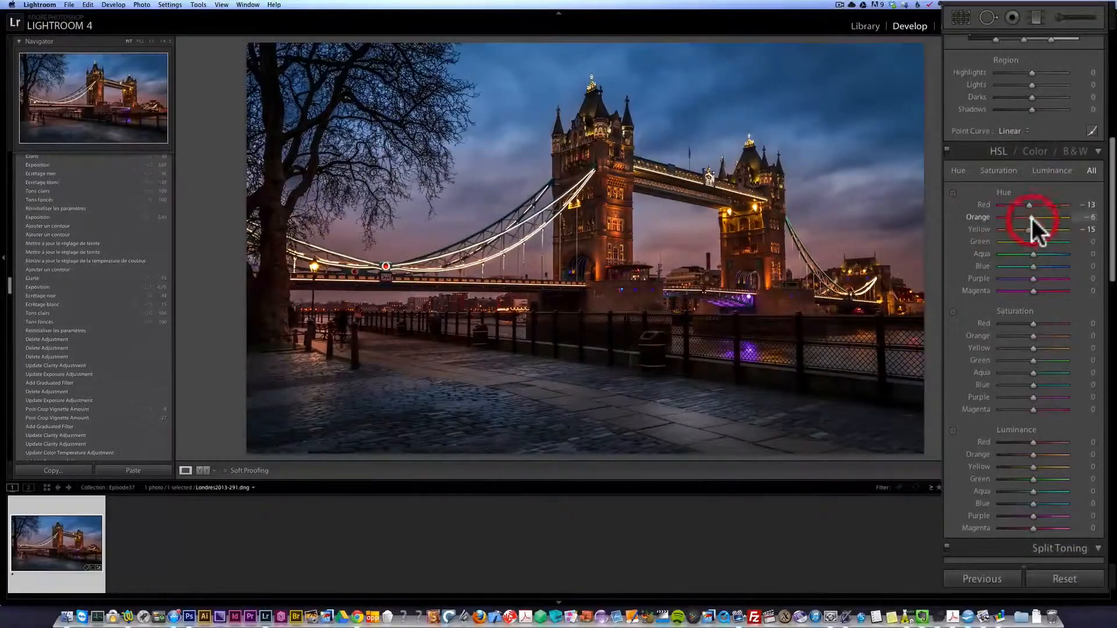
{"action": "left_click", "coordinate": [951, 146]}
{"action": "left_click", "coordinate": [951, 146]}
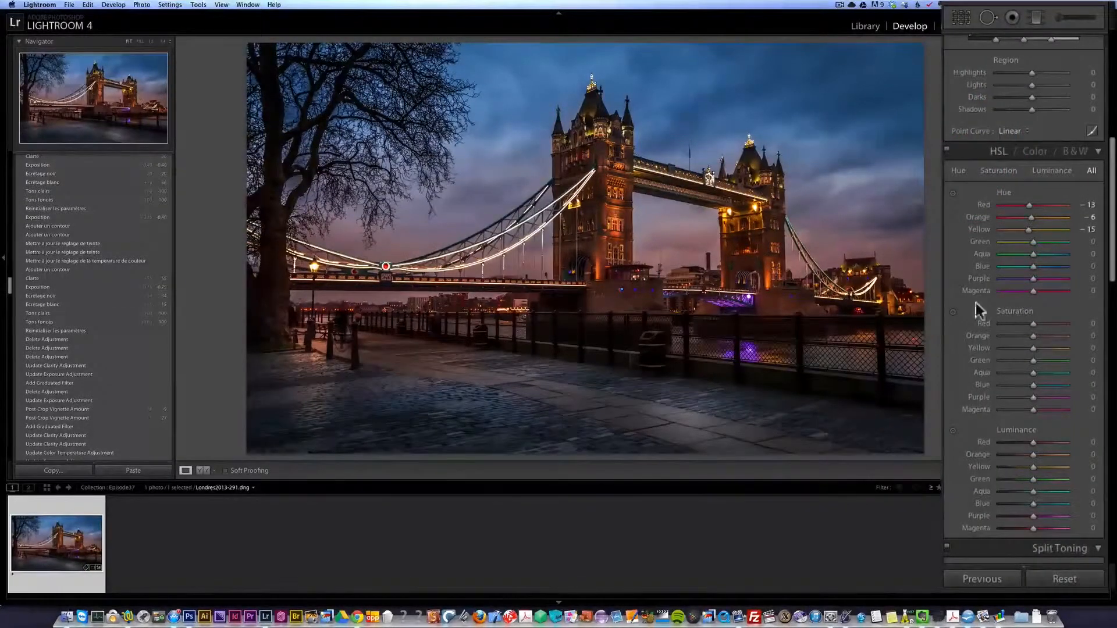
{"action": "left_click_drag", "start_coordinate": [1031, 206], "coordinate": [1018, 206]}
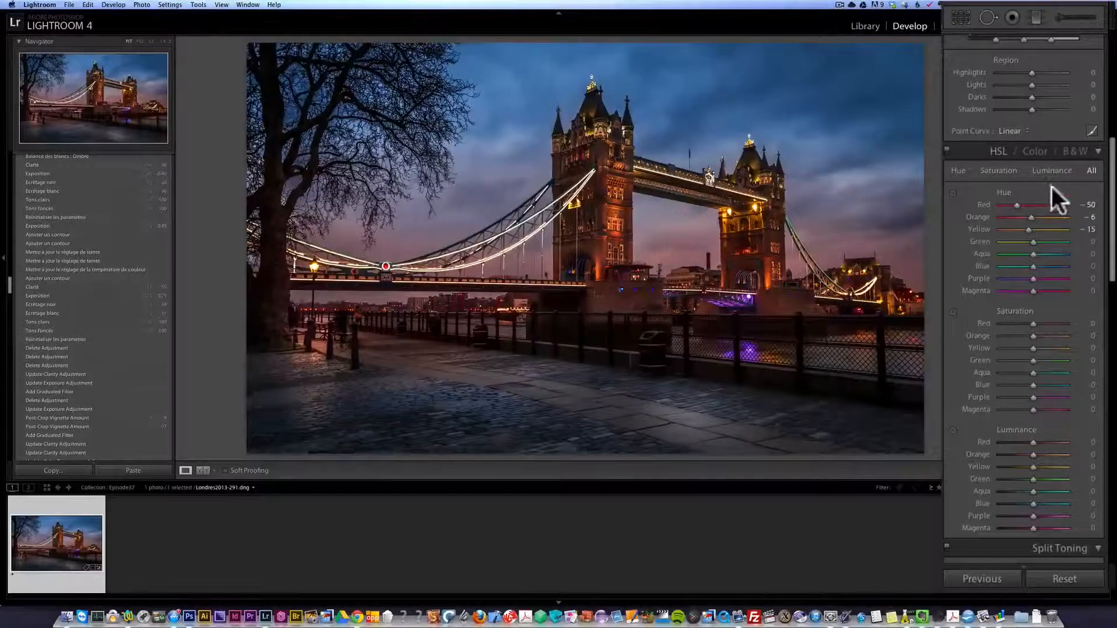
{"action": "left_click_drag", "start_coordinate": [1018, 205], "coordinate": [1025, 205]}
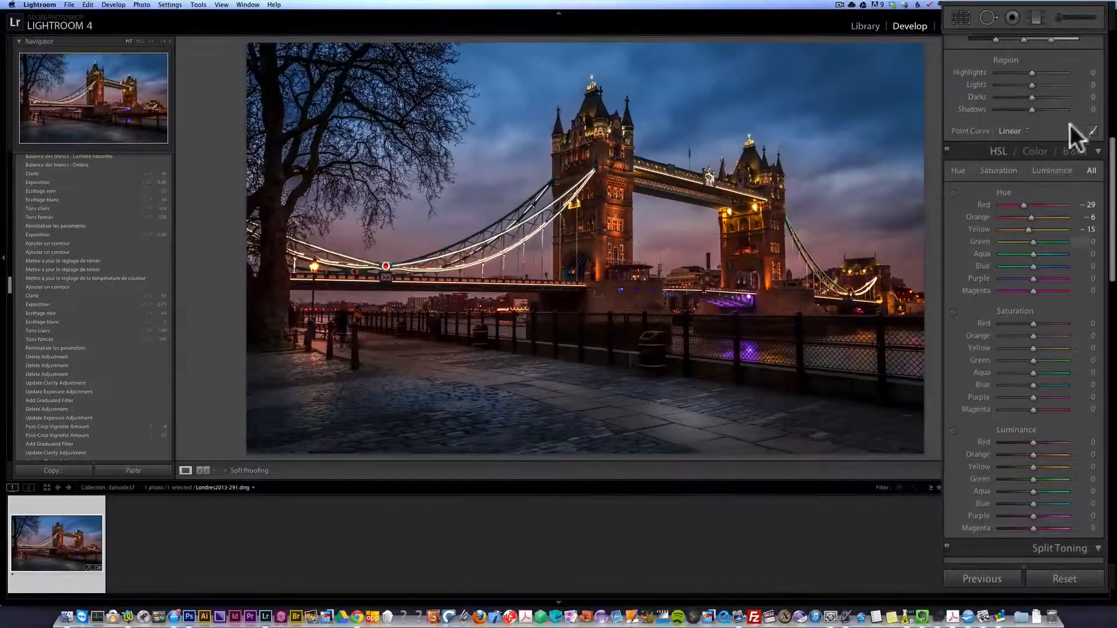
- Look through the podcast episode collections in the Library module
{"action": "scroll", "coordinate": [1070, 125], "scroll_direction": "up", "scroll_amount": 10}
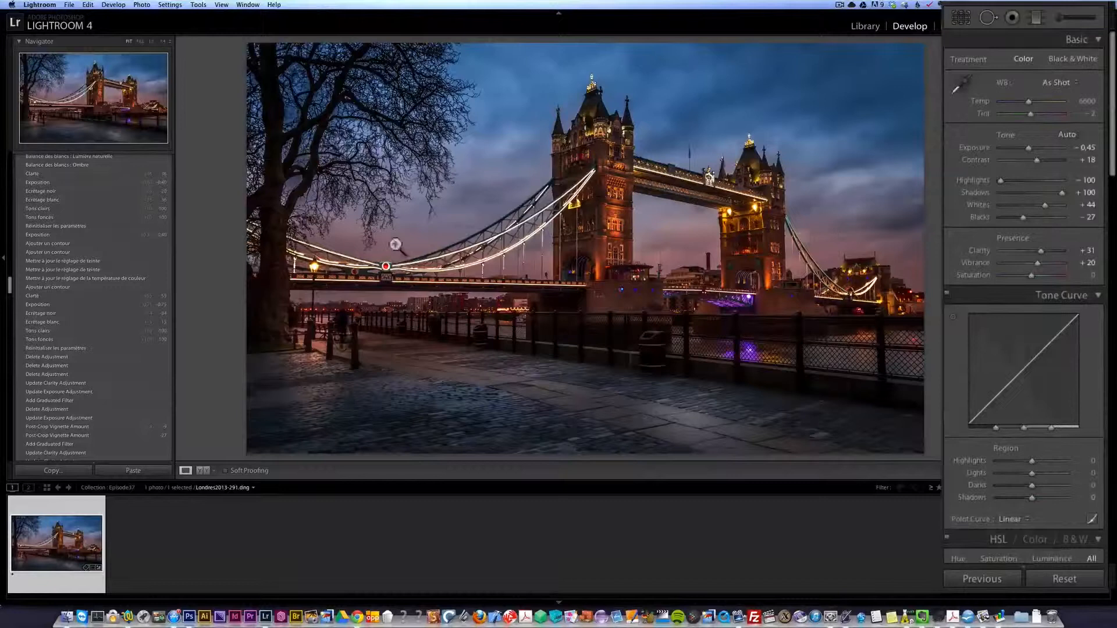
{"action": "left_click", "coordinate": [866, 26]}
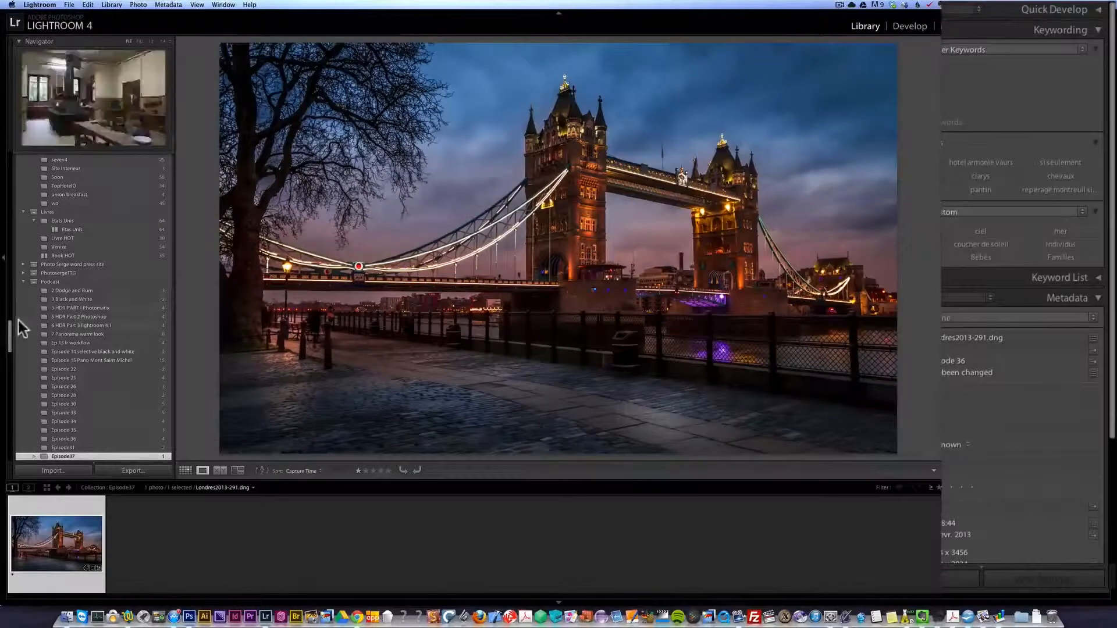
{"action": "left_click_drag", "start_coordinate": [13, 335], "coordinate": [9, 355]}
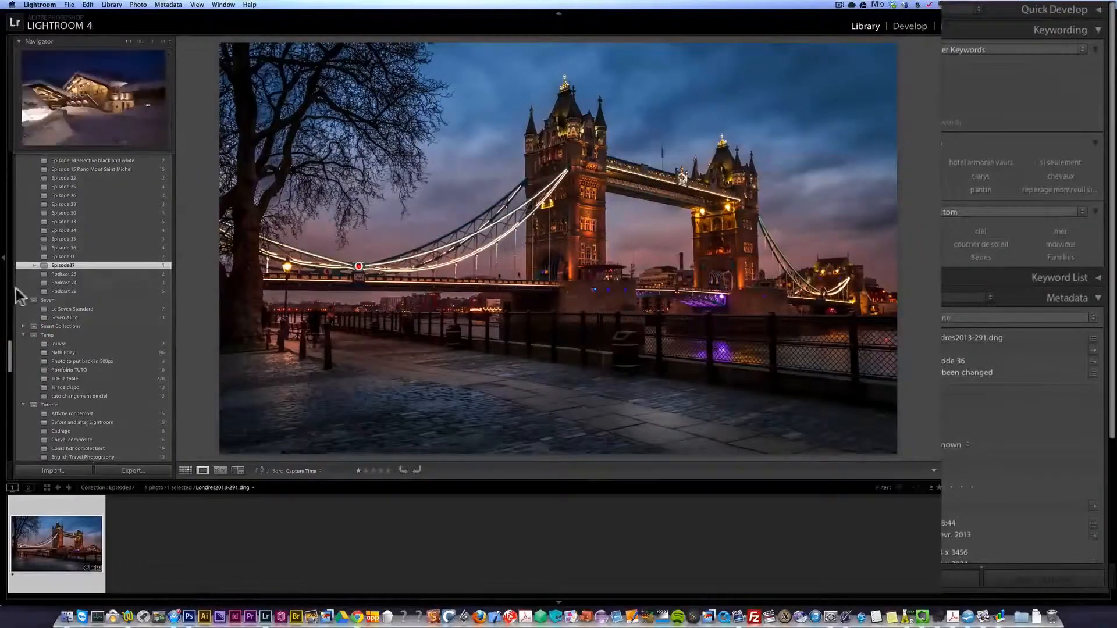
- Return to the Develop module and compare the before and after versions of the photo side by side
{"action": "left_click", "coordinate": [912, 26]}
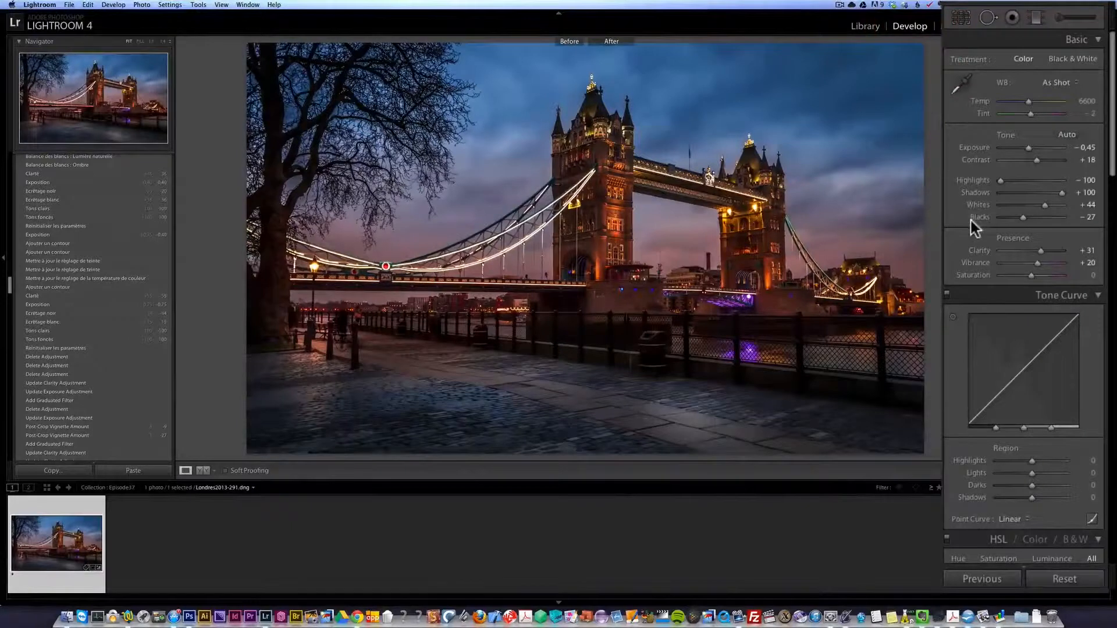
{"action": "key", "text": "y"}
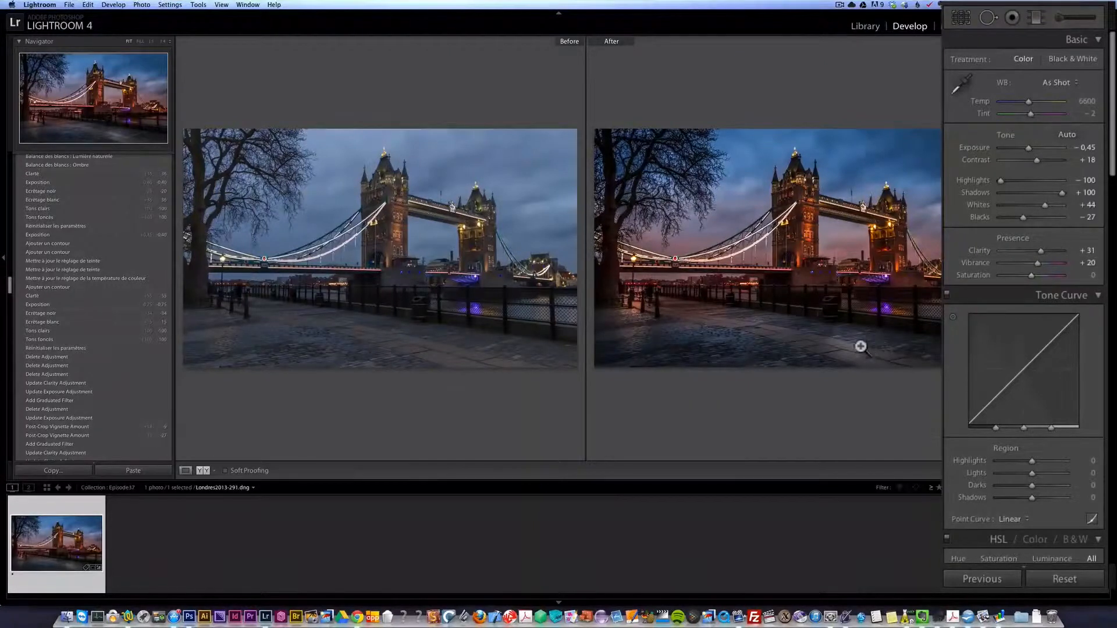
{"action": "key", "text": "y"}
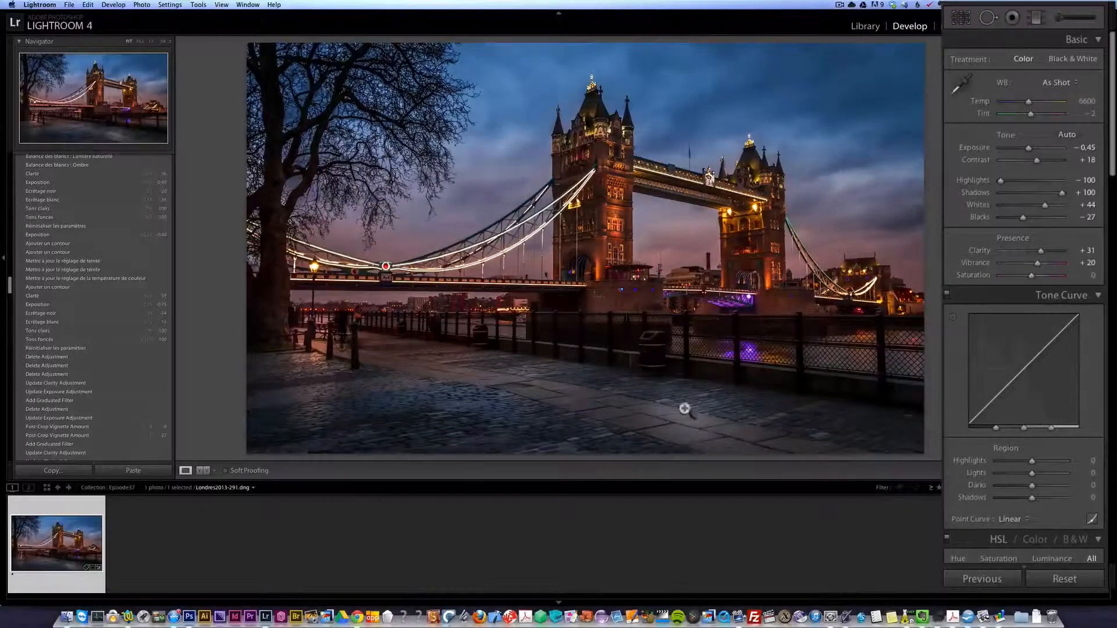
- Set up a new Adjustment Brush with its effect sliders reset to zero and Exposure at 0.52
{"action": "left_click", "coordinate": [1061, 19]}
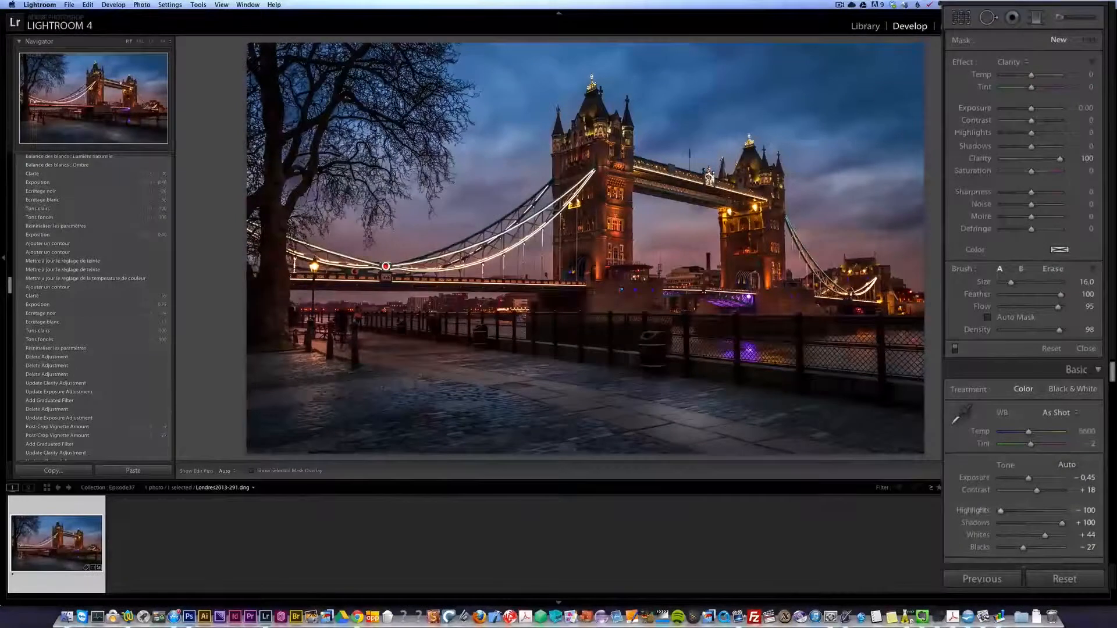
{"action": "key", "text": "alt"}
{"action": "left_click", "coordinate": [962, 63], "text": "alt"}
{"action": "left_click", "coordinate": [1032, 108]}
{"action": "left_click_drag", "start_coordinate": [1032, 107], "coordinate": [1034, 107]}
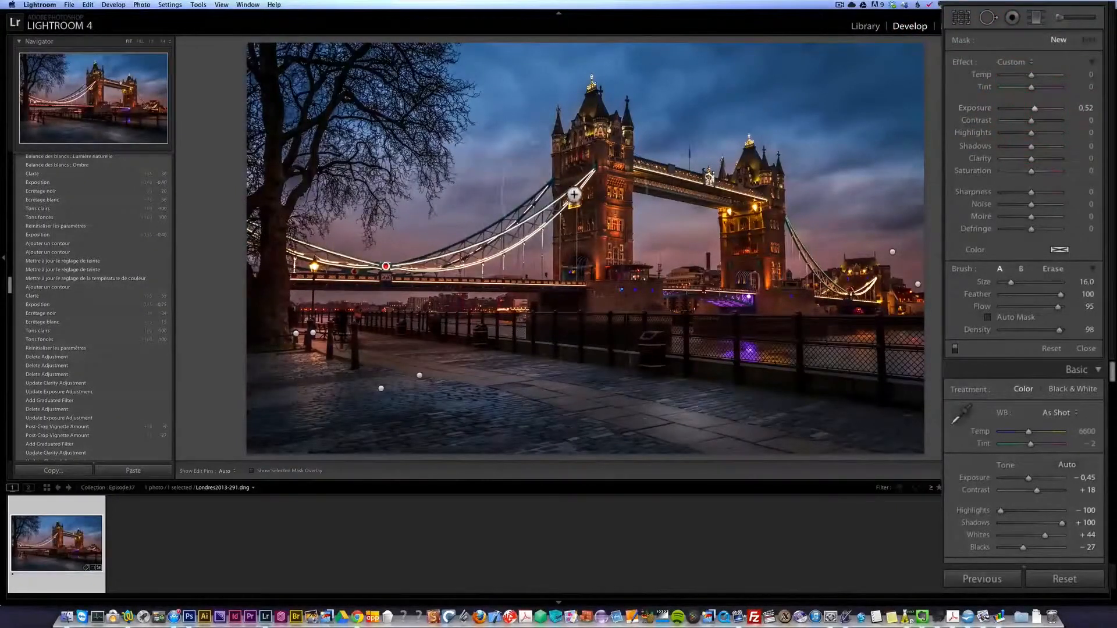
- Paint the brightening brush over both bridge towers and the lit buildings at the bridge's far right end
{"action": "left_click_drag", "start_coordinate": [587, 153], "coordinate": [614, 167]}
{"action": "left_click_drag", "start_coordinate": [741, 198], "coordinate": [755, 202]}
{"action": "left_click_drag", "start_coordinate": [862, 288], "coordinate": [861, 287]}
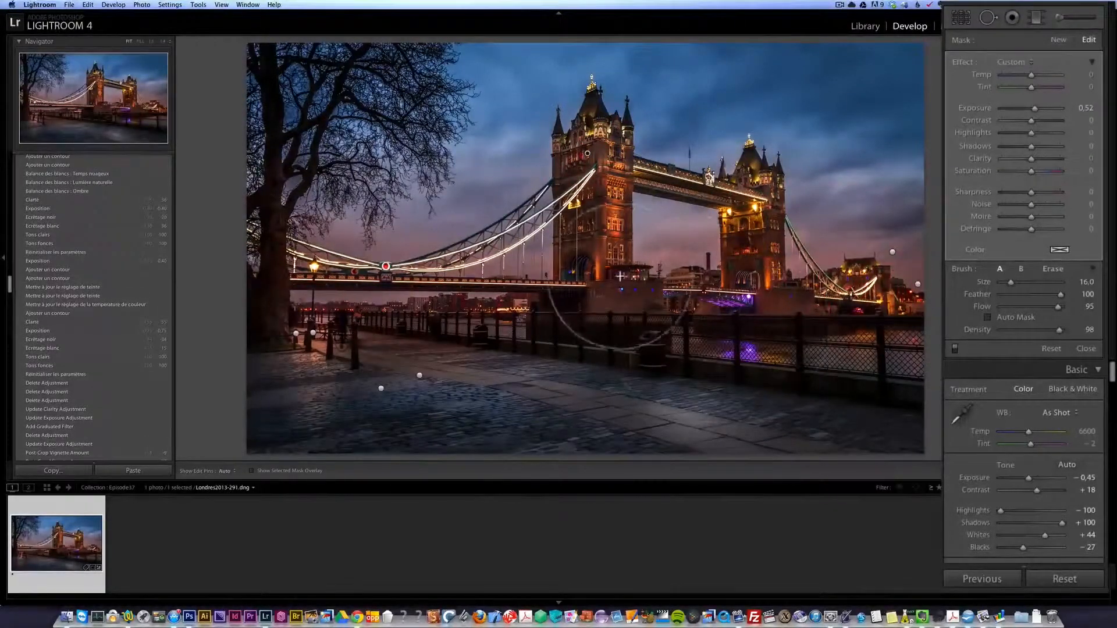
{"action": "left_click", "coordinate": [602, 267]}
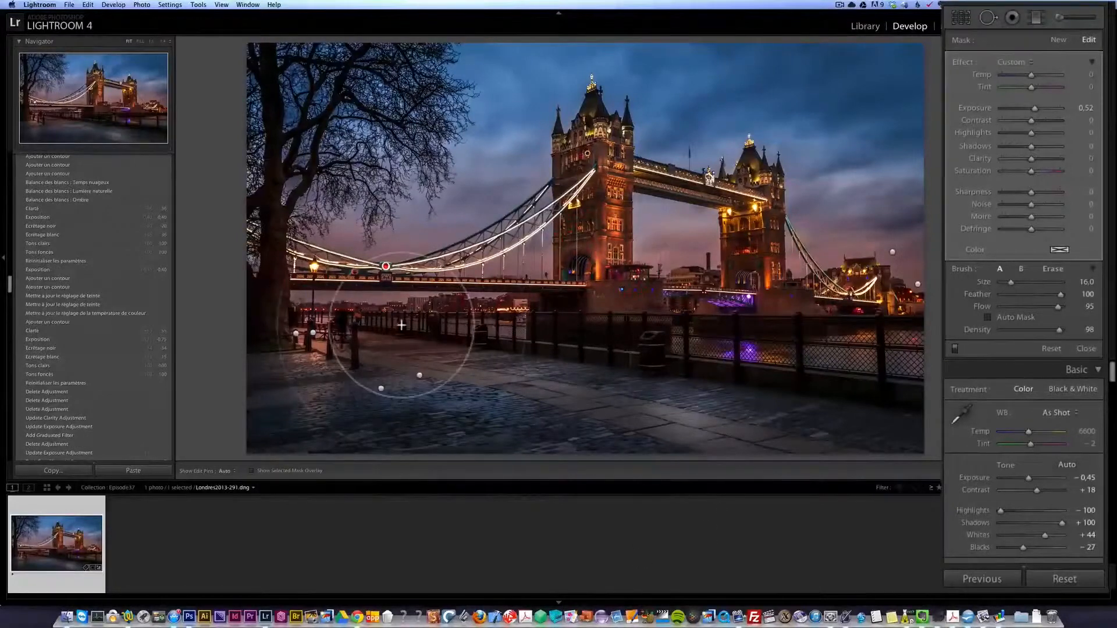
- Brighten the tree, then the riverside fence with the brush size at 10.0, and close the brush settings
{"action": "left_click", "coordinate": [277, 281]}
{"action": "left_click", "coordinate": [295, 166]}
{"action": "mouse_move", "coordinate": [345, 97]}
{"action": "left_mouse_down"}
{"action": "mouse_move", "coordinate": [393, 103]}
{"action": "mouse_move", "coordinate": [410, 120]}
{"action": "mouse_move", "coordinate": [315, 70]}
{"action": "mouse_move", "coordinate": [272, 90]}
{"action": "mouse_move", "coordinate": [280, 125]}
{"action": "left_mouse_up"}
{"action": "scroll", "coordinate": [381, 312], "scroll_direction": "down", "scroll_amount": 6}
{"action": "mouse_move", "coordinate": [363, 319]}
{"action": "left_mouse_down"}
{"action": "mouse_move", "coordinate": [534, 326]}
{"action": "mouse_move", "coordinate": [379, 324]}
{"action": "left_mouse_up"}
{"action": "left_click_drag", "start_coordinate": [607, 319], "coordinate": [633, 322]}
{"action": "mouse_move", "coordinate": [741, 323]}
{"action": "left_mouse_down"}
{"action": "mouse_move", "coordinate": [860, 309]}
{"action": "mouse_move", "coordinate": [933, 316]}
{"action": "left_mouse_up"}
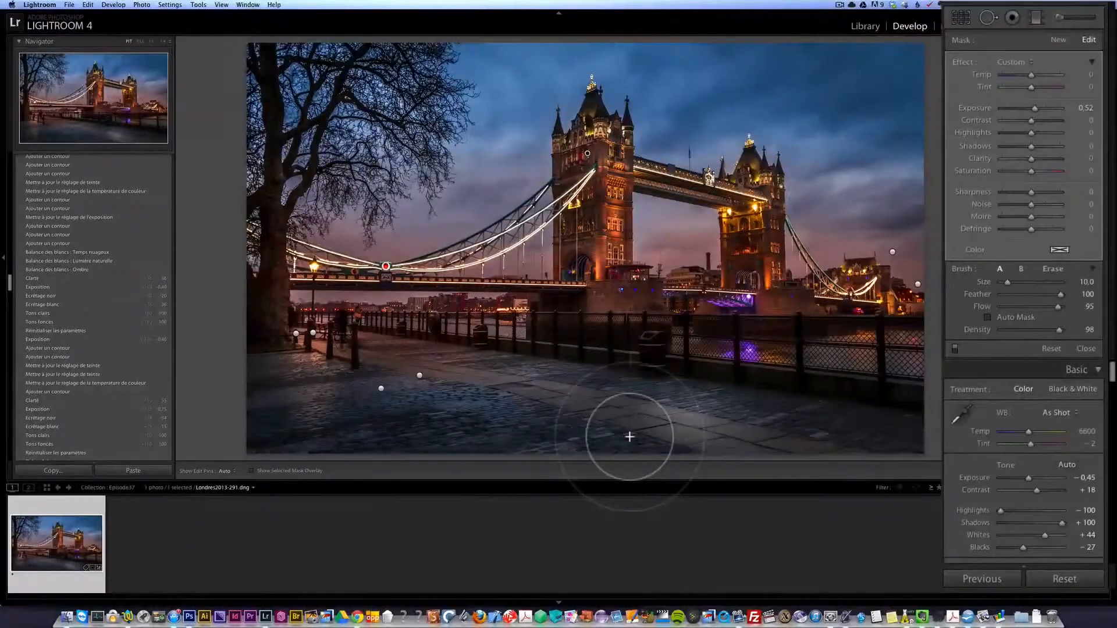
{"action": "left_click", "coordinate": [1079, 349]}
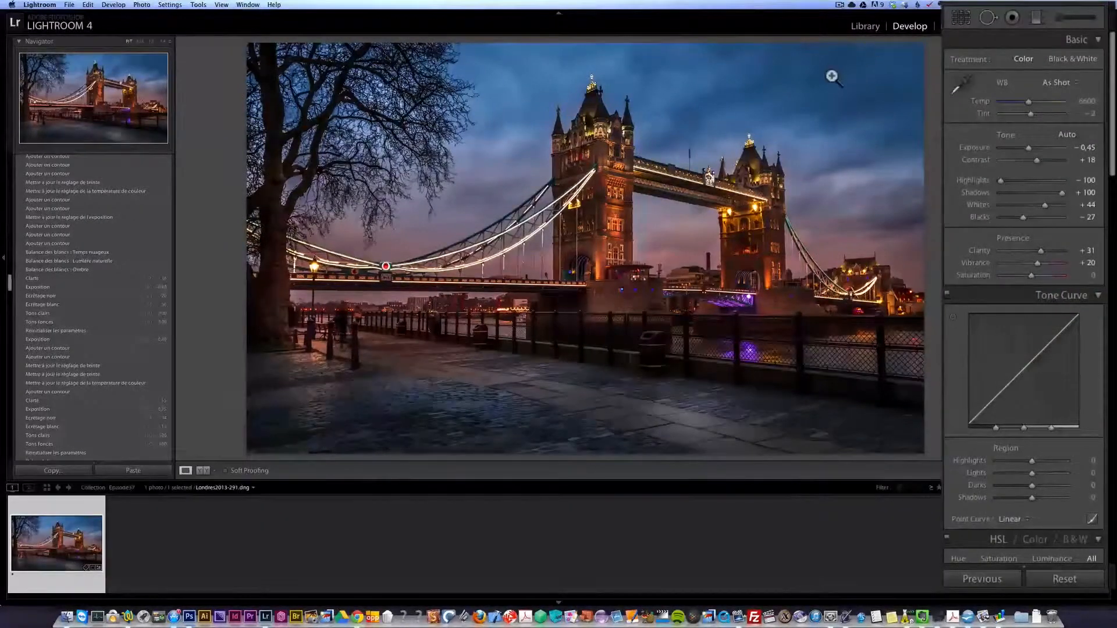
- Compare the finished photo with its original version in the side-by-side Before/After view
{"action": "key", "text": "y"}
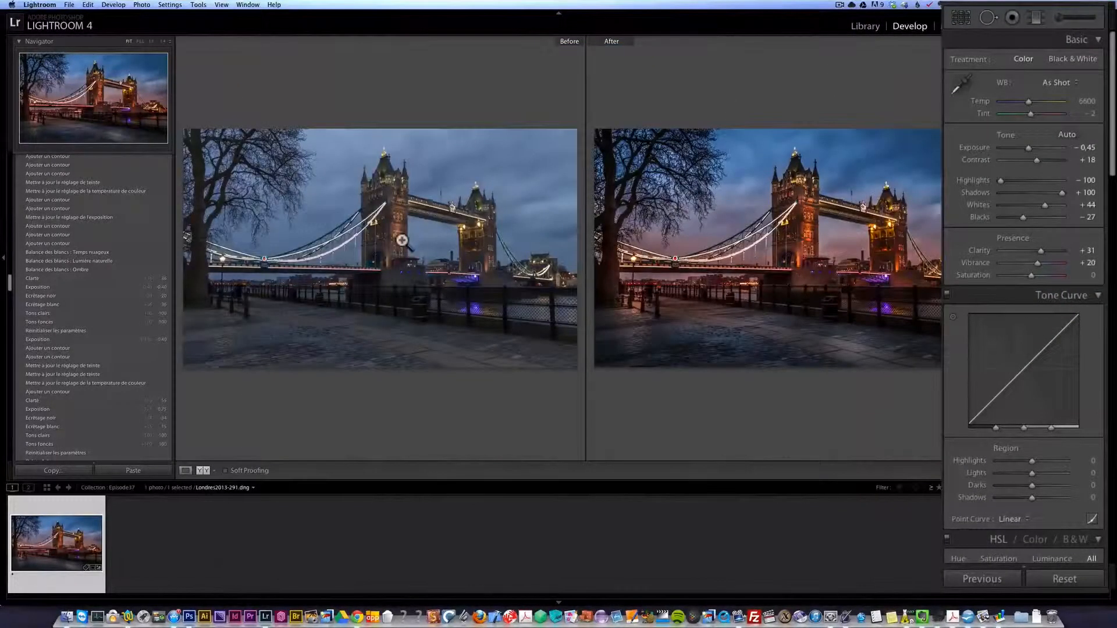
{"action": "key", "text": "y"}
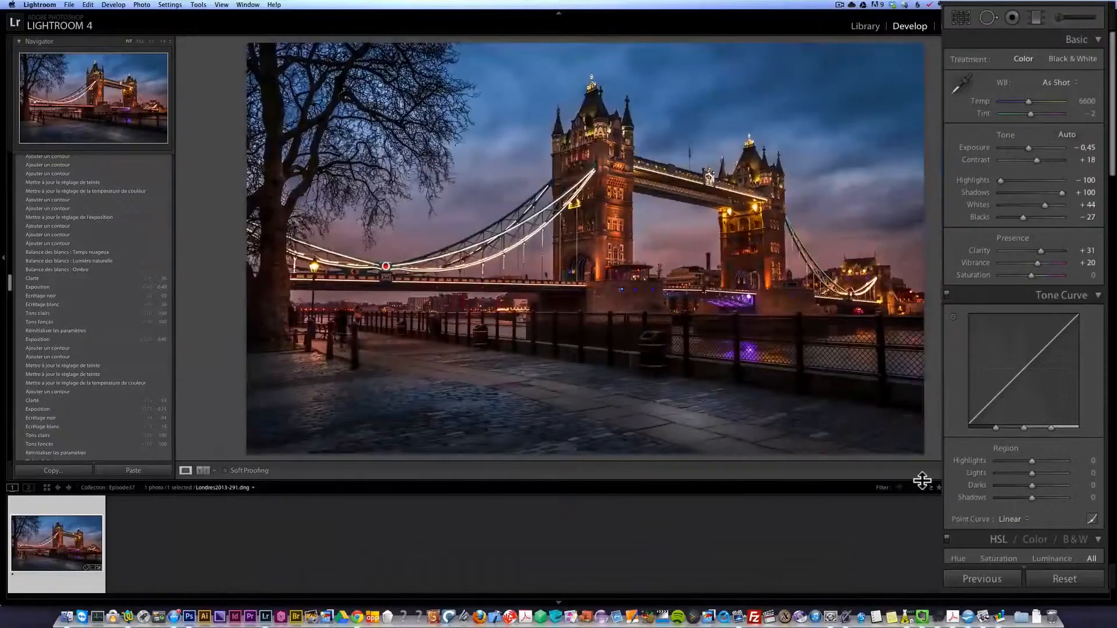
{"action": "key", "text": "y"}
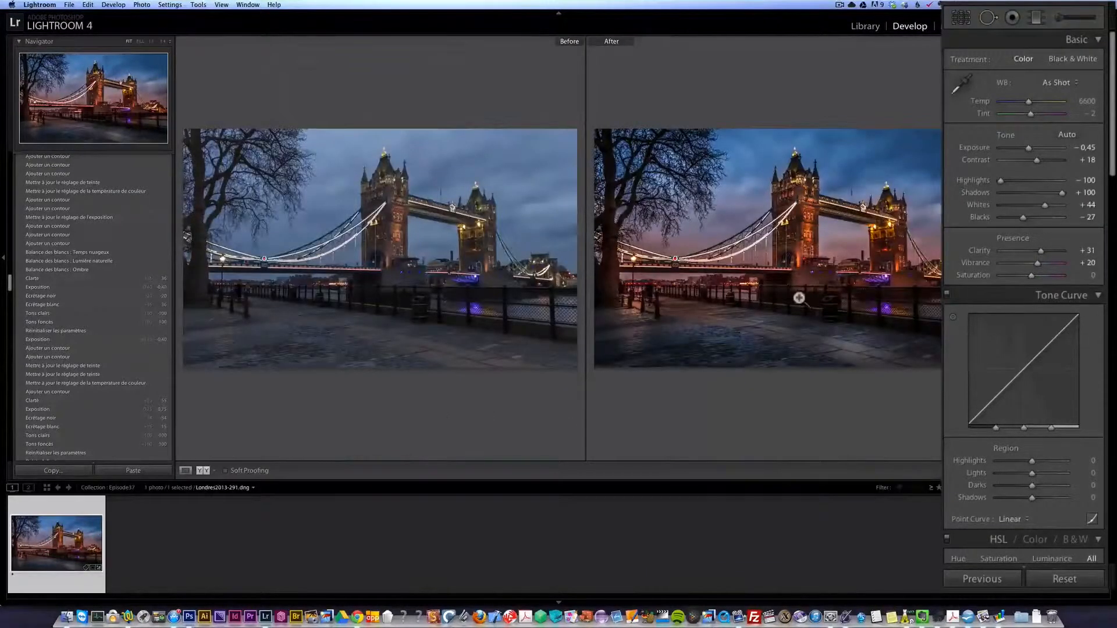
{"action": "key", "text": "y"}
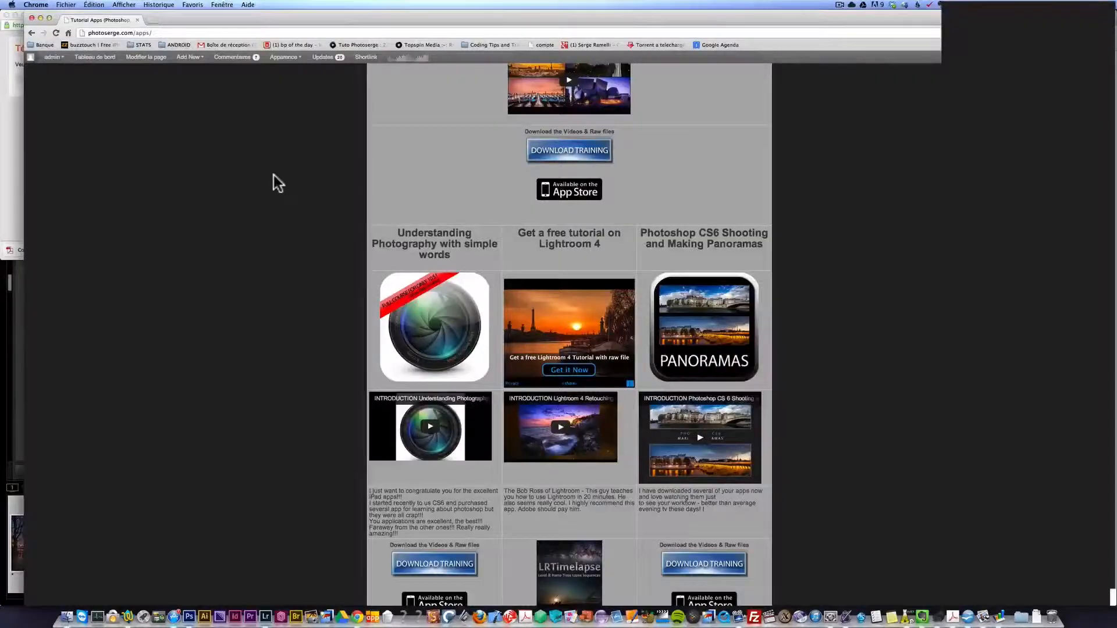
- Look through the discounted training packages and tutorial apps on the photoserge.com/apps page in Chrome
{"action": "scroll", "coordinate": [278, 211], "scroll_direction": "up", "scroll_amount": 11}
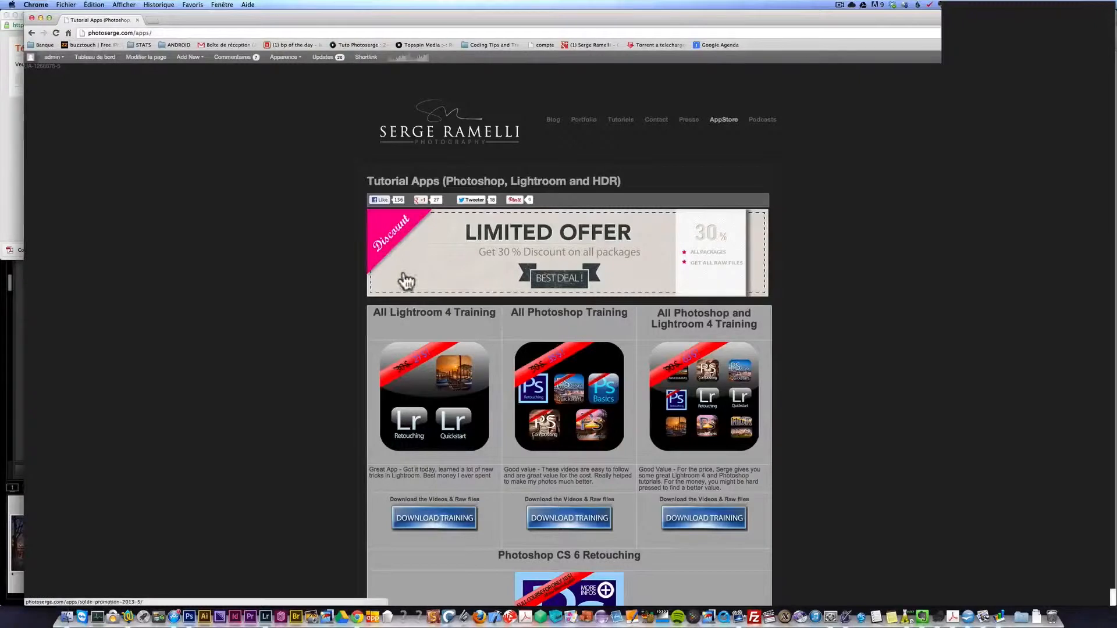
{"action": "scroll", "coordinate": [669, 327], "scroll_direction": "down", "scroll_amount": 3}
{"action": "scroll", "coordinate": [669, 328], "scroll_direction": "down", "scroll_amount": 2}
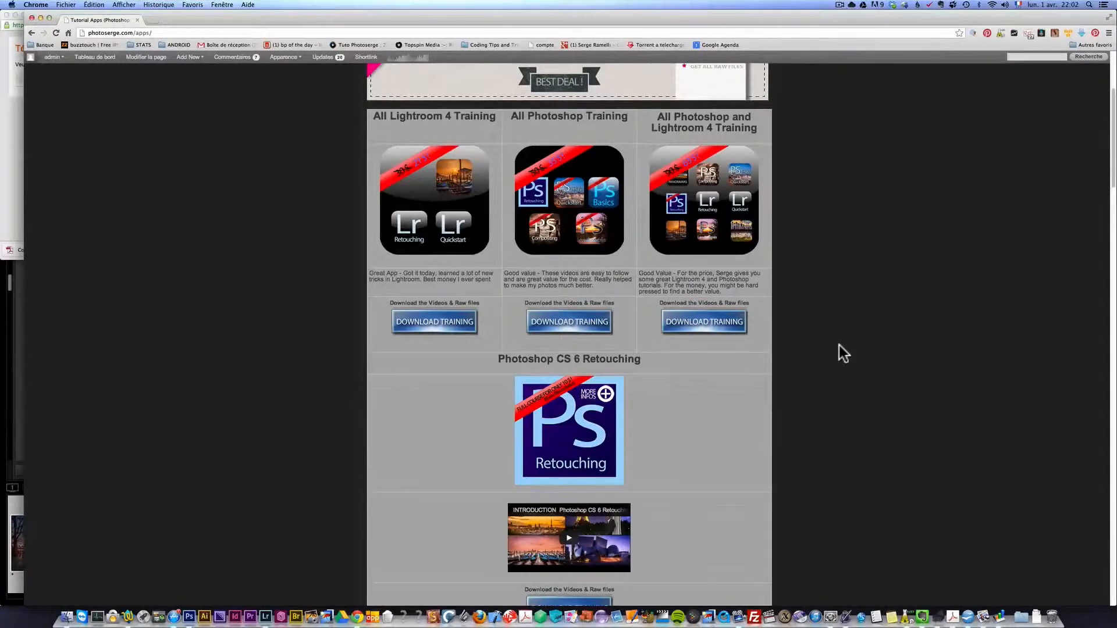
{"action": "scroll", "coordinate": [839, 344], "scroll_direction": "down", "scroll_amount": 6}
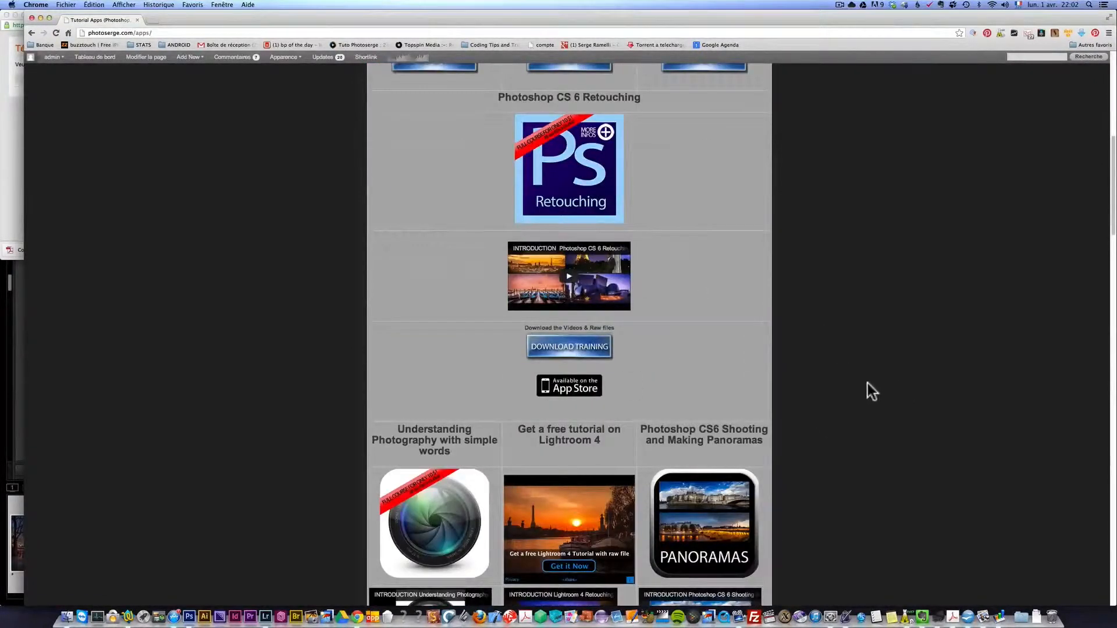
{"action": "scroll", "coordinate": [867, 384], "scroll_direction": "down", "scroll_amount": 4}
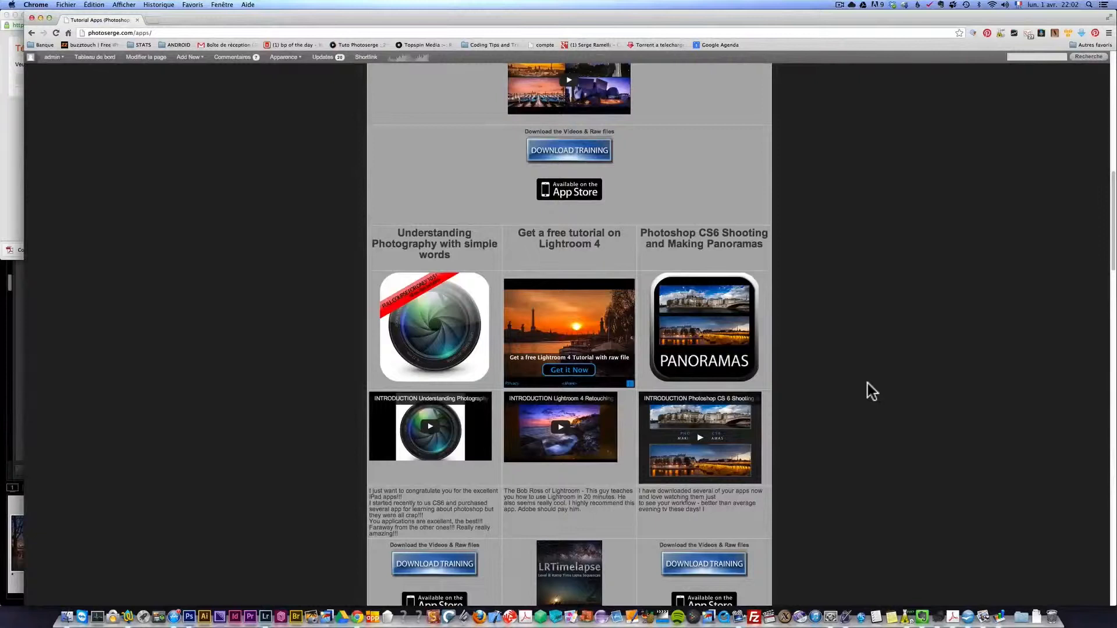
{"action": "scroll", "coordinate": [866, 378], "scroll_direction": "down", "scroll_amount": 4}
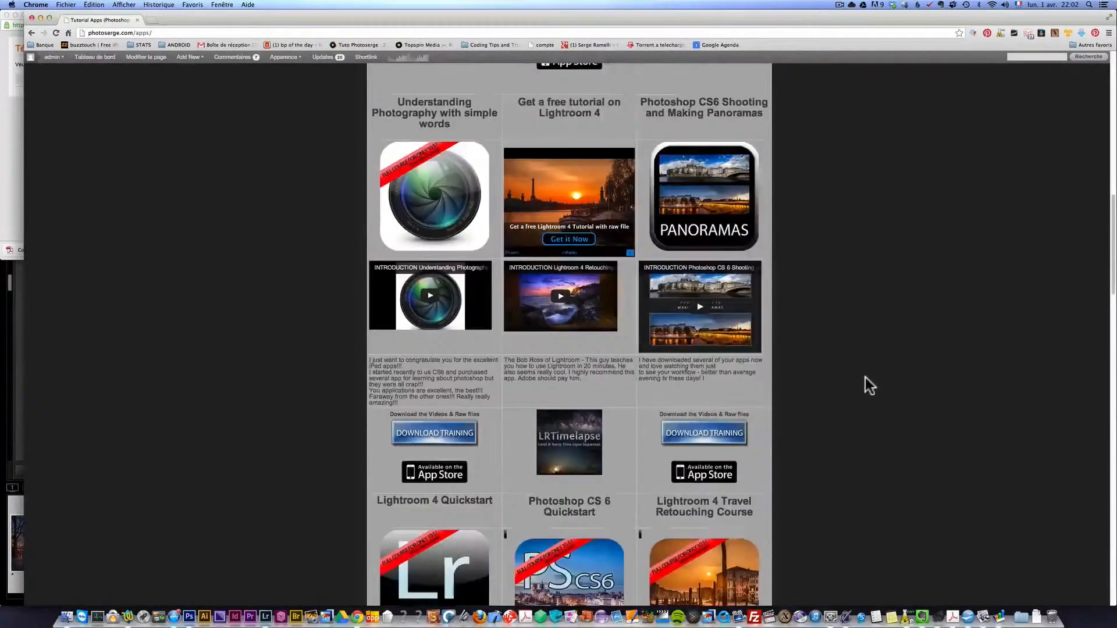
- Open the Lightroom 4 retouching course from the tutorial apps page and look through its videos summary and before/after examples
{"action": "scroll", "coordinate": [865, 378], "scroll_direction": "down", "scroll_amount": 5}
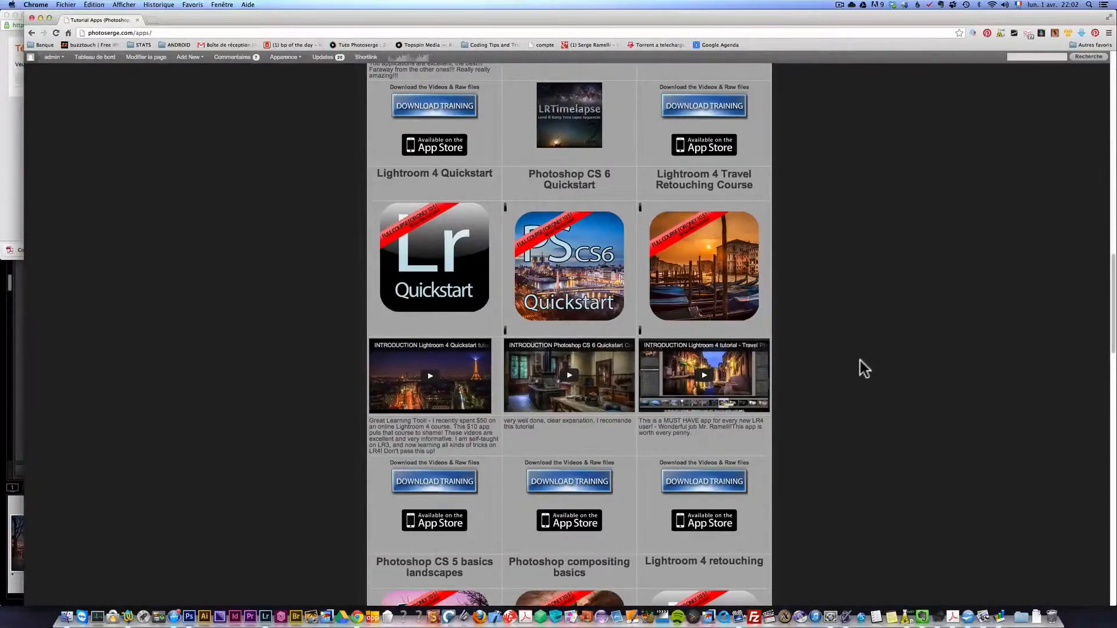
{"action": "scroll", "coordinate": [853, 357], "scroll_direction": "down", "scroll_amount": 4}
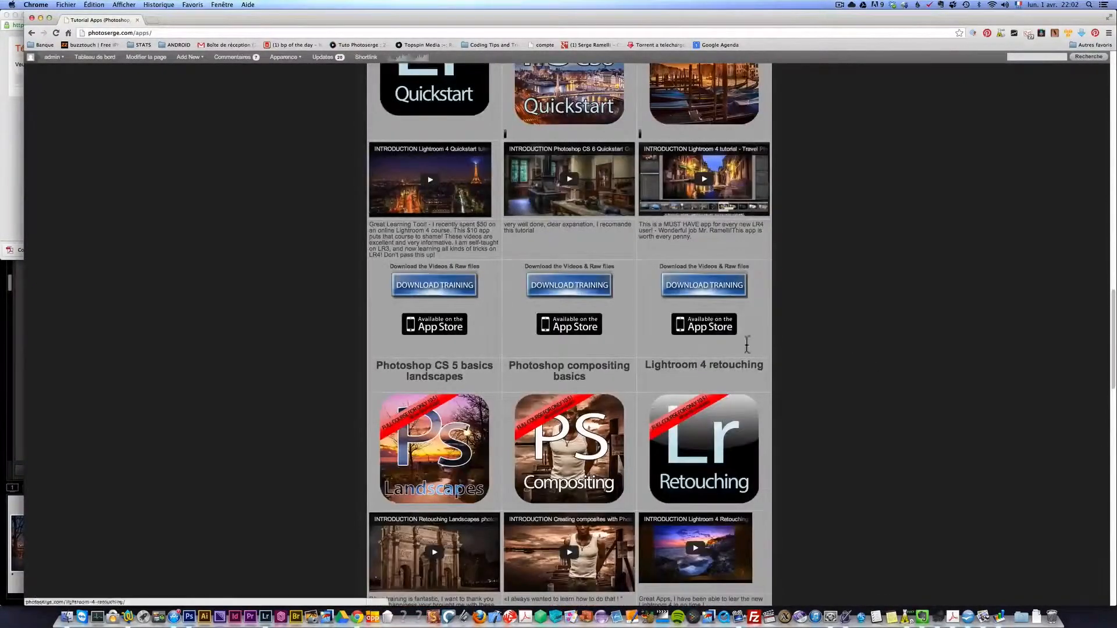
{"action": "scroll", "coordinate": [853, 357], "scroll_direction": "down", "scroll_amount": 3}
{"action": "left_click", "coordinate": [690, 319]}
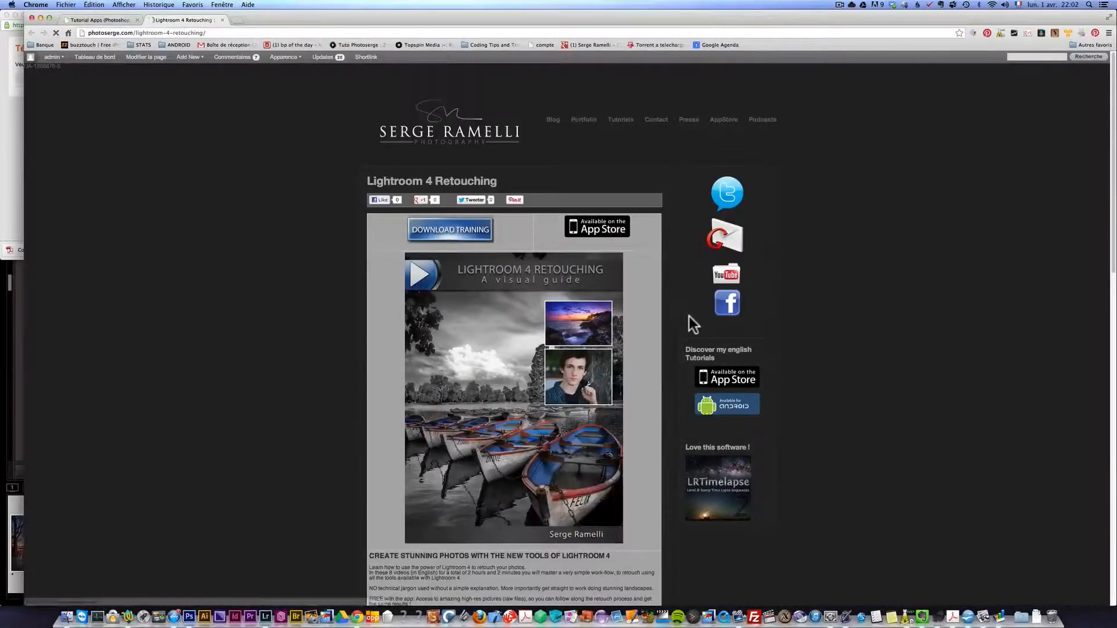
{"action": "scroll", "coordinate": [497, 216], "scroll_direction": "down", "scroll_amount": 7}
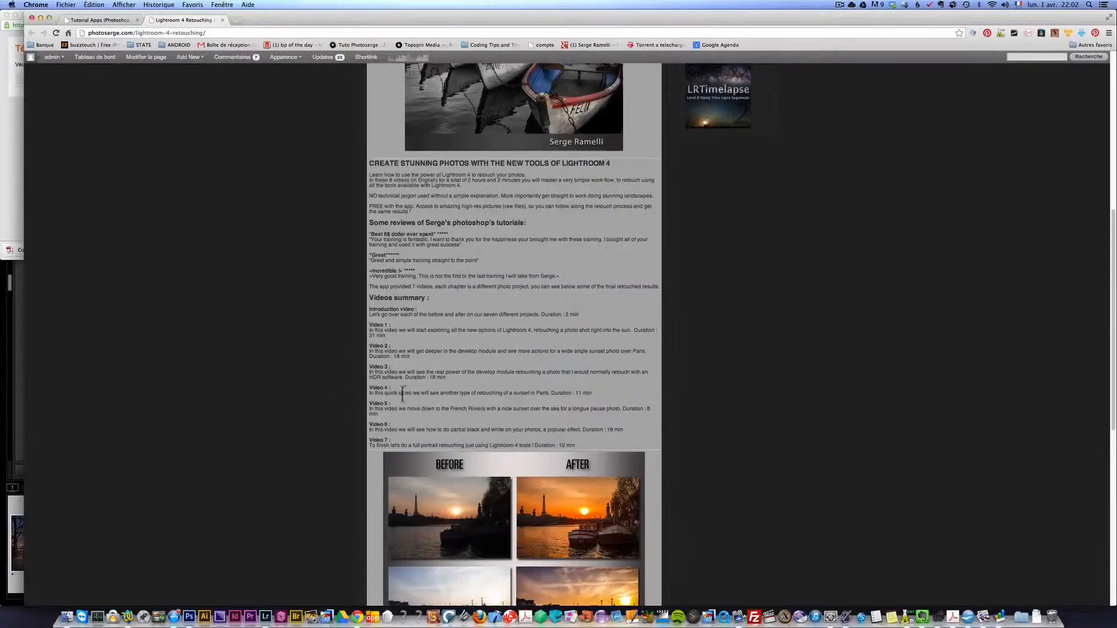
{"action": "scroll", "coordinate": [505, 392], "scroll_direction": "down", "scroll_amount": 7}
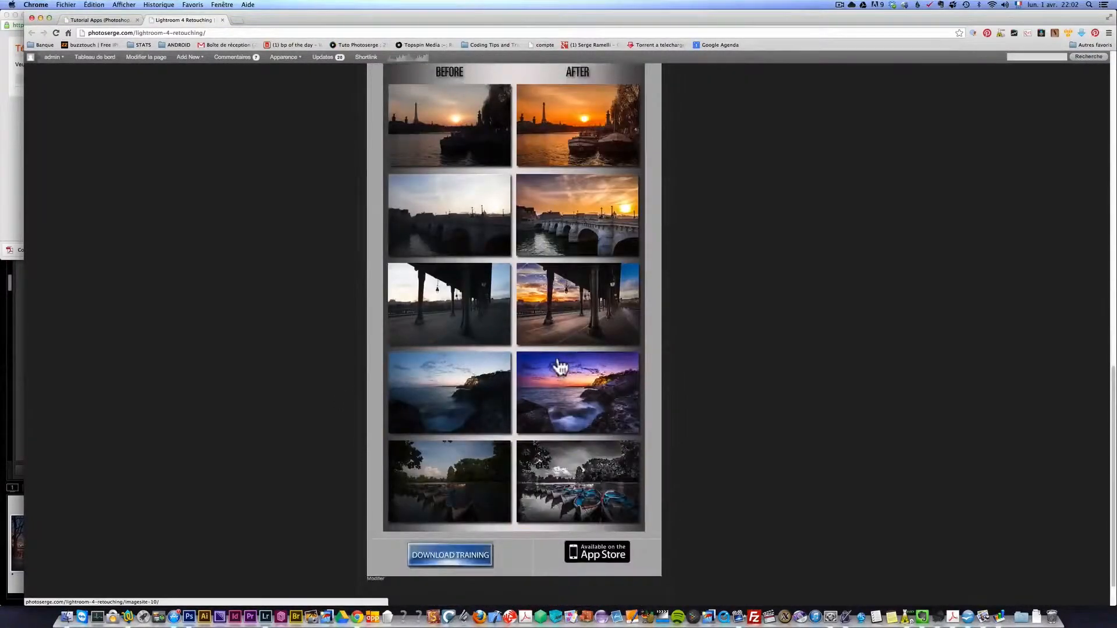
{"action": "scroll", "coordinate": [586, 399], "scroll_direction": "up", "scroll_amount": 7}
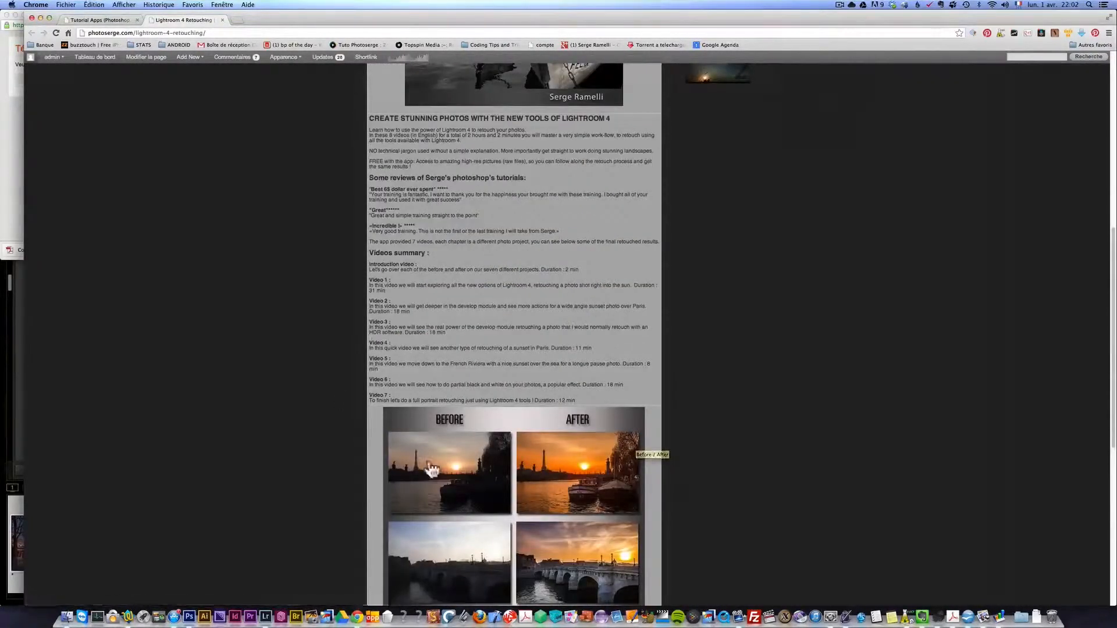
{"action": "scroll", "coordinate": [635, 294], "scroll_direction": "down", "scroll_amount": 5}
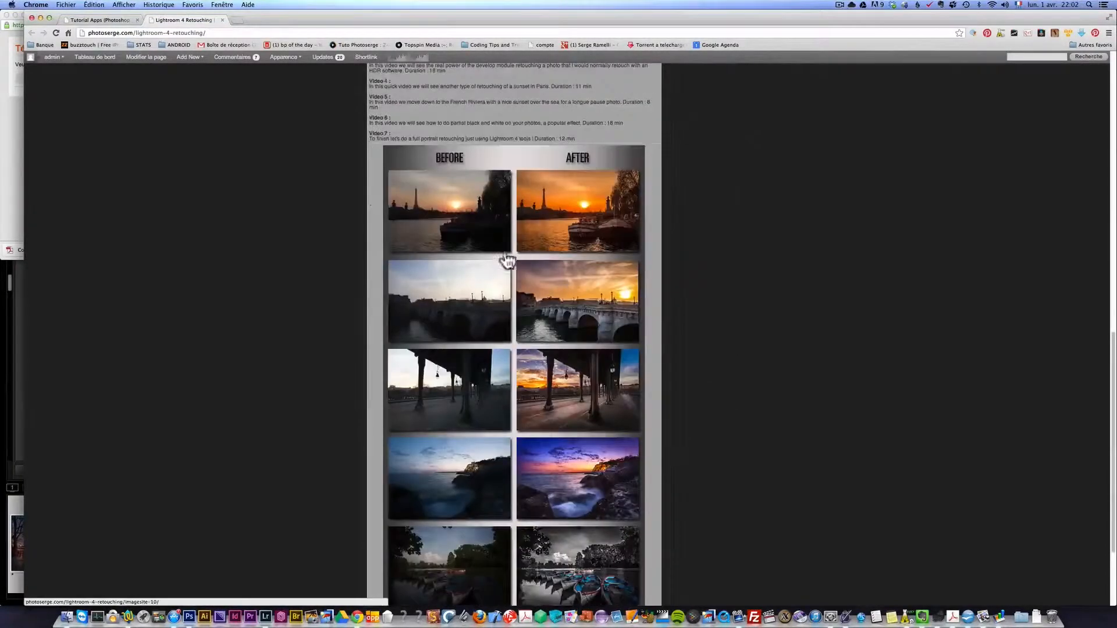
{"action": "scroll", "coordinate": [717, 346], "scroll_direction": "up", "scroll_amount": 5}
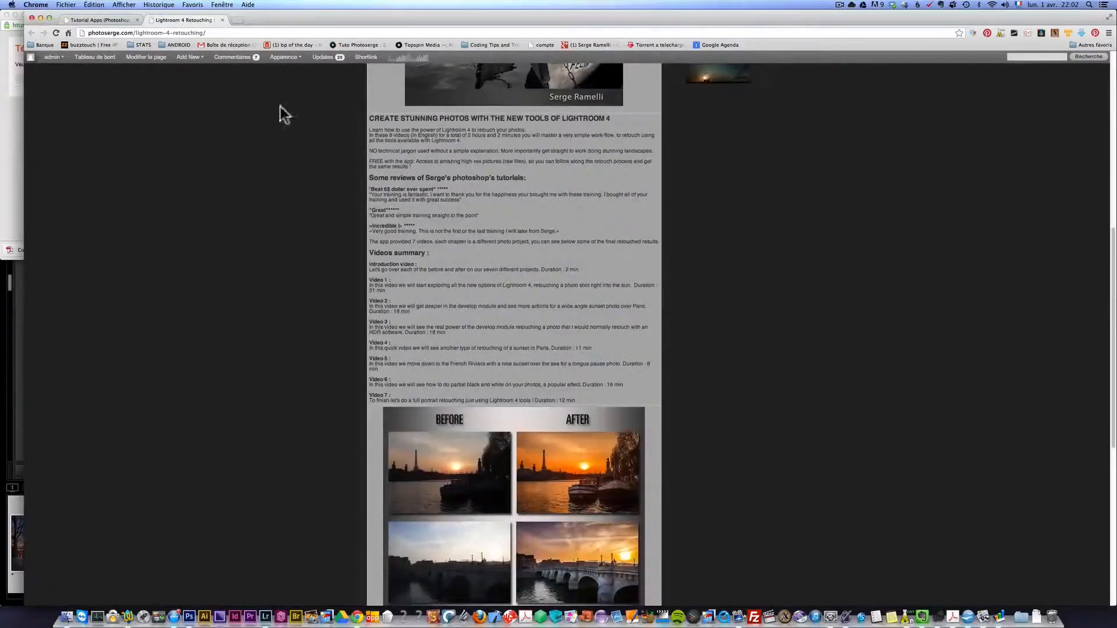
- Open the Photoshop CS 5 basics landscapes course from the tutorial apps page and review its chapters summary and before/after samples
{"action": "left_click", "coordinate": [105, 18]}
{"action": "scroll", "coordinate": [661, 287], "scroll_direction": "down", "scroll_amount": 7}
{"action": "scroll", "coordinate": [800, 277], "scroll_direction": "up", "scroll_amount": 8}
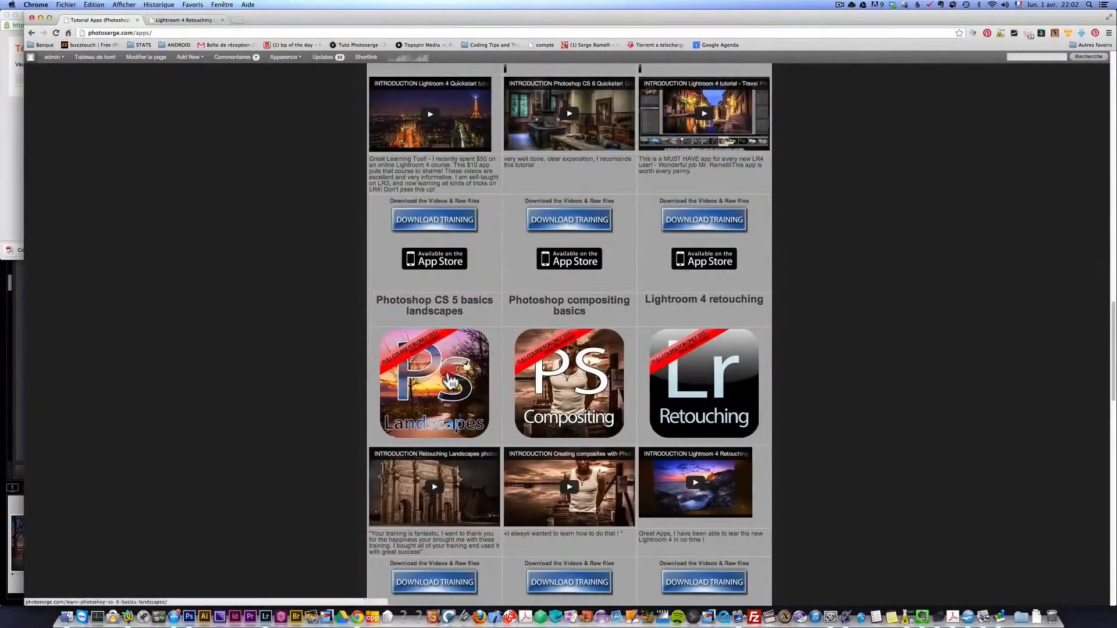
{"action": "left_click", "coordinate": [446, 369]}
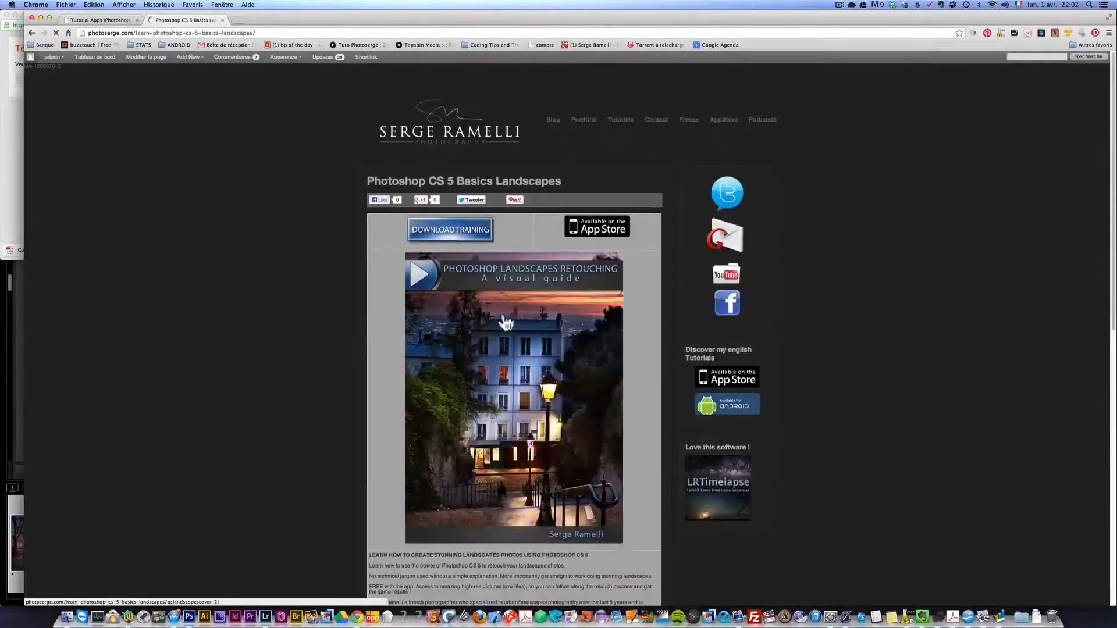
{"action": "scroll", "coordinate": [553, 331], "scroll_direction": "down", "scroll_amount": 10}
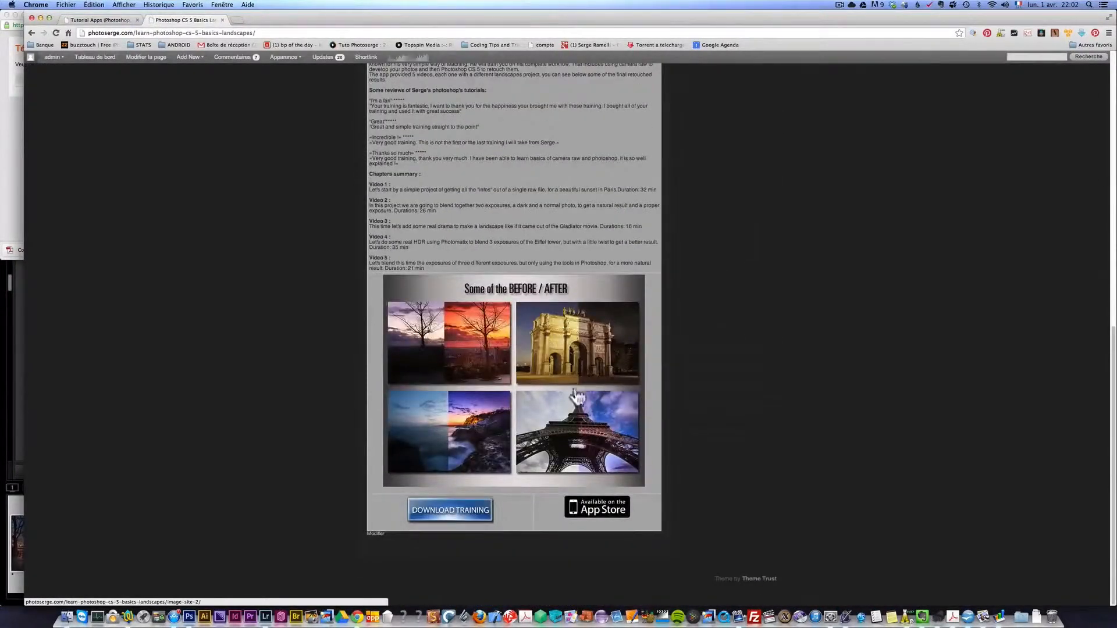
{"action": "scroll", "coordinate": [760, 376], "scroll_direction": "up", "scroll_amount": 7}
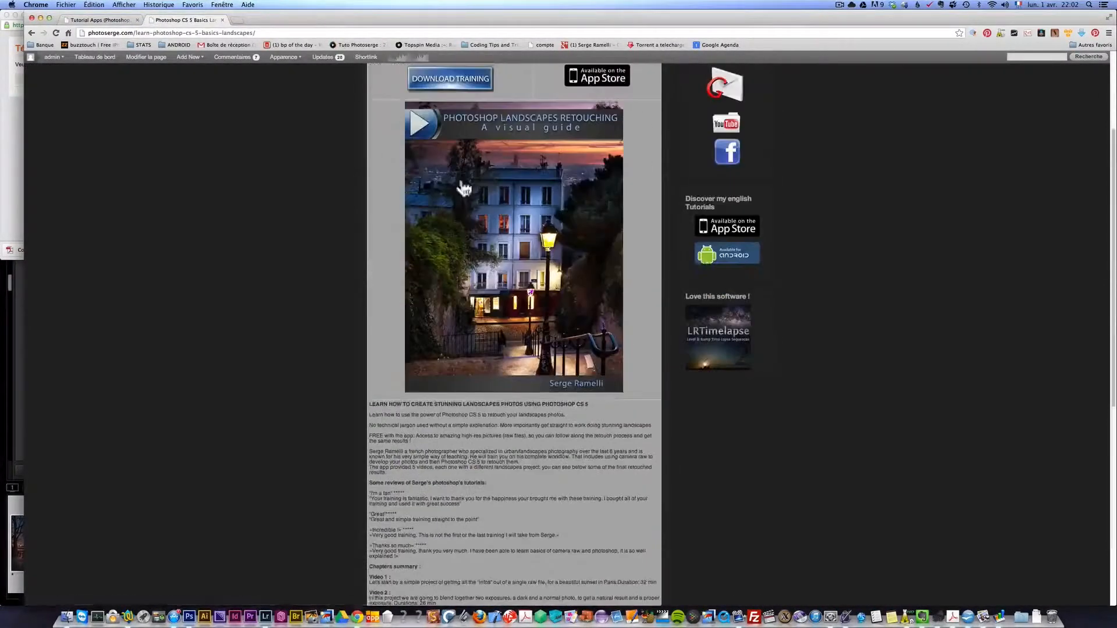
- Go back to the tutorial apps page and view the three discounted All Lightroom 4 and Photoshop training packages
{"action": "left_click", "coordinate": [32, 32]}
{"action": "scroll", "coordinate": [521, 331], "scroll_direction": "up", "scroll_amount": 6}
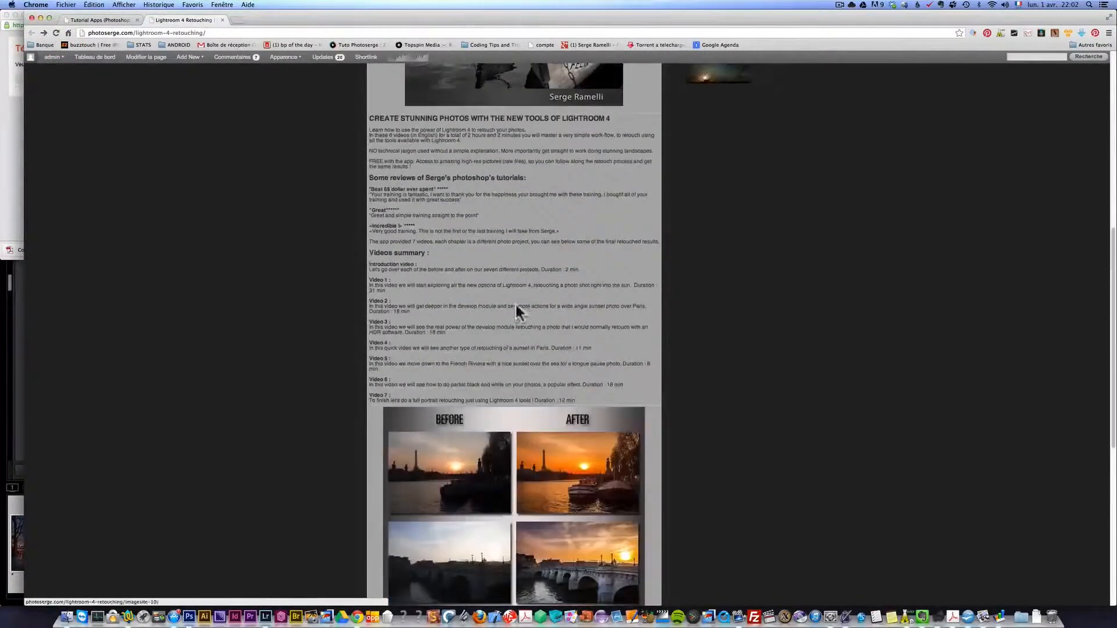
{"action": "left_click", "coordinate": [98, 21]}
{"action": "scroll", "coordinate": [518, 219], "scroll_direction": "up", "scroll_amount": 10}
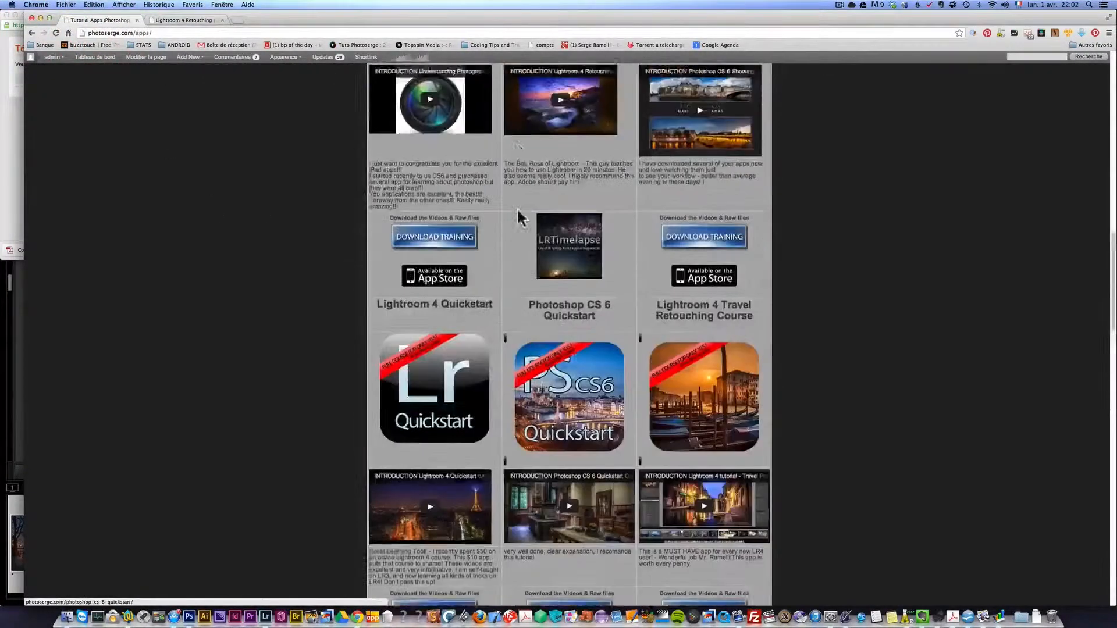
{"action": "scroll", "coordinate": [782, 211], "scroll_direction": "up", "scroll_amount": 8}
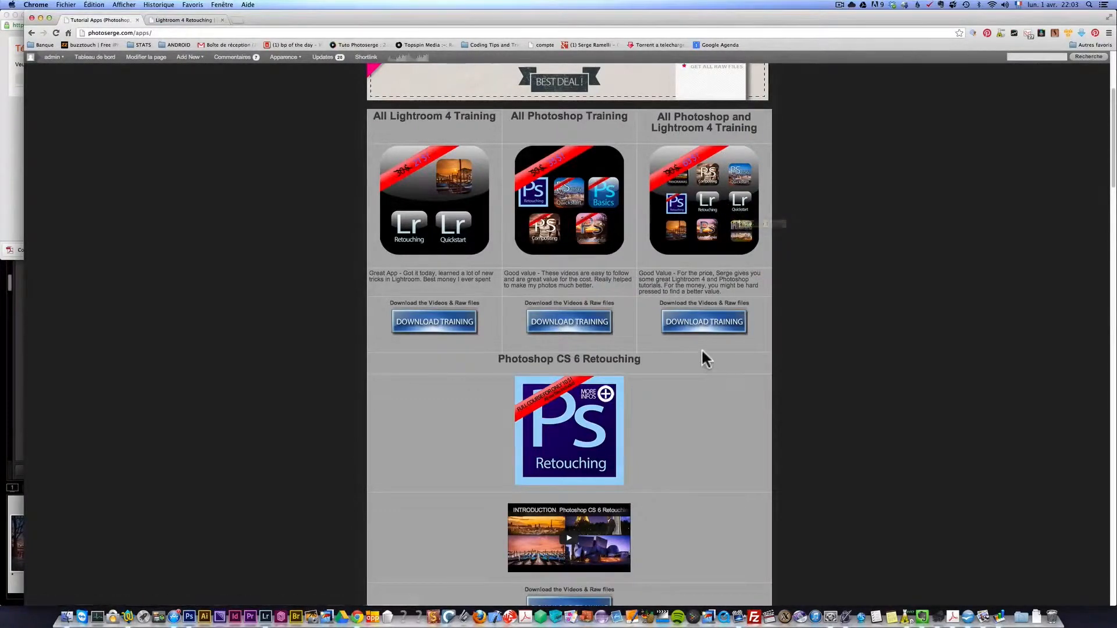
- Open the Photoshop CS6 Shooting and Making Panoramas course and examine its daylight and night light panorama examples
{"action": "scroll", "coordinate": [704, 355], "scroll_direction": "down", "scroll_amount": 5}
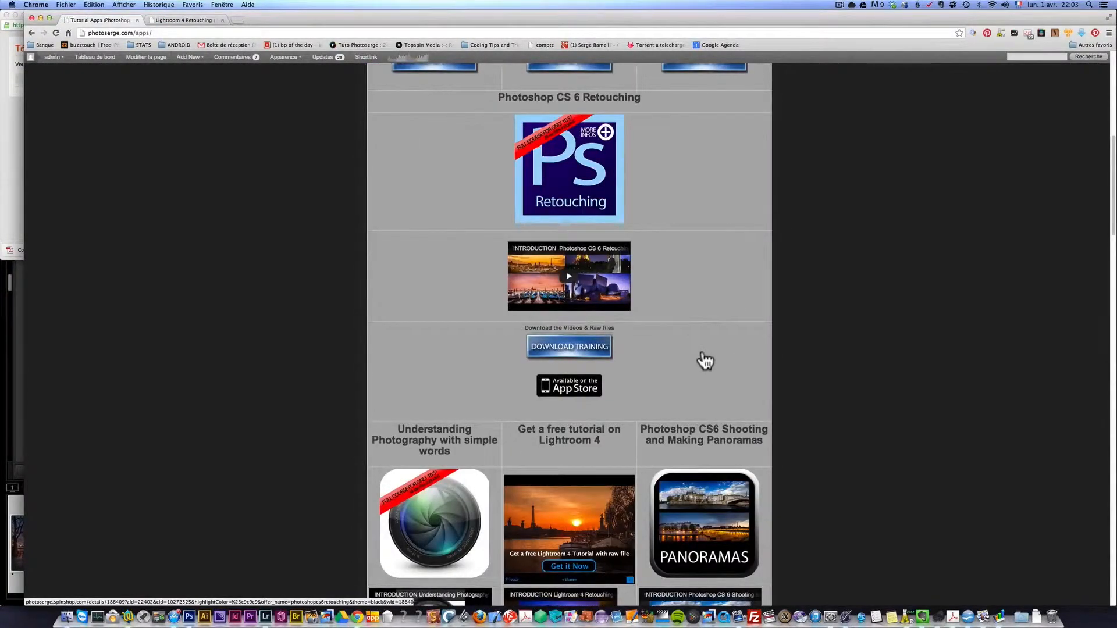
{"action": "scroll", "coordinate": [706, 362], "scroll_direction": "down", "scroll_amount": 5}
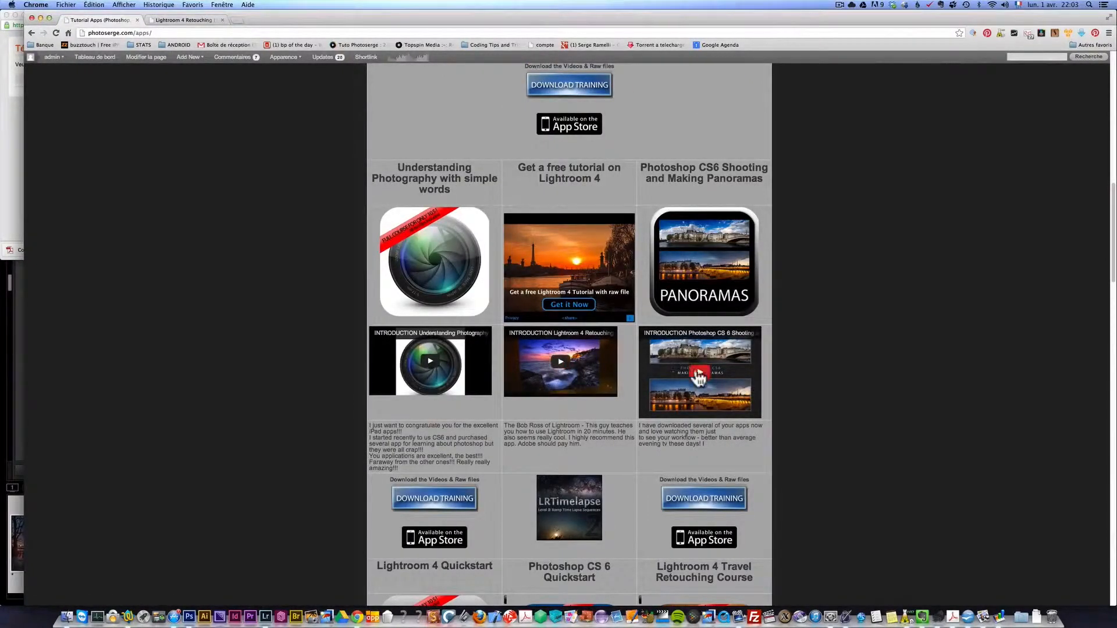
{"action": "scroll", "coordinate": [670, 375], "scroll_direction": "up", "scroll_amount": 3}
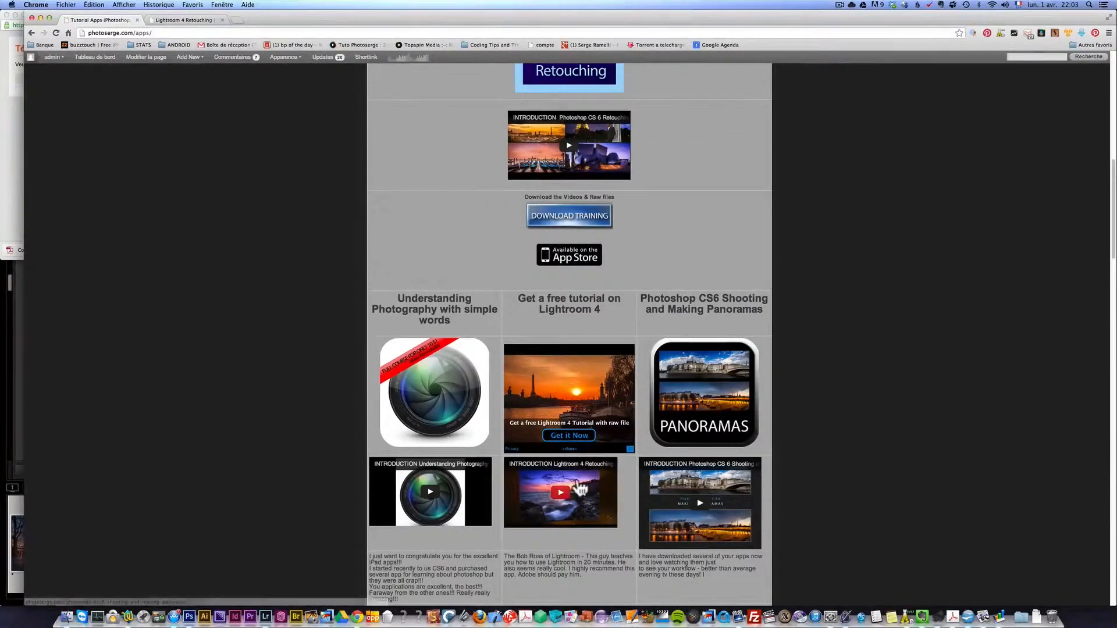
{"action": "left_click", "coordinate": [720, 407]}
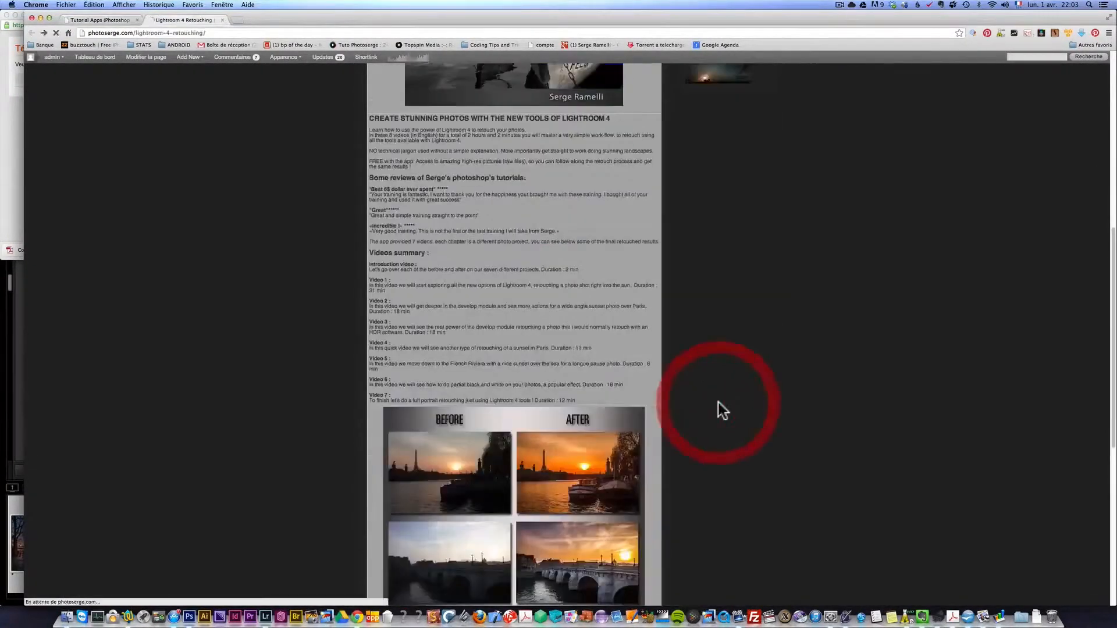
{"action": "scroll", "coordinate": [715, 390], "scroll_direction": "down", "scroll_amount": 10}
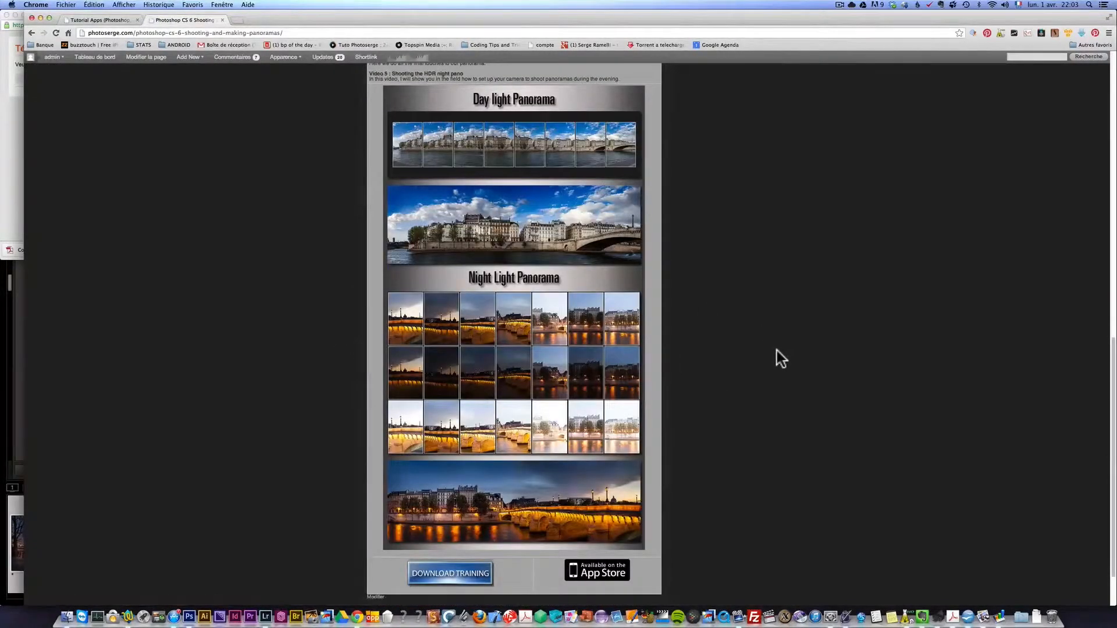
{"action": "scroll", "coordinate": [776, 350], "scroll_direction": "up", "scroll_amount": 10}
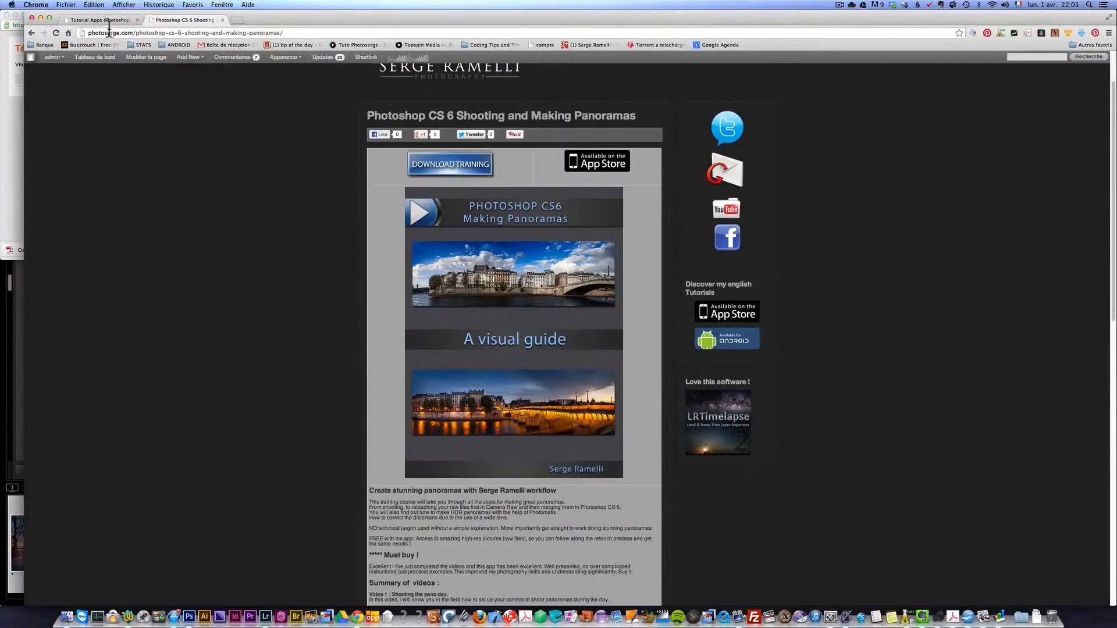
- Leave the panoramas course and return to the limited offer banner at the start of the tutorial apps page
{"action": "left_click", "coordinate": [32, 34]}
{"action": "scroll", "coordinate": [181, 140], "scroll_direction": "down", "scroll_amount": 7}
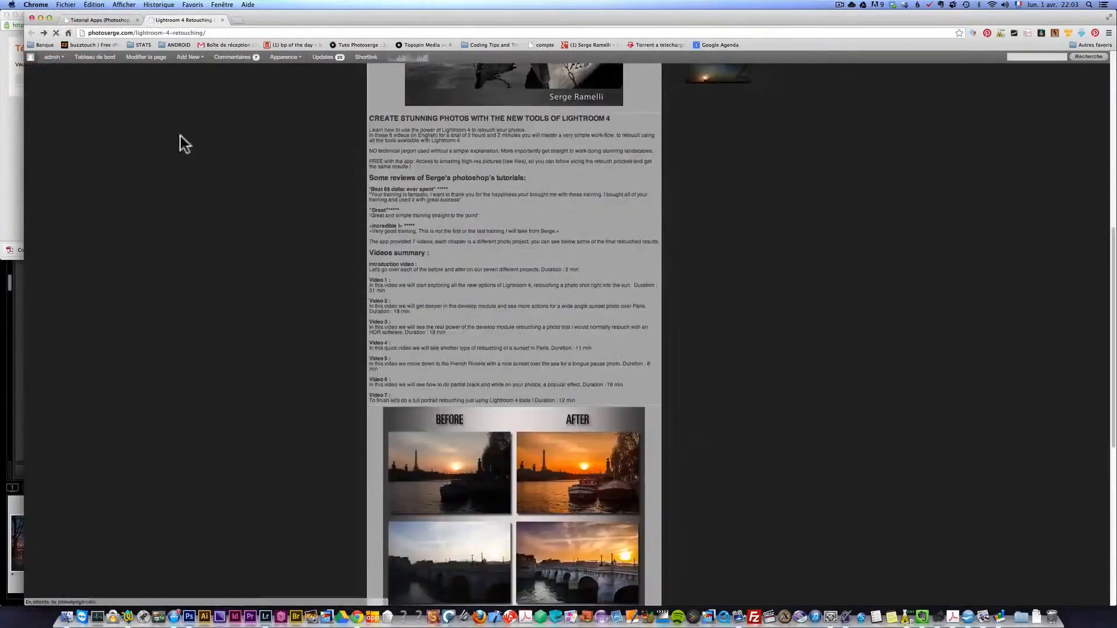
{"action": "left_click", "coordinate": [104, 21]}
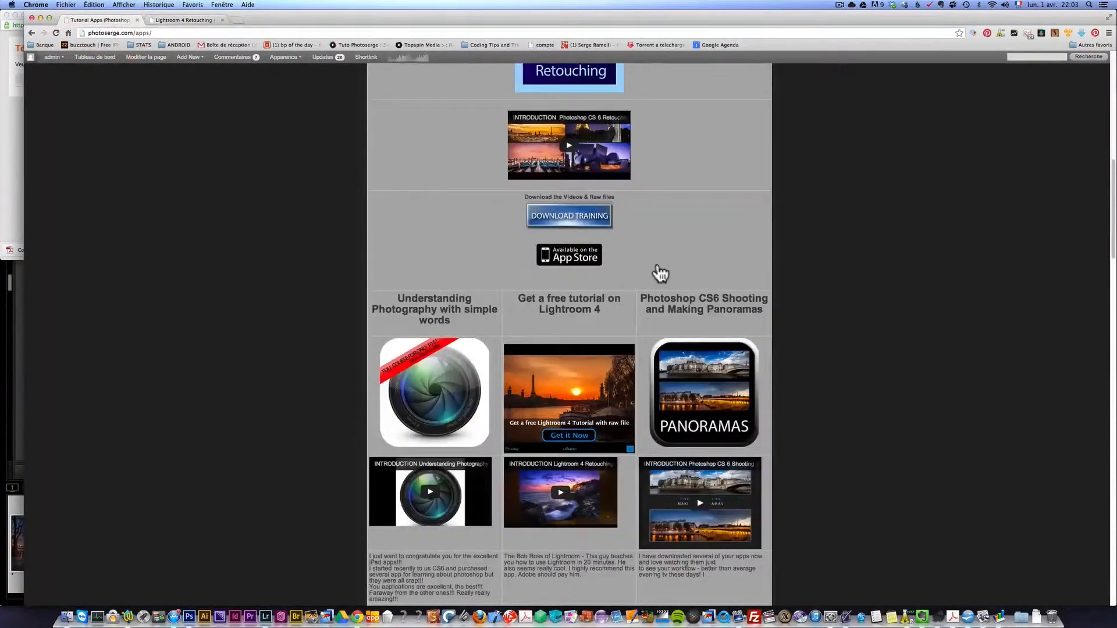
{"action": "scroll", "coordinate": [658, 273], "scroll_direction": "up", "scroll_amount": 6}
{"action": "scroll", "coordinate": [660, 272], "scroll_direction": "up", "scroll_amount": 3}
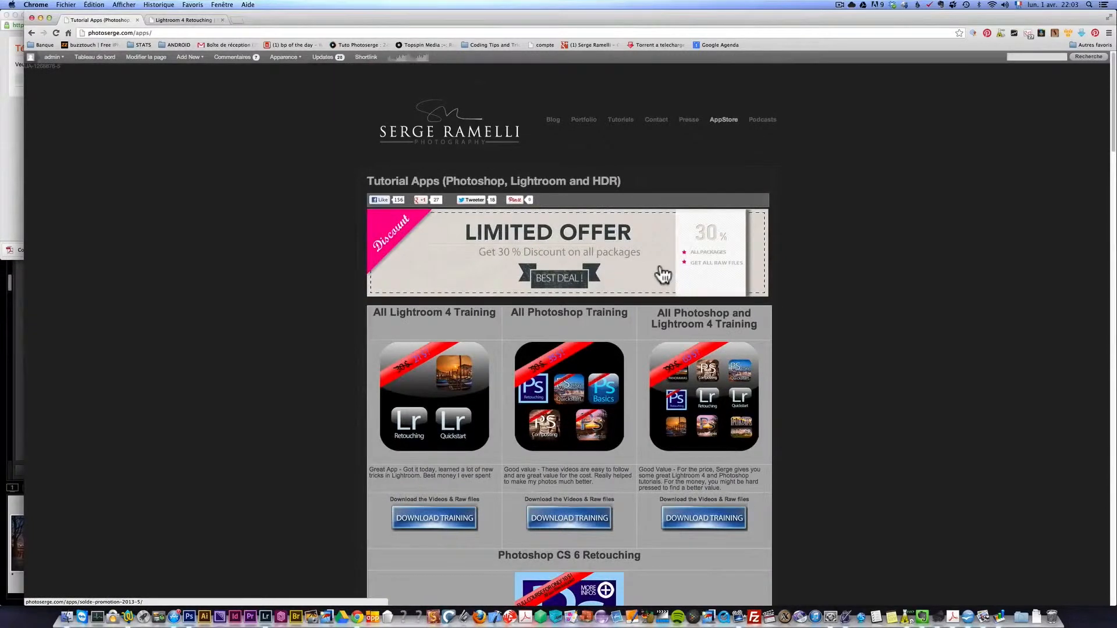